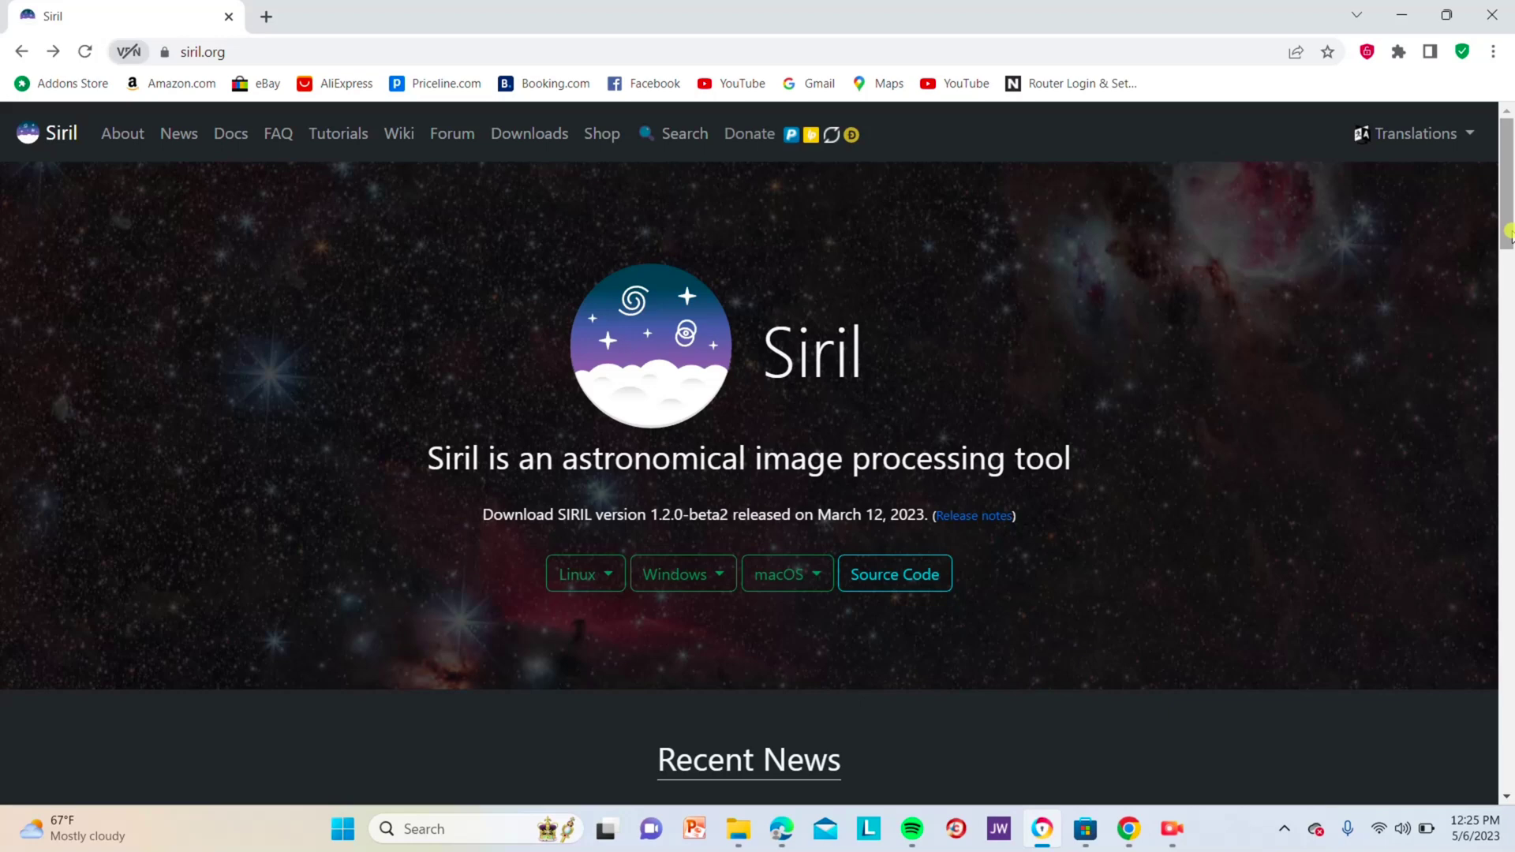
Scroll down the siril.org home page to the Recent News list
scroll(872, 417, "down", 5)
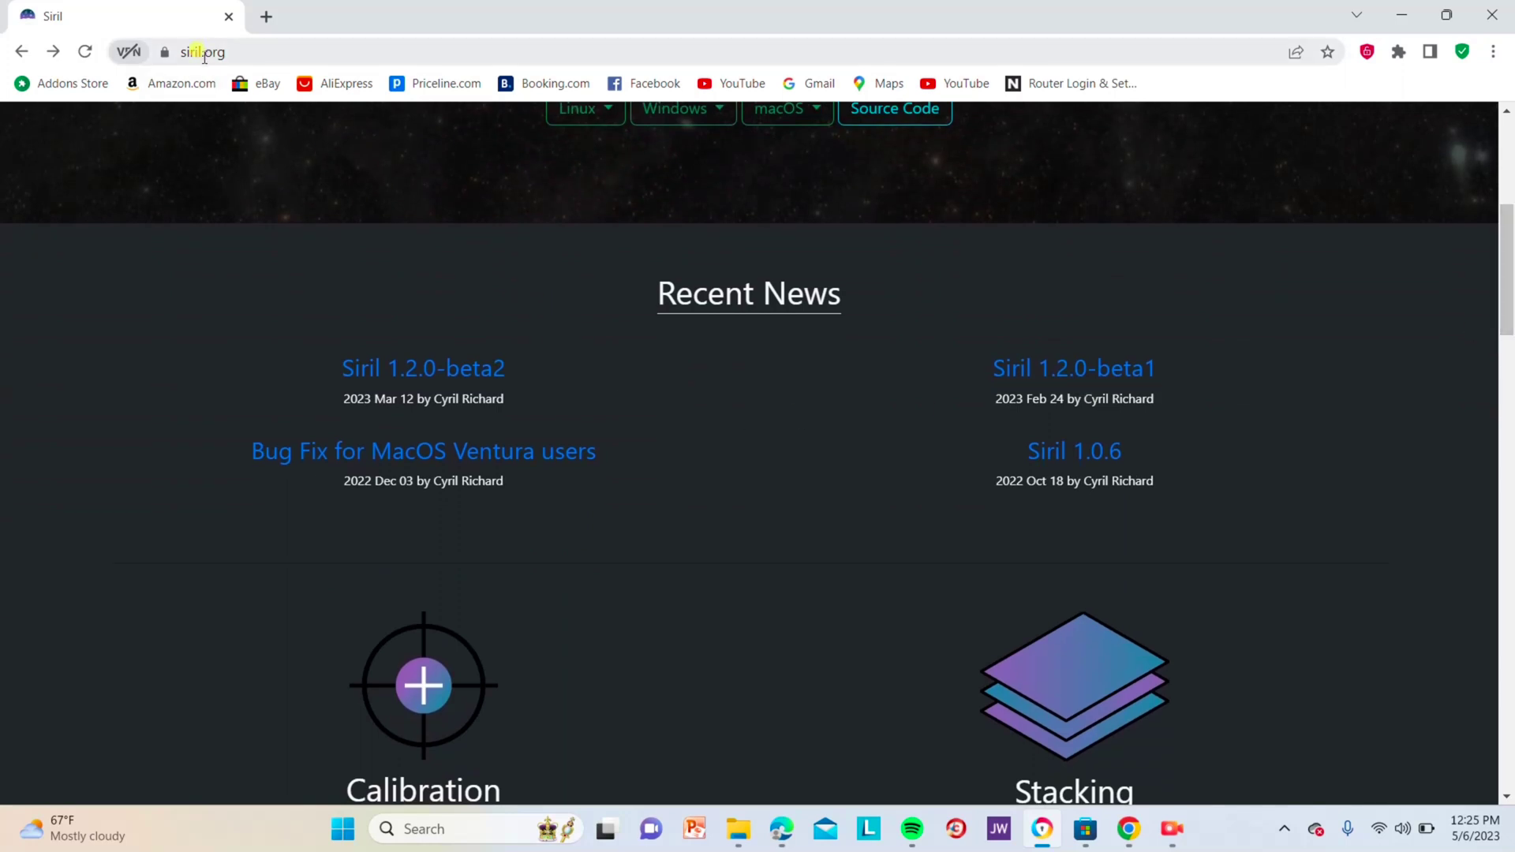
Open the Siril 1.2.0-beta2 release page and download its 64-bit Windows installer
left_click(409, 380)
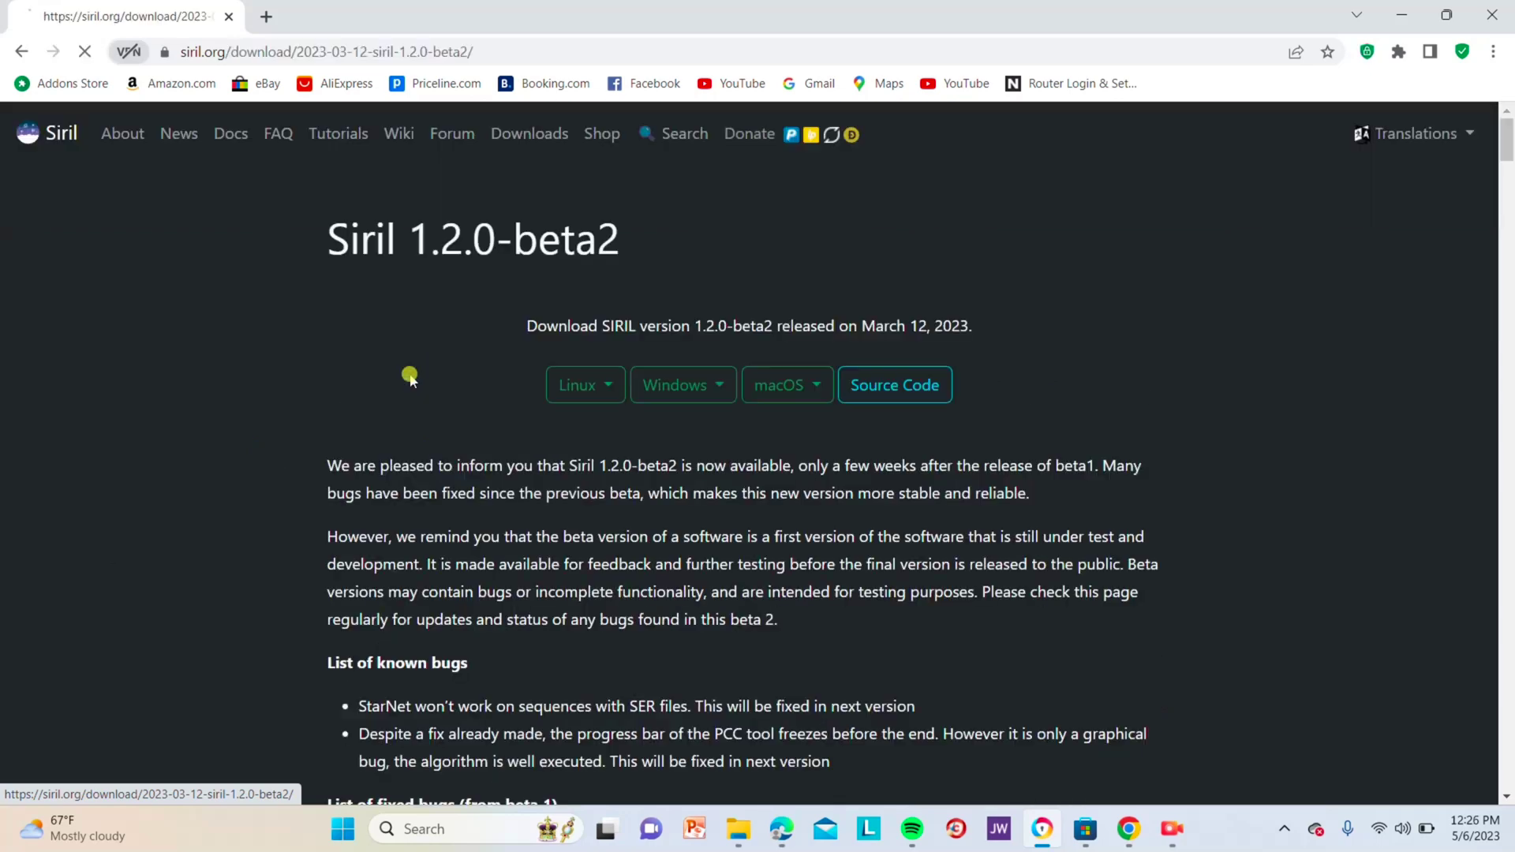
left_click(704, 395)
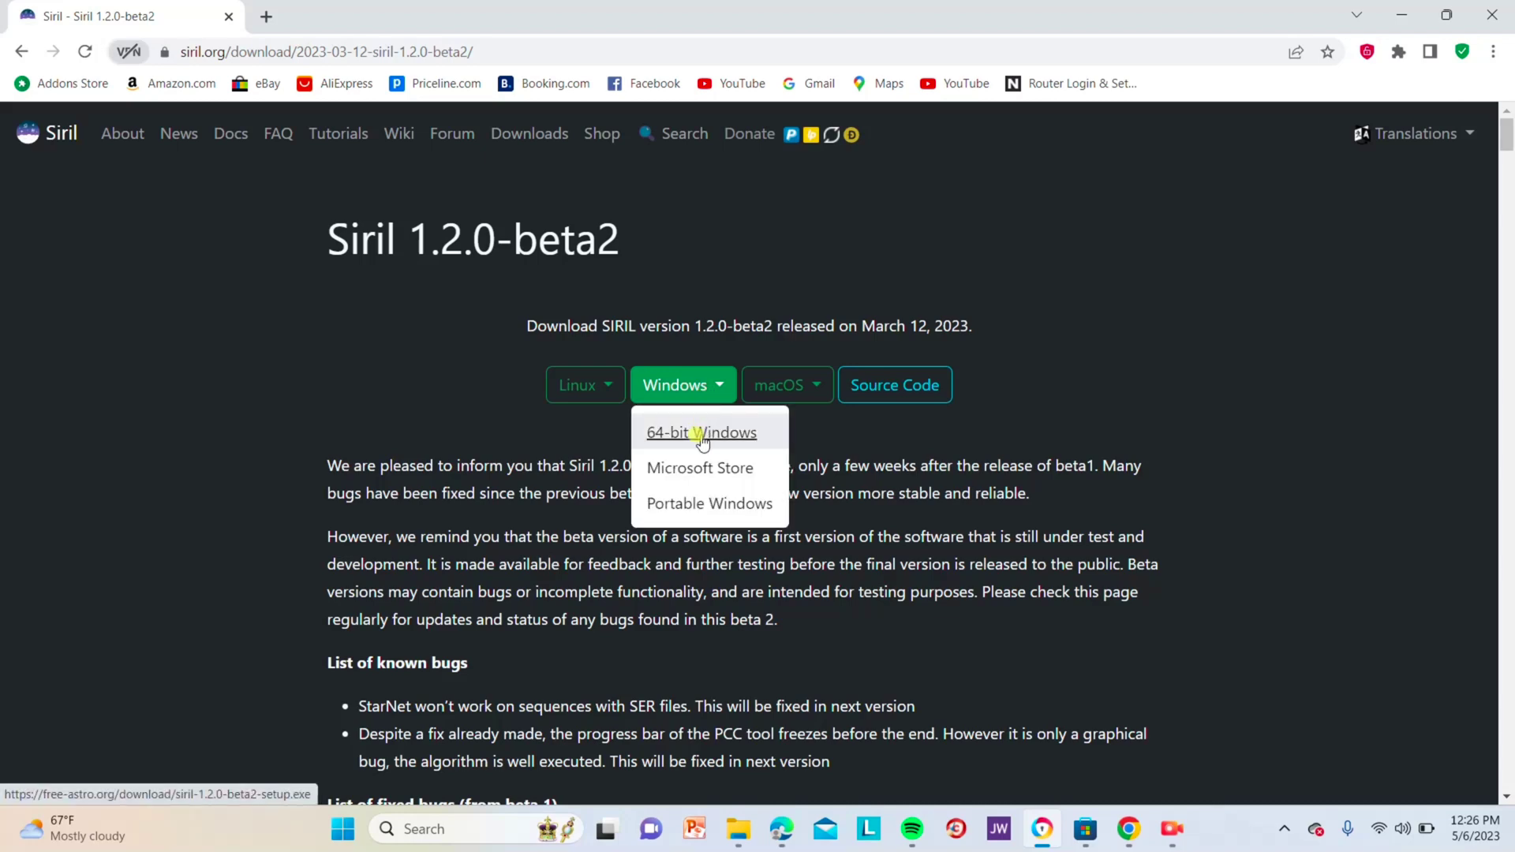
left_click(703, 439)
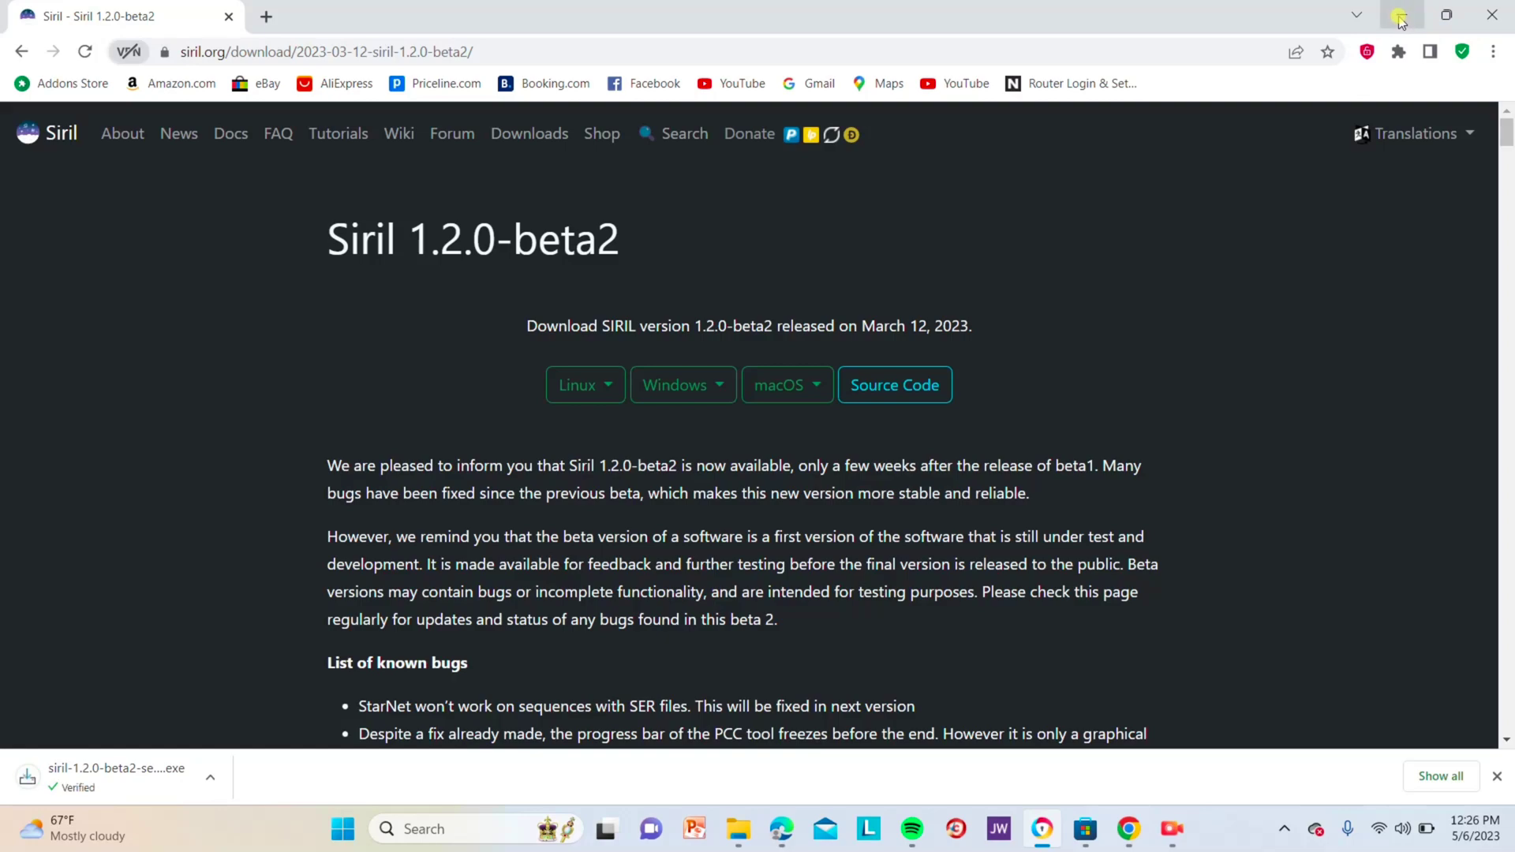
Run the siril-1.2.0-beta2-setup (2) installer from the Downloads folder
left_click(1399, 18)
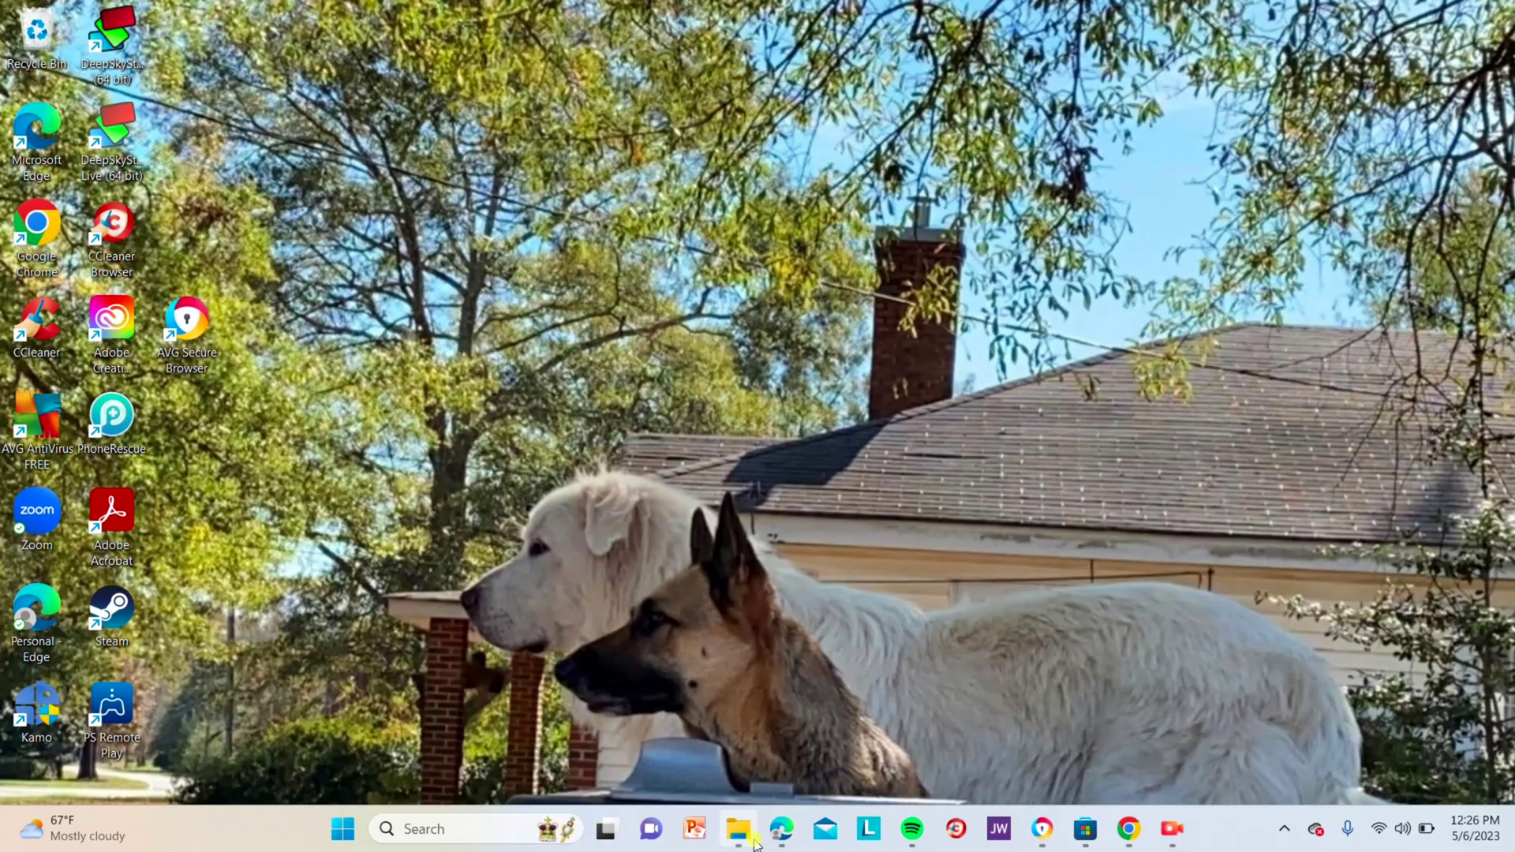
left_click(746, 834)
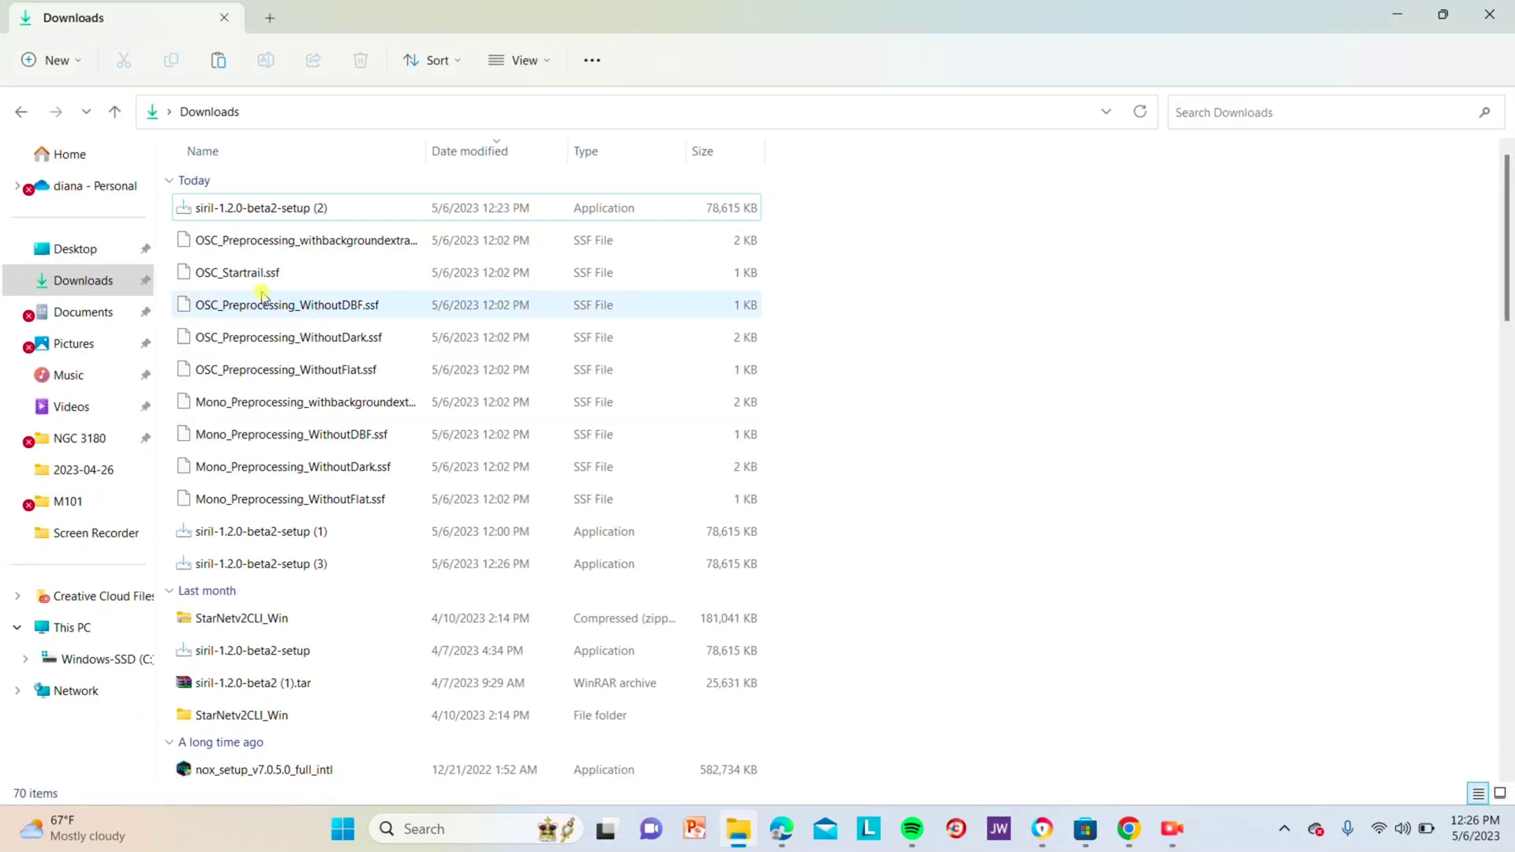
left_click(281, 207)
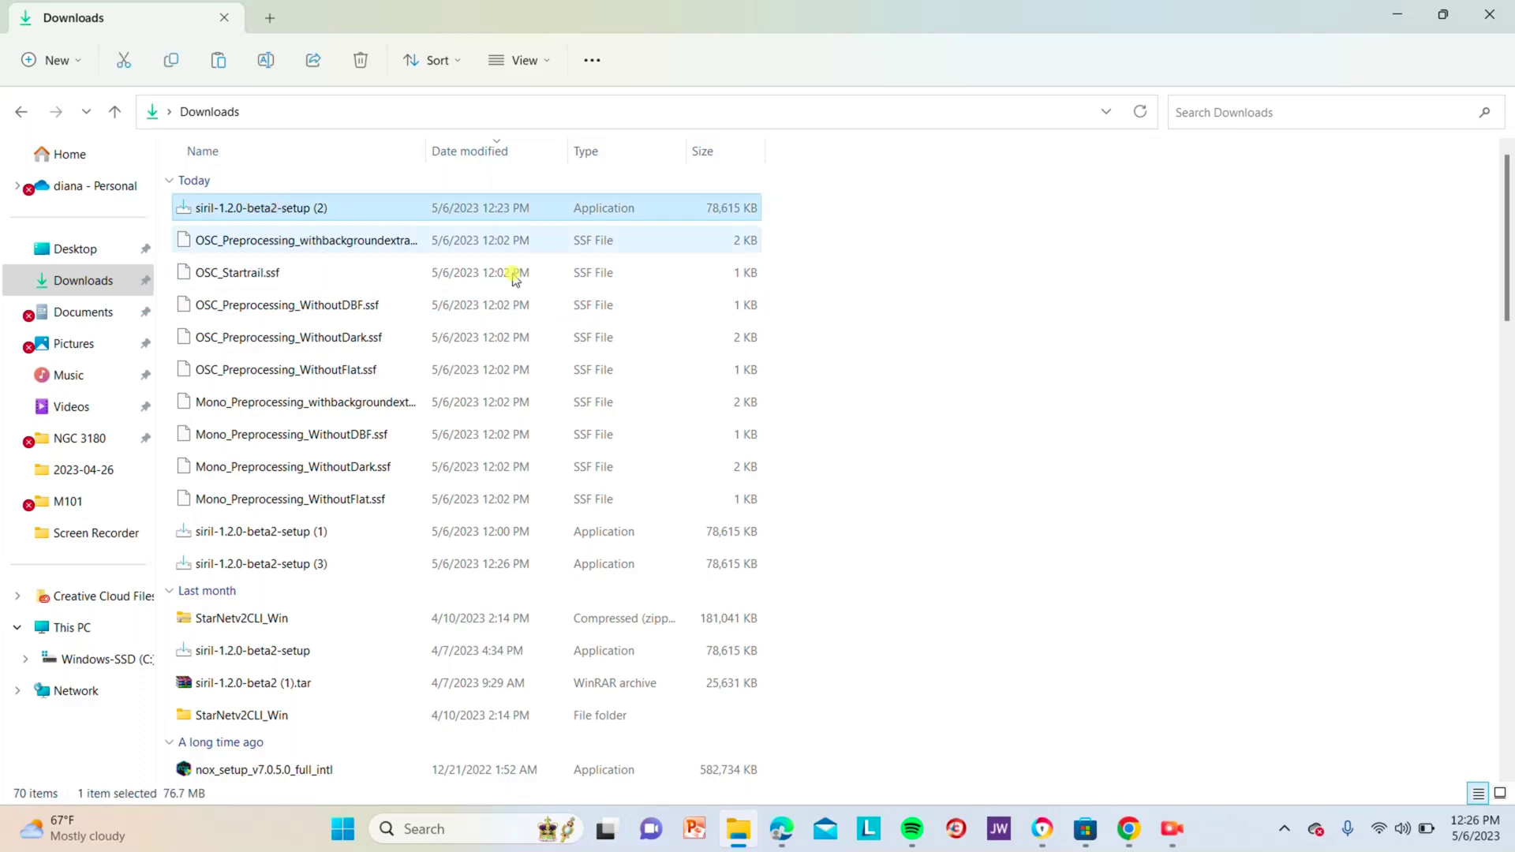
left_click(1171, 829)
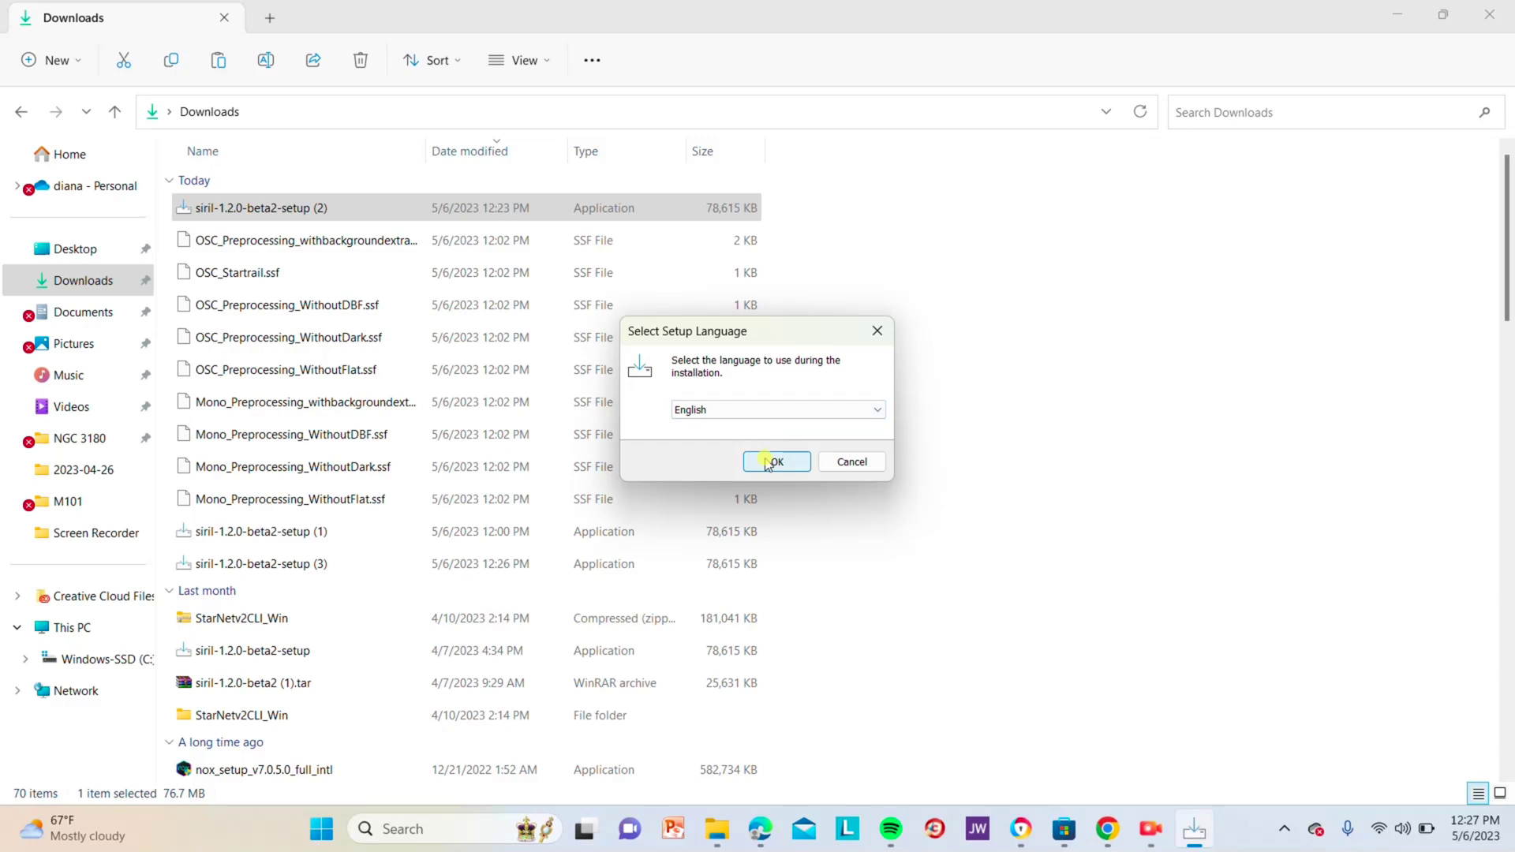
Install Siril in English, accepting the licence and keeping the default start menu folder and desktop shortcut
left_click(767, 463)
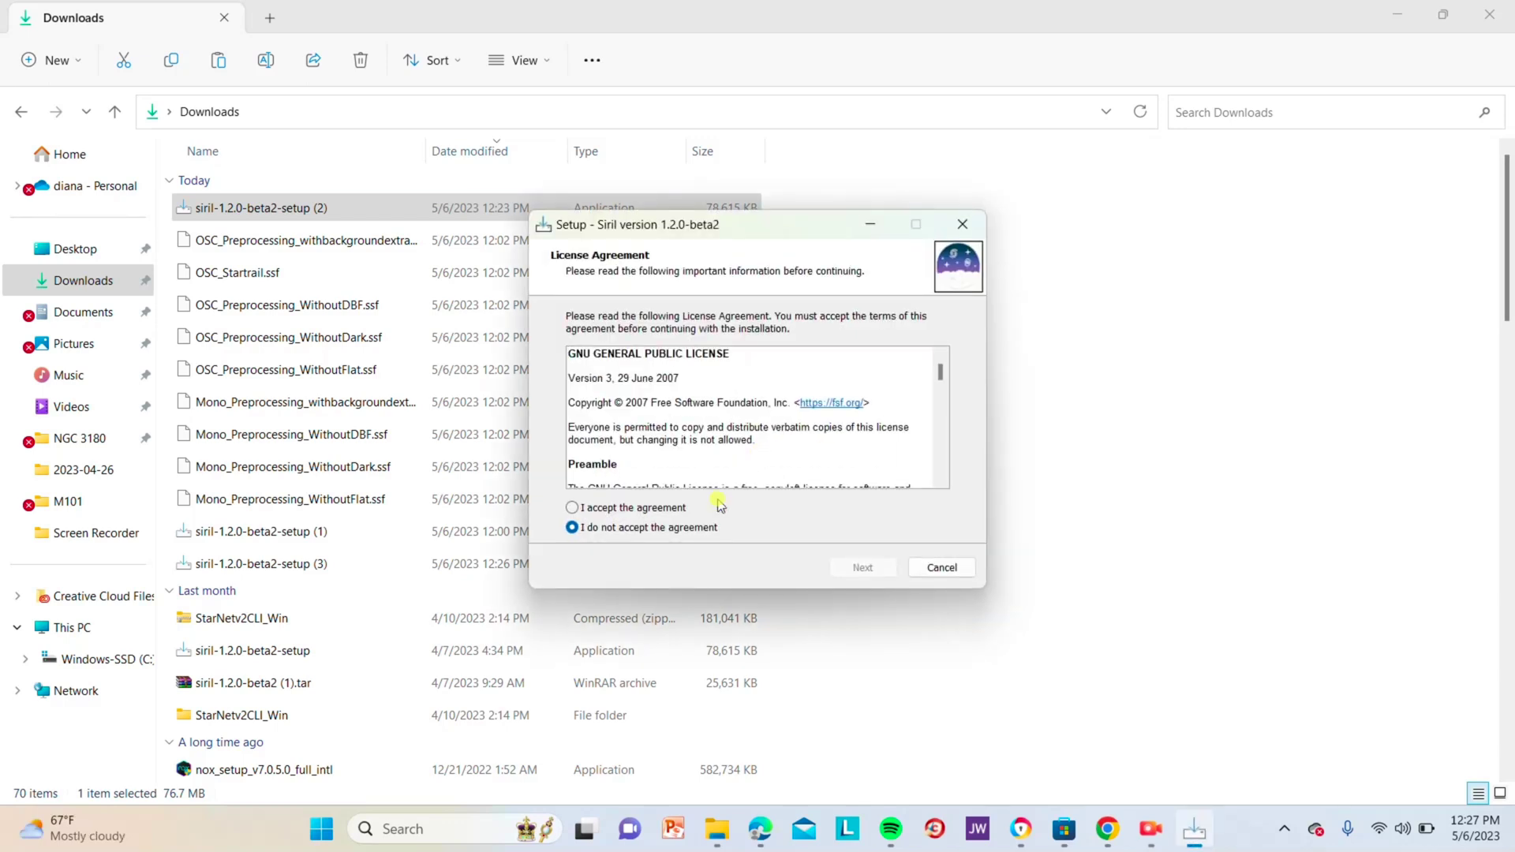
left_click(614, 508)
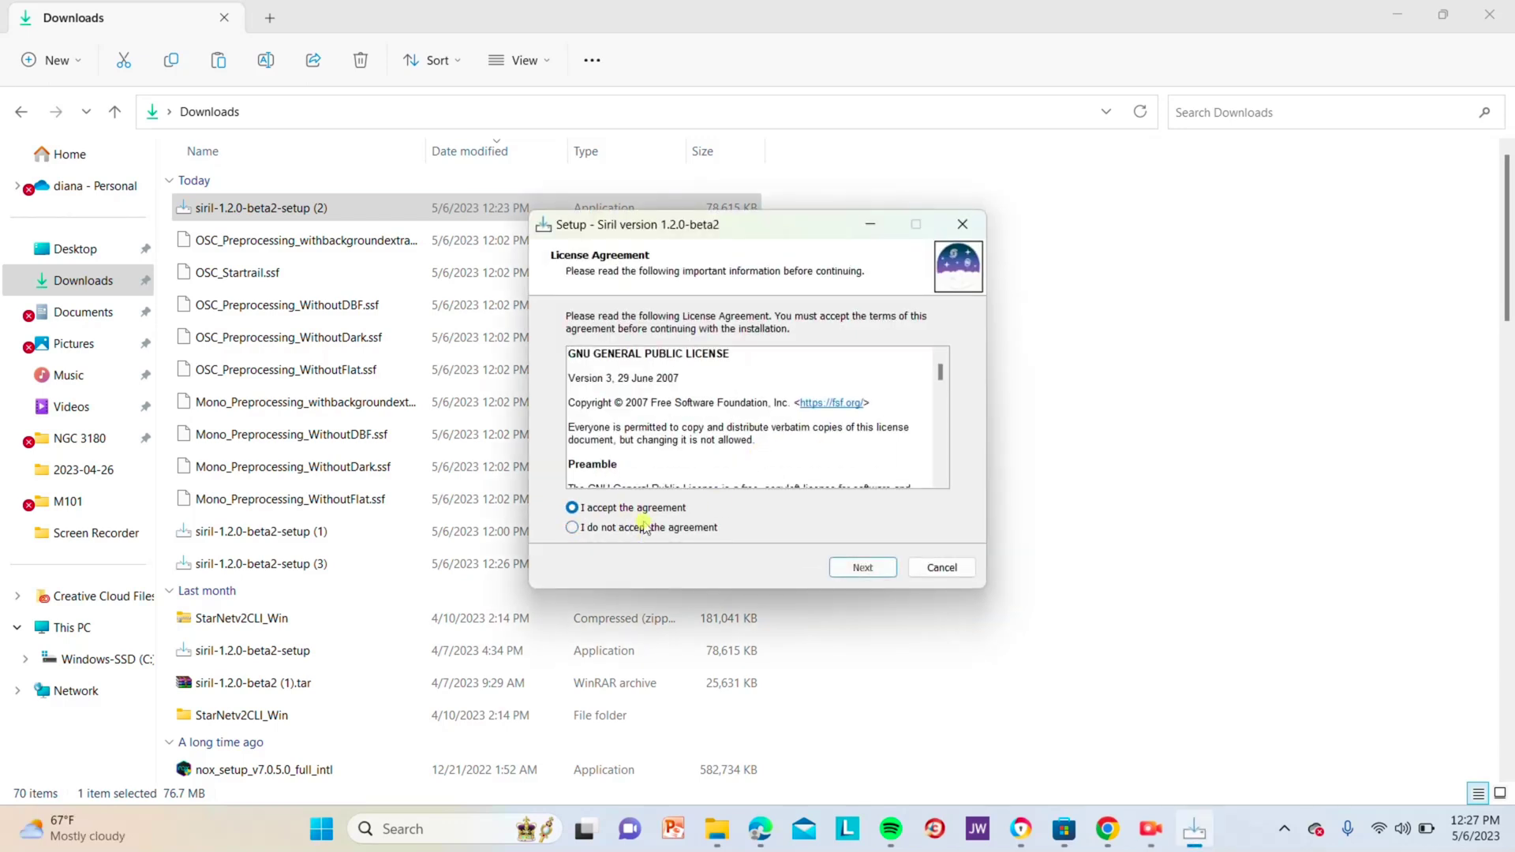
left_click(863, 567)
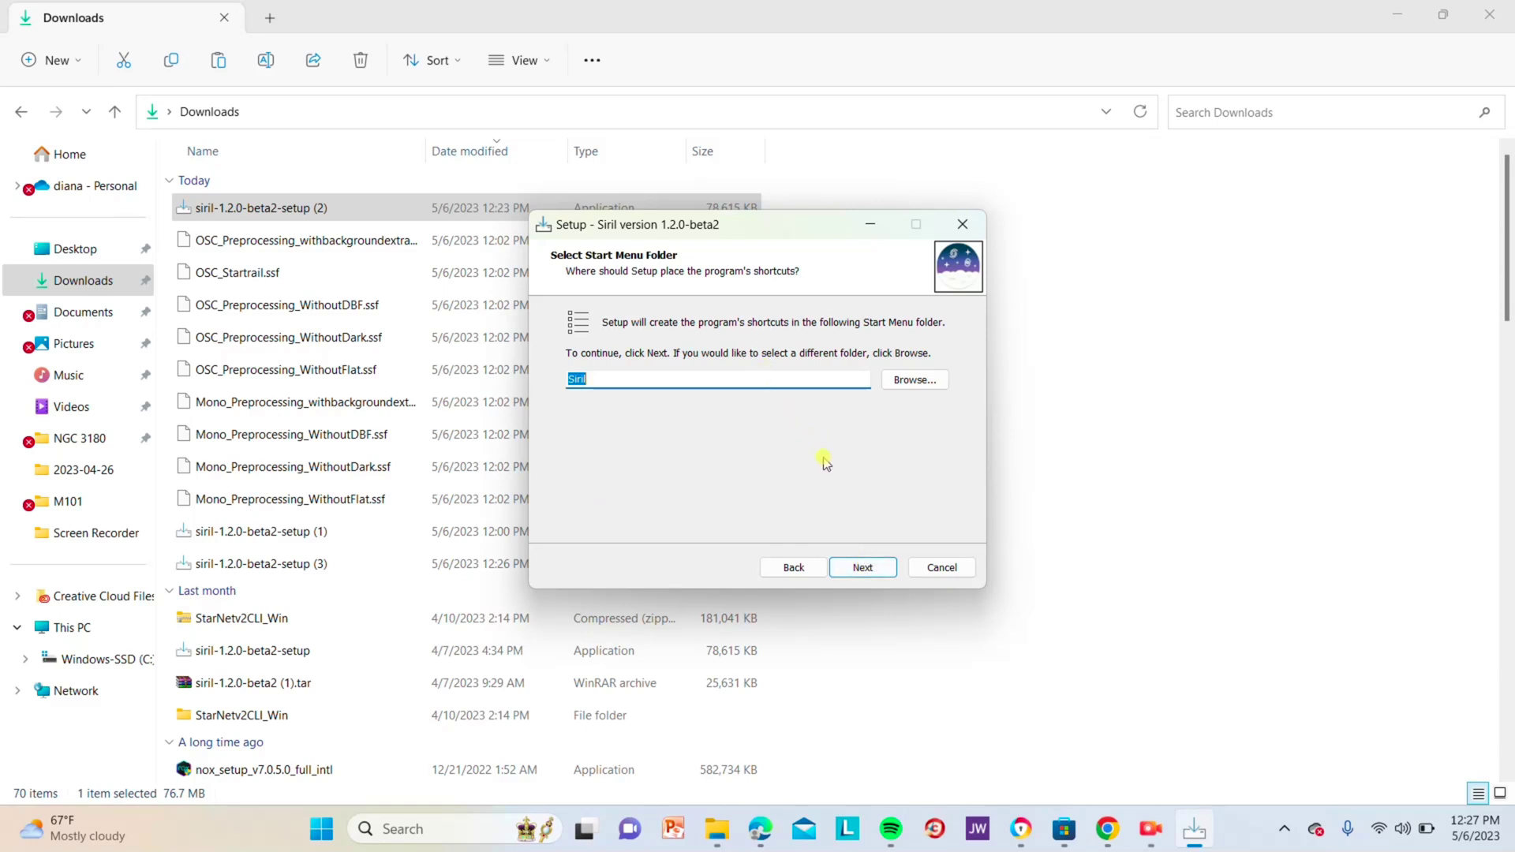
left_click(863, 568)
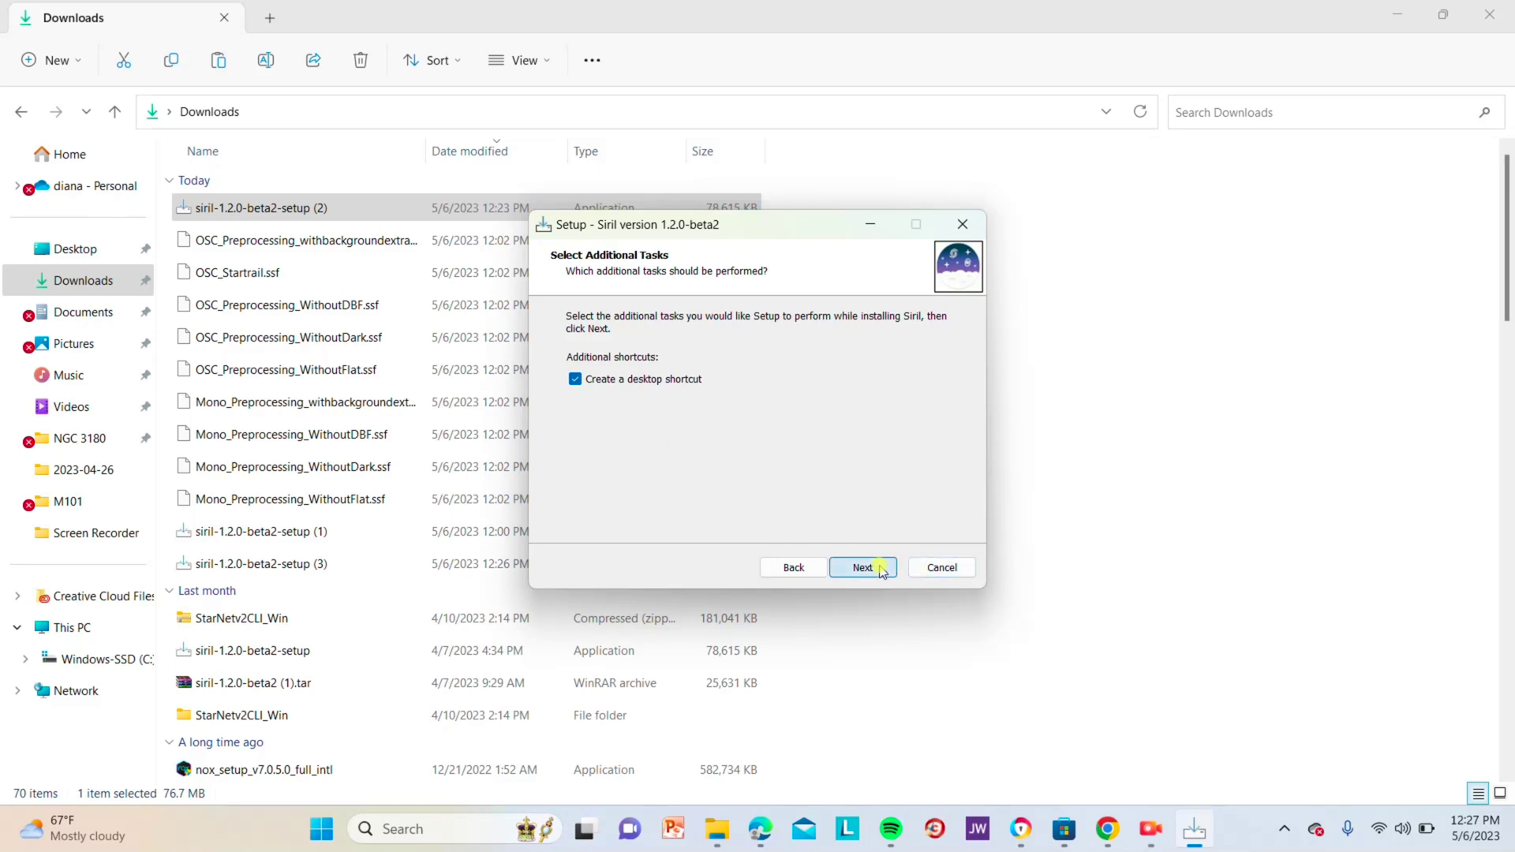
left_click(863, 568)
left_click(881, 571)
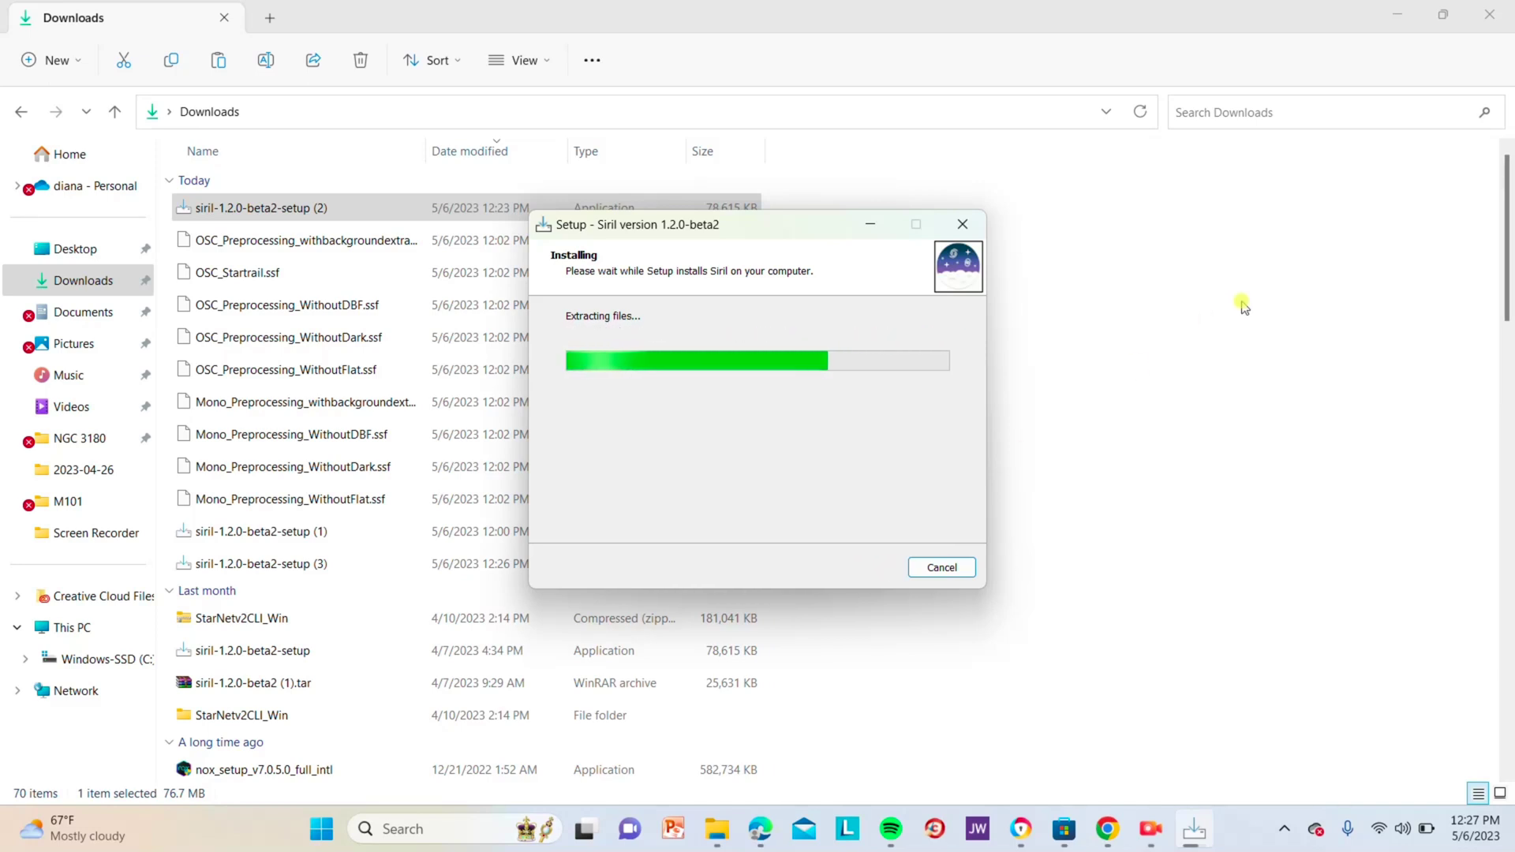
left_click(1389, 13)
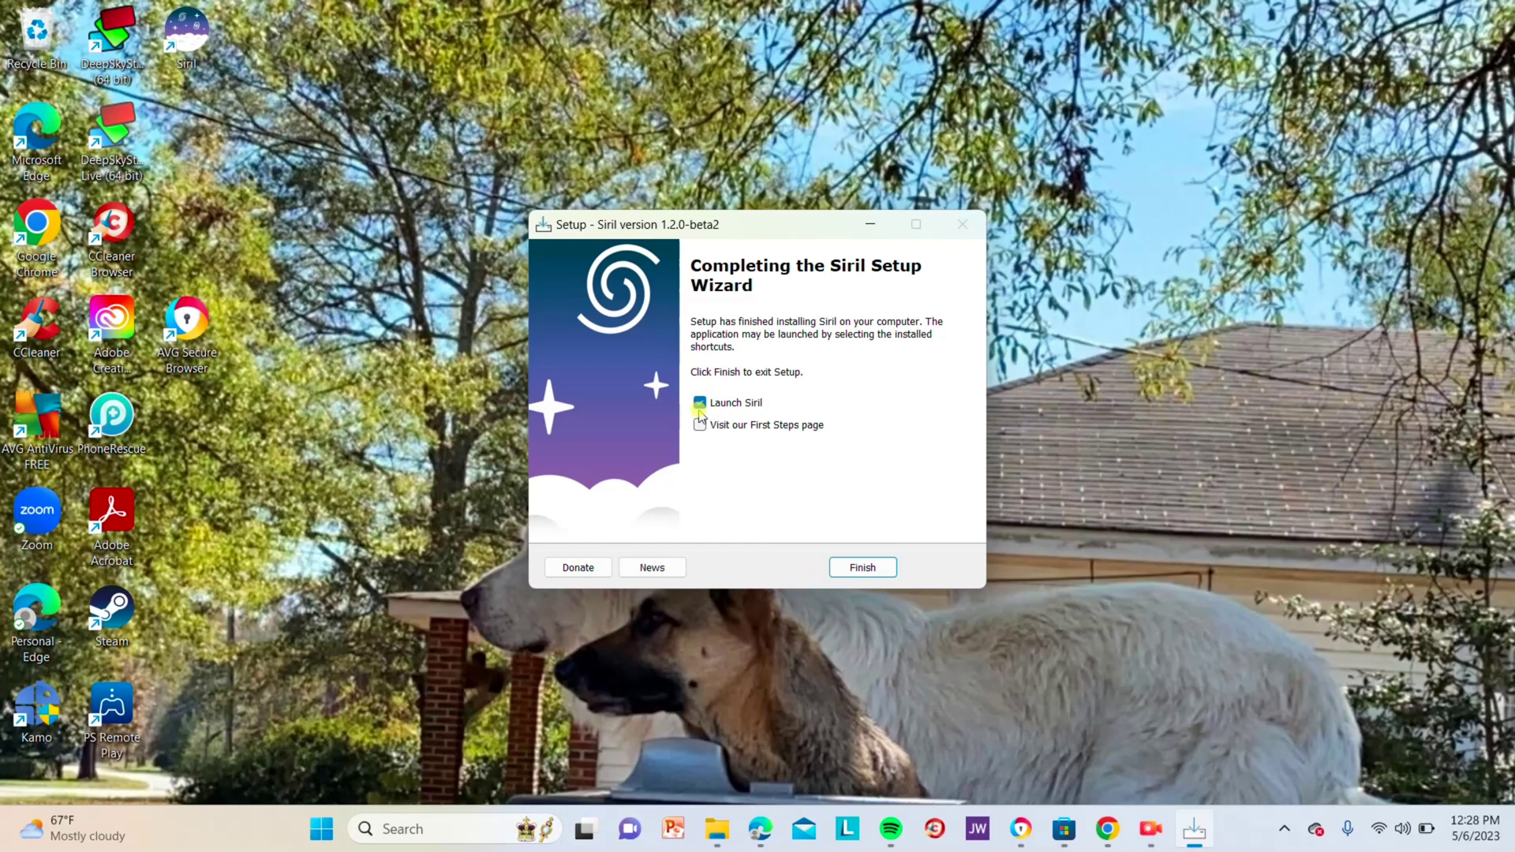
Finish setup to launch Siril 1.2.0-beta2 and browse its built-in Scripts menu
left_click(843, 568)
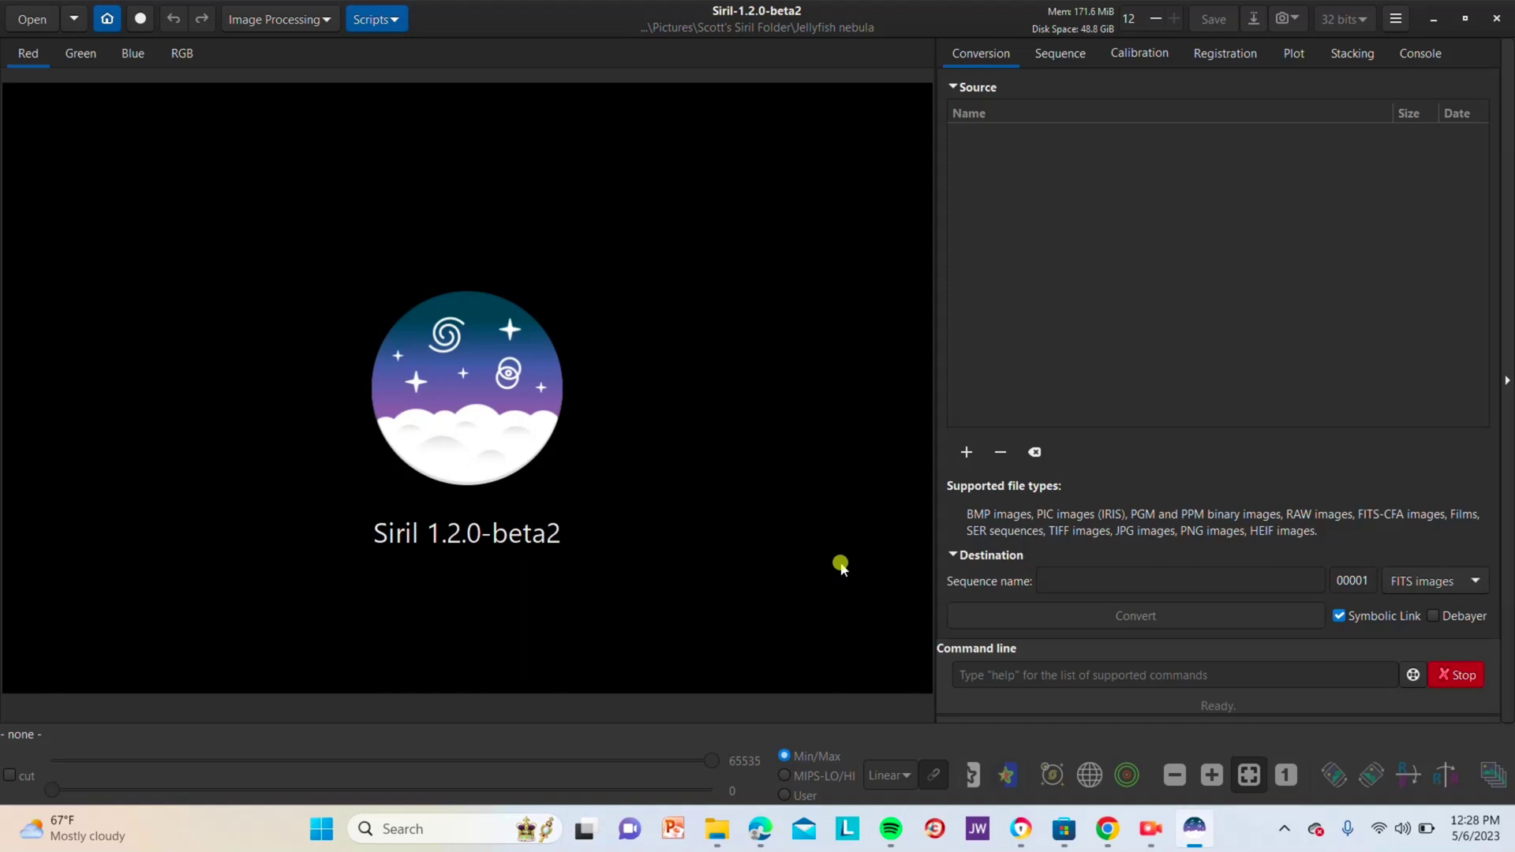
left_click(382, 25)
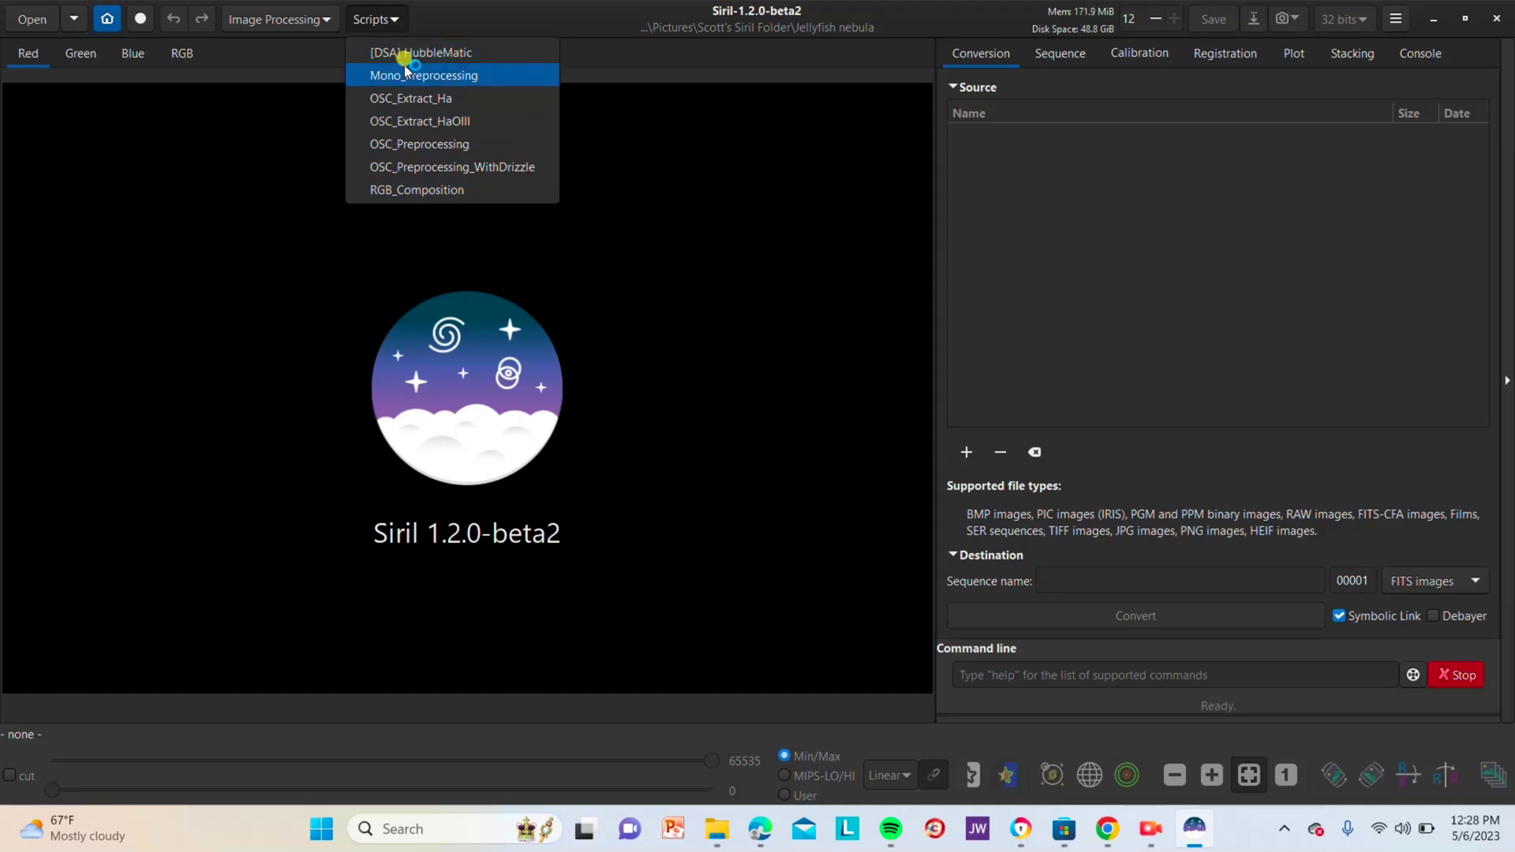
left_click(708, 136)
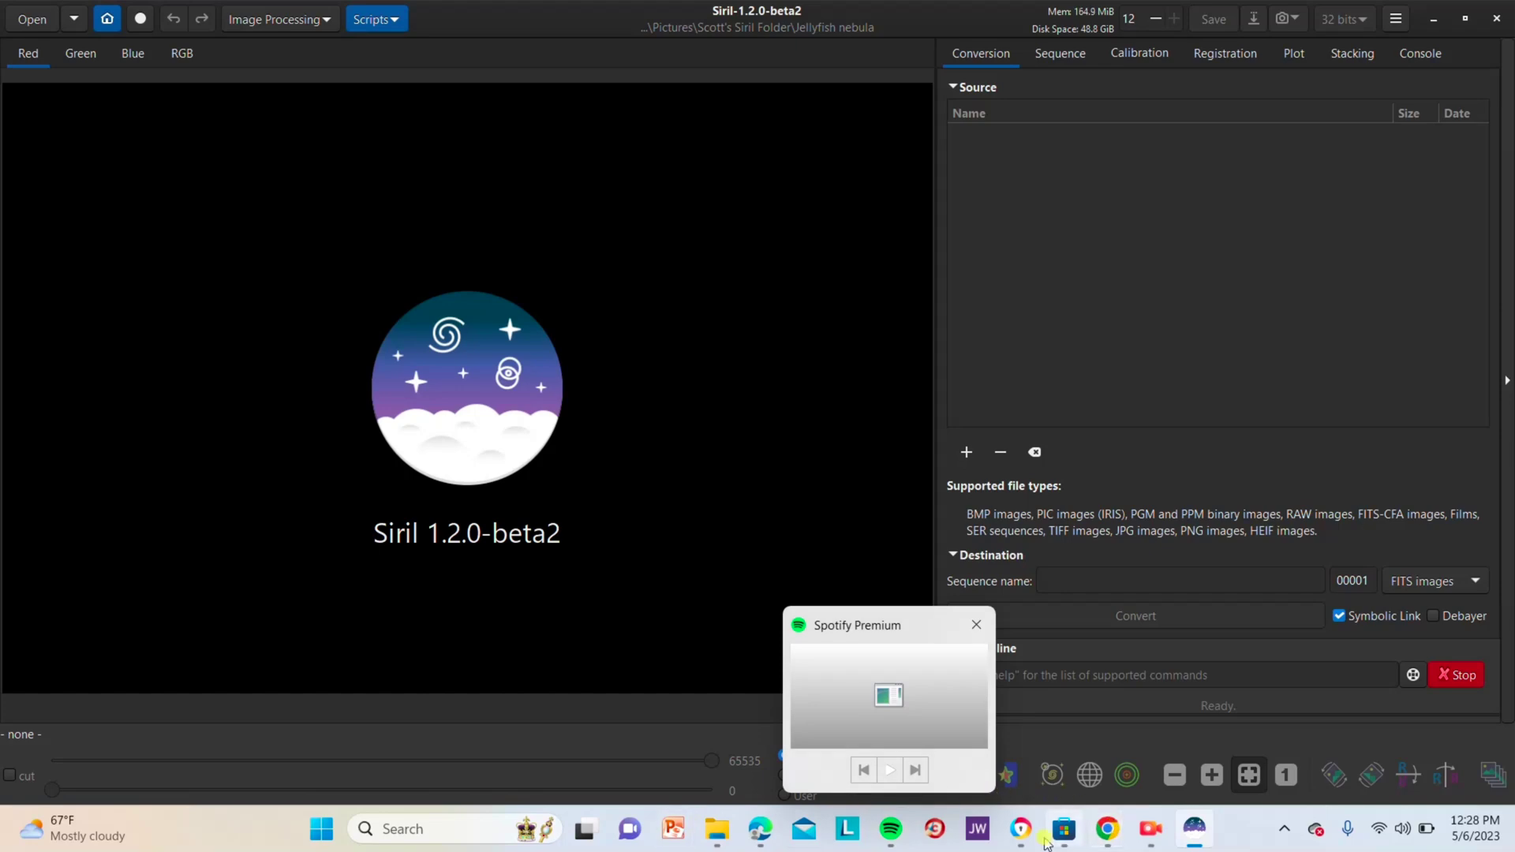
Search 'siril scripts' in a new Chrome tab and open the FreeAstro Siril:scripts page
left_click(1021, 829)
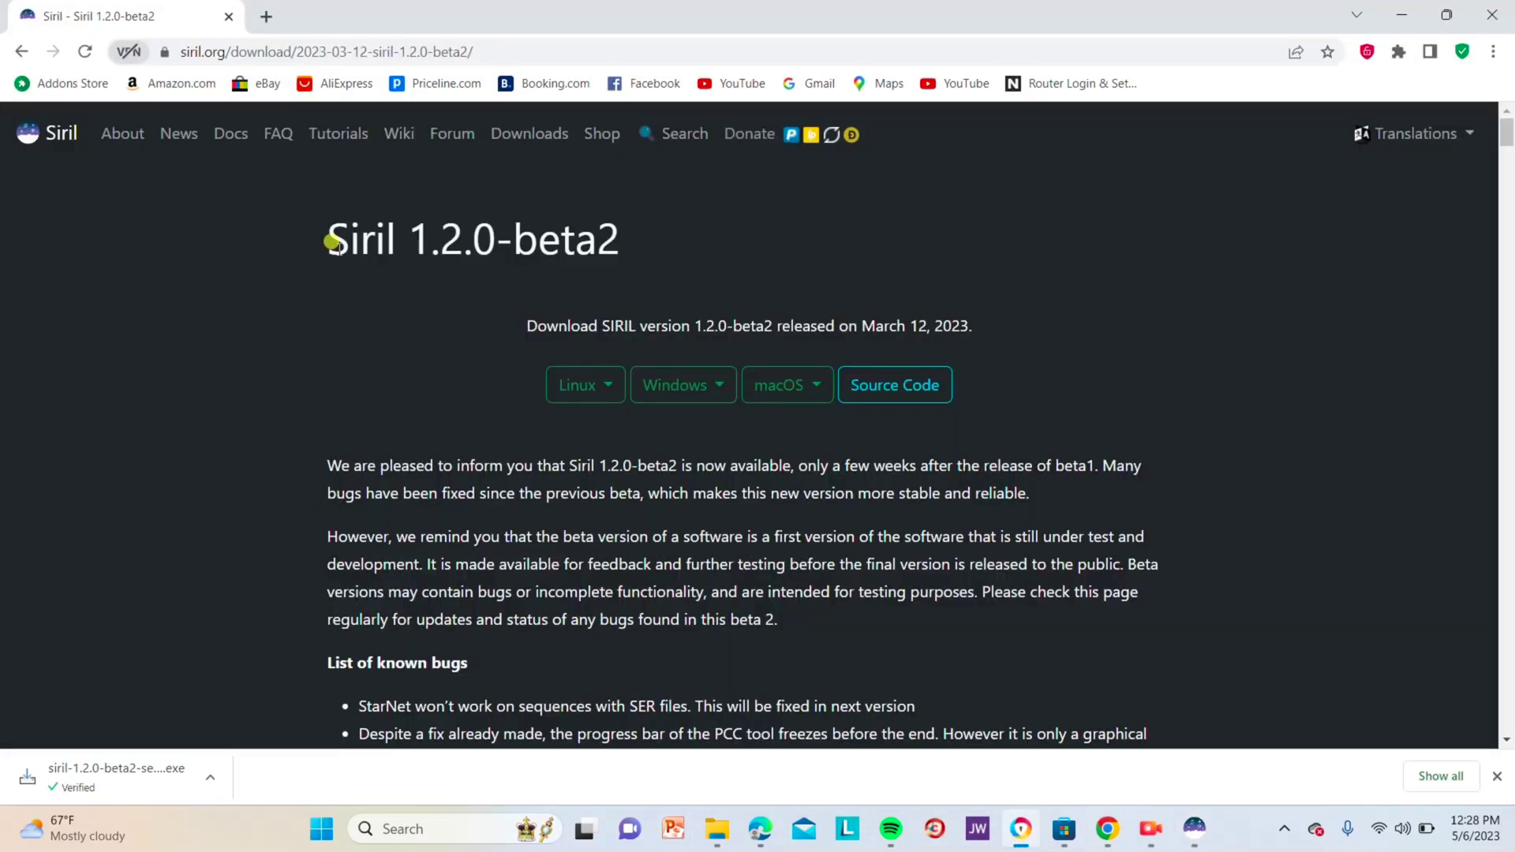
left_click(266, 15)
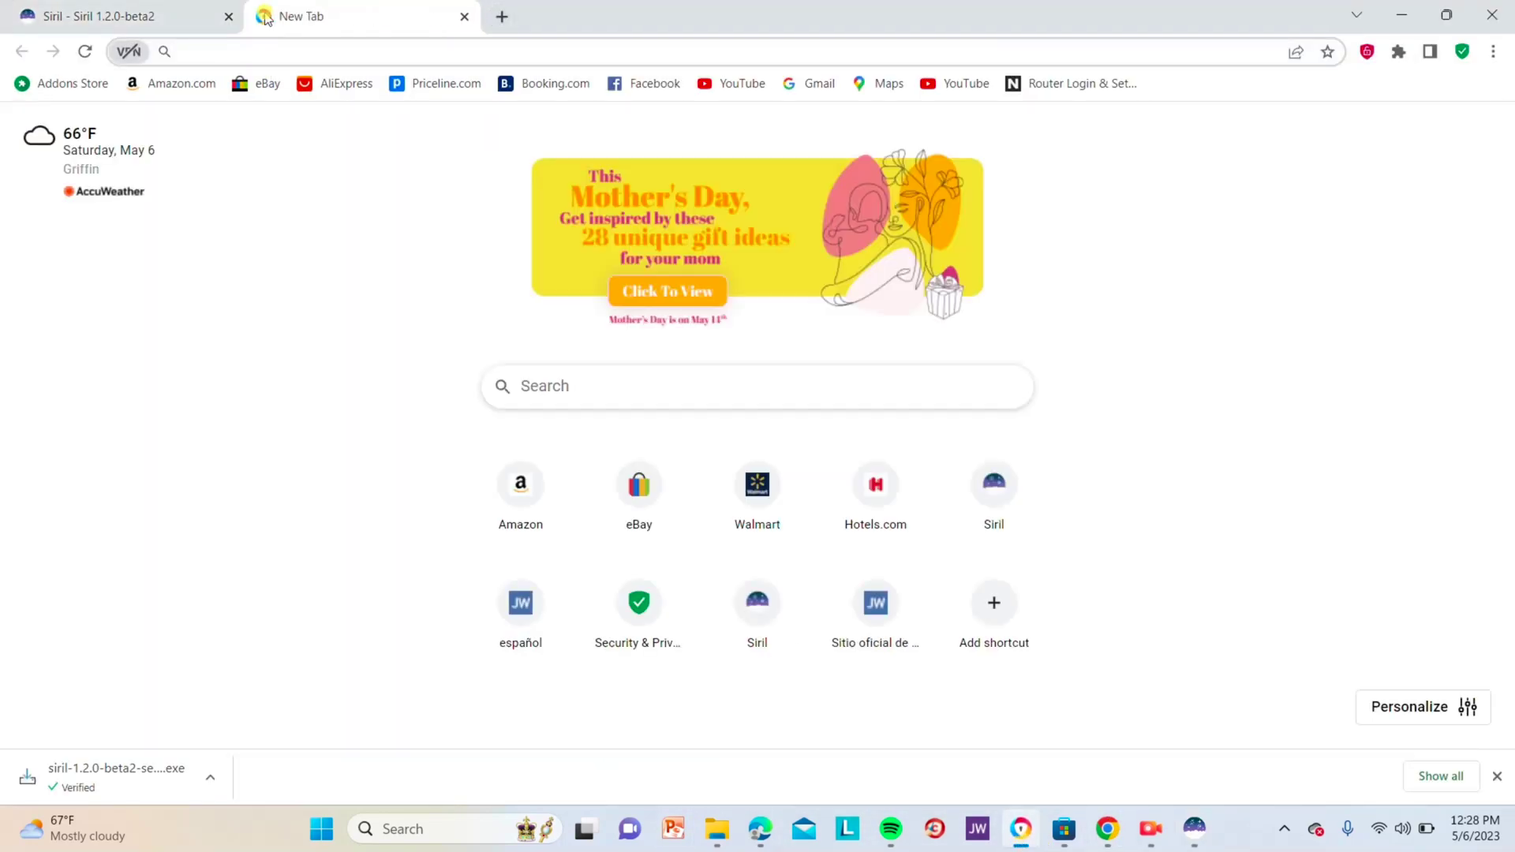
type("siril scripts")
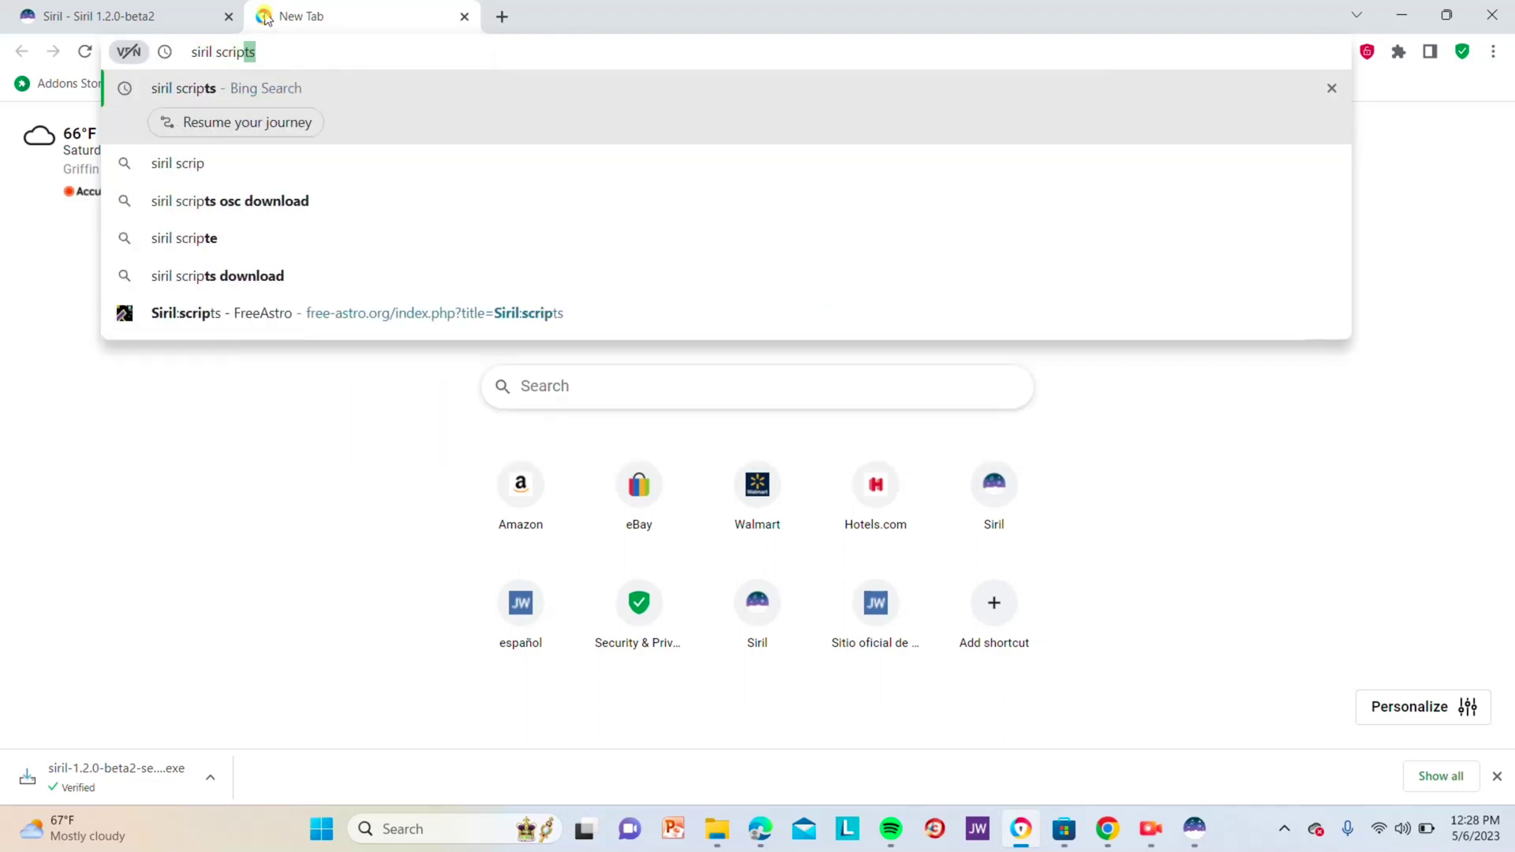
key("Return")
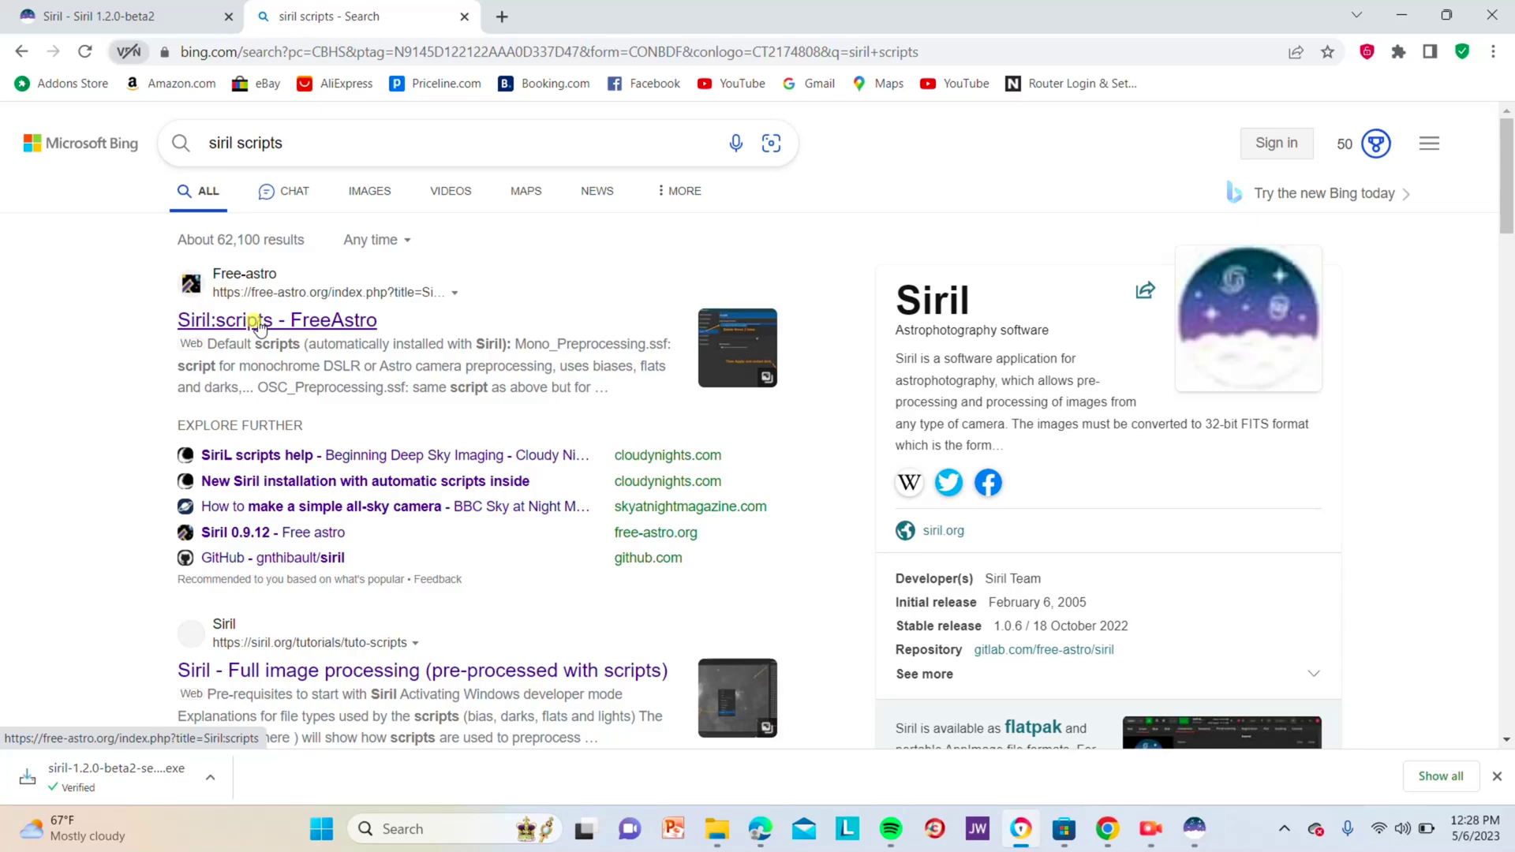
left_click(258, 325)
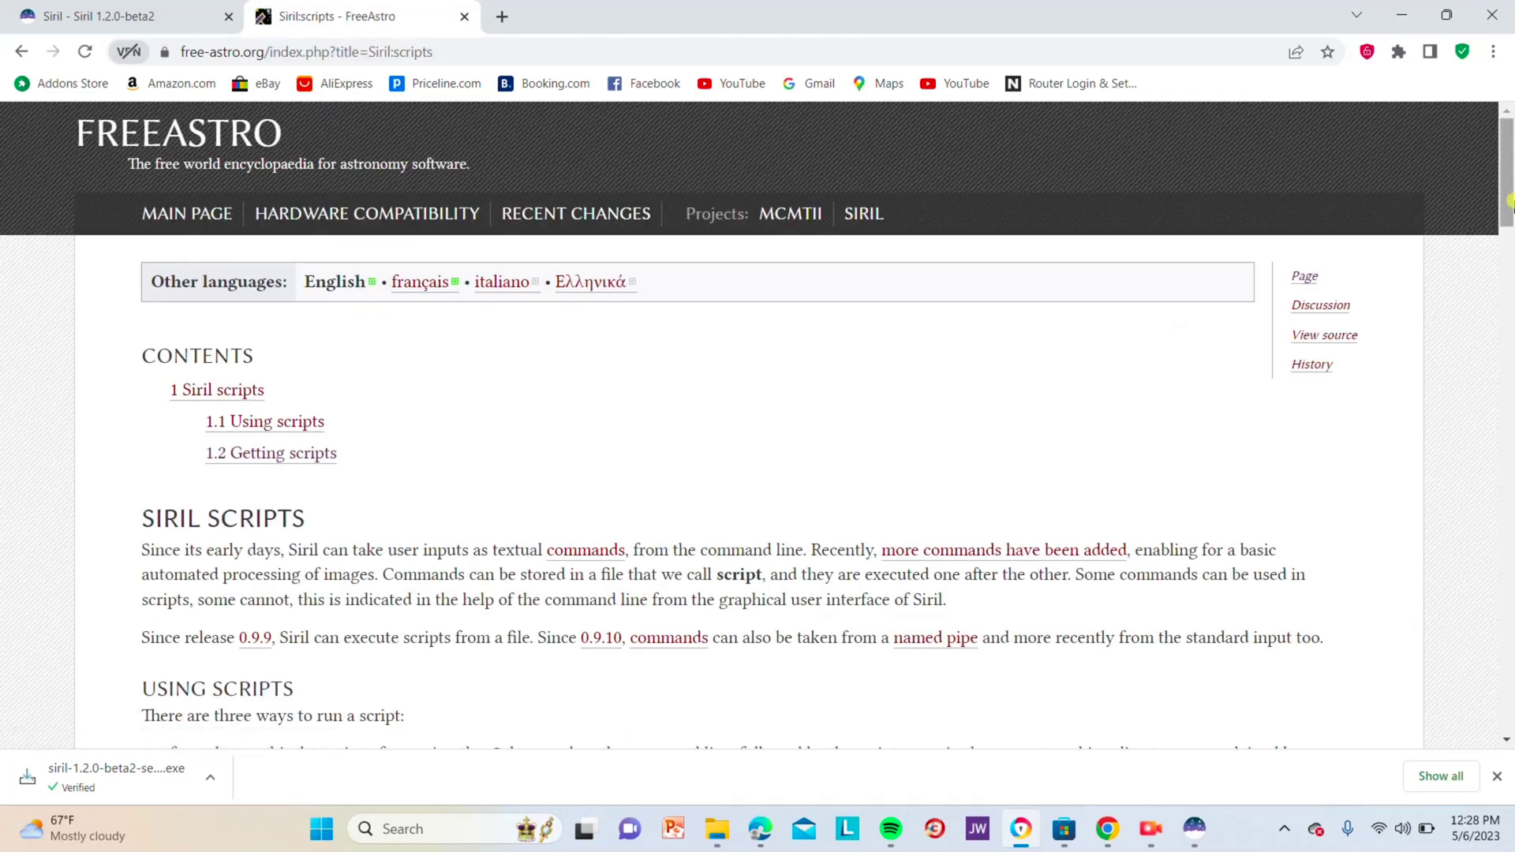
left_click_drag(1508, 174, 1507, 671)
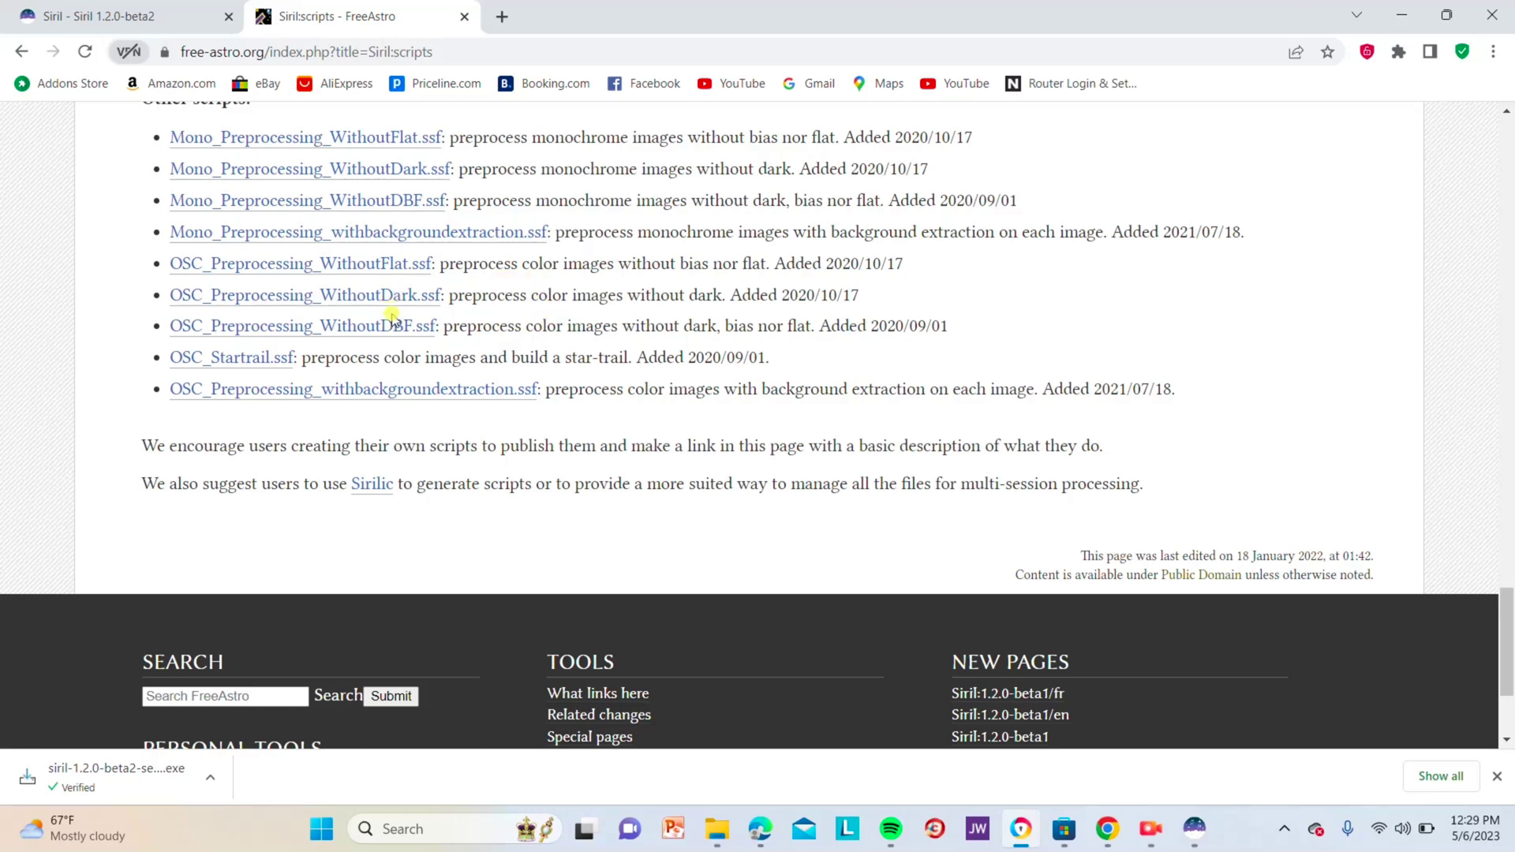
Download the OSC preprocessing, OSC_Startrail and Mono preprocessing .ssf scripts
left_click(225, 390)
left_click(214, 362)
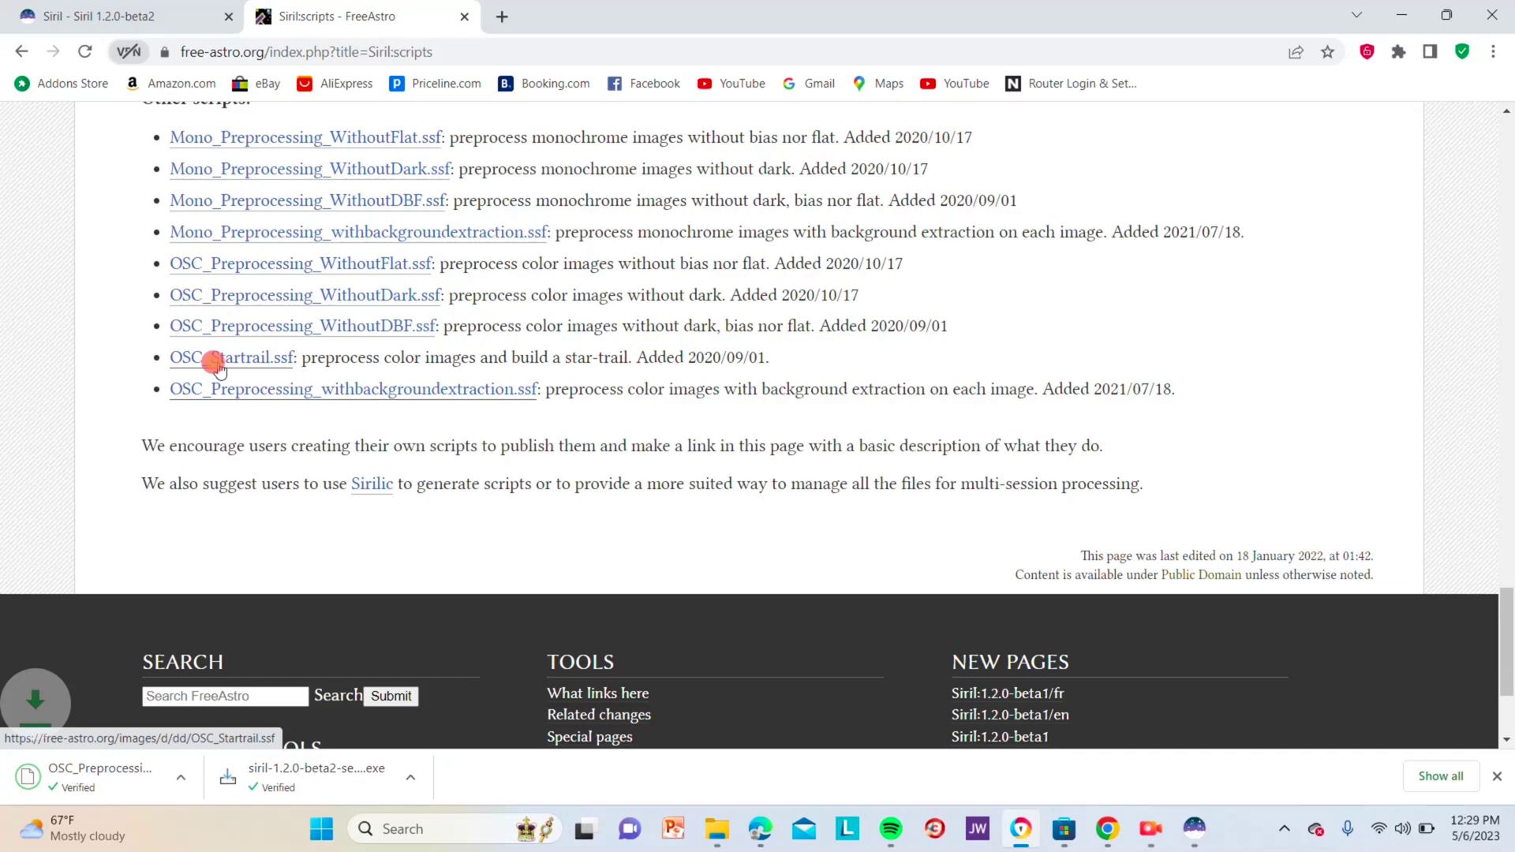
left_click(203, 323)
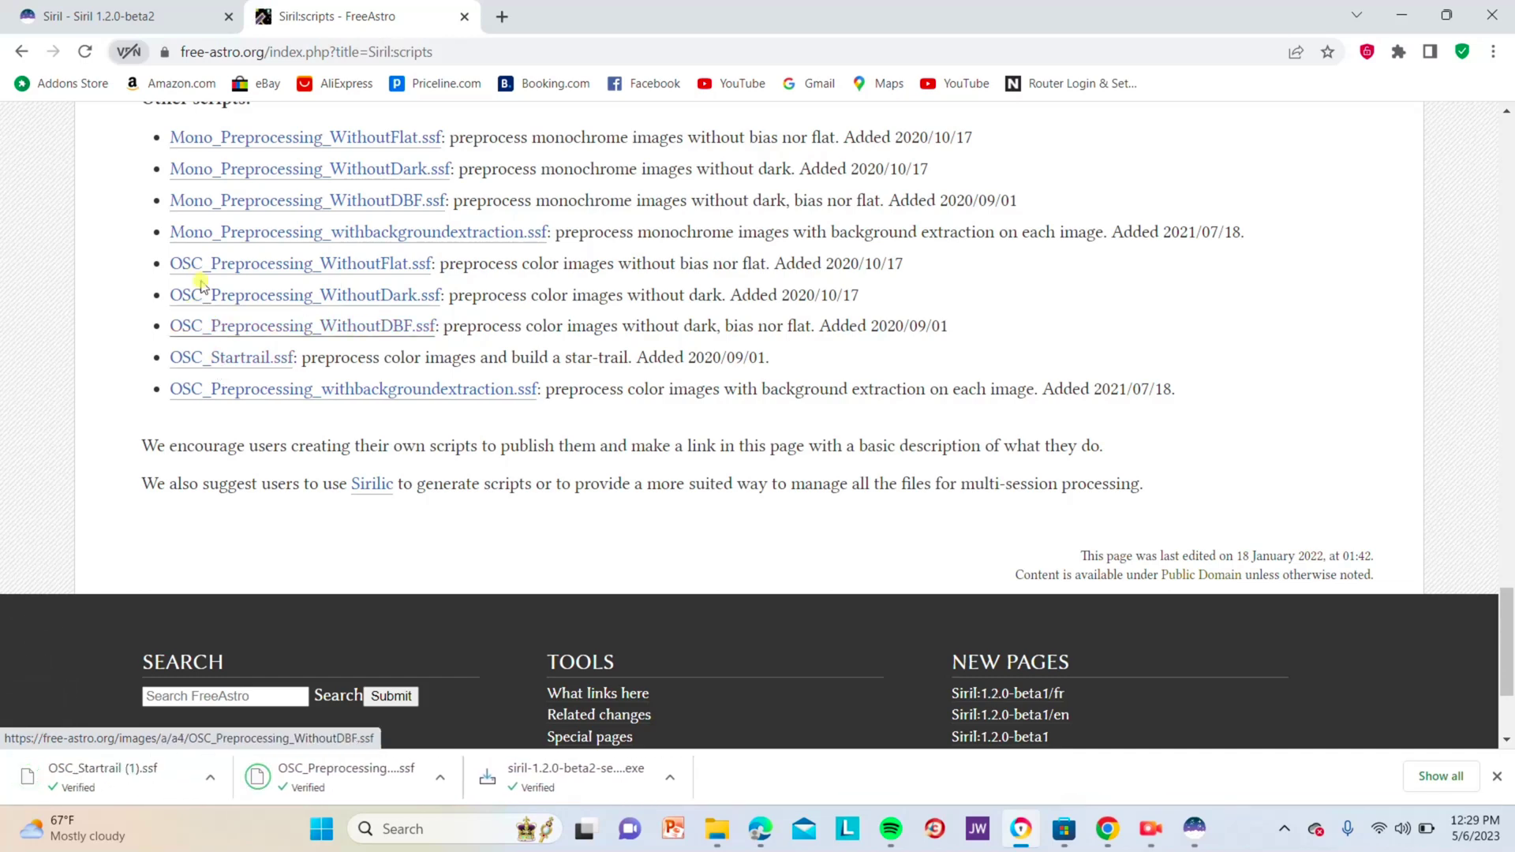
left_click(197, 326)
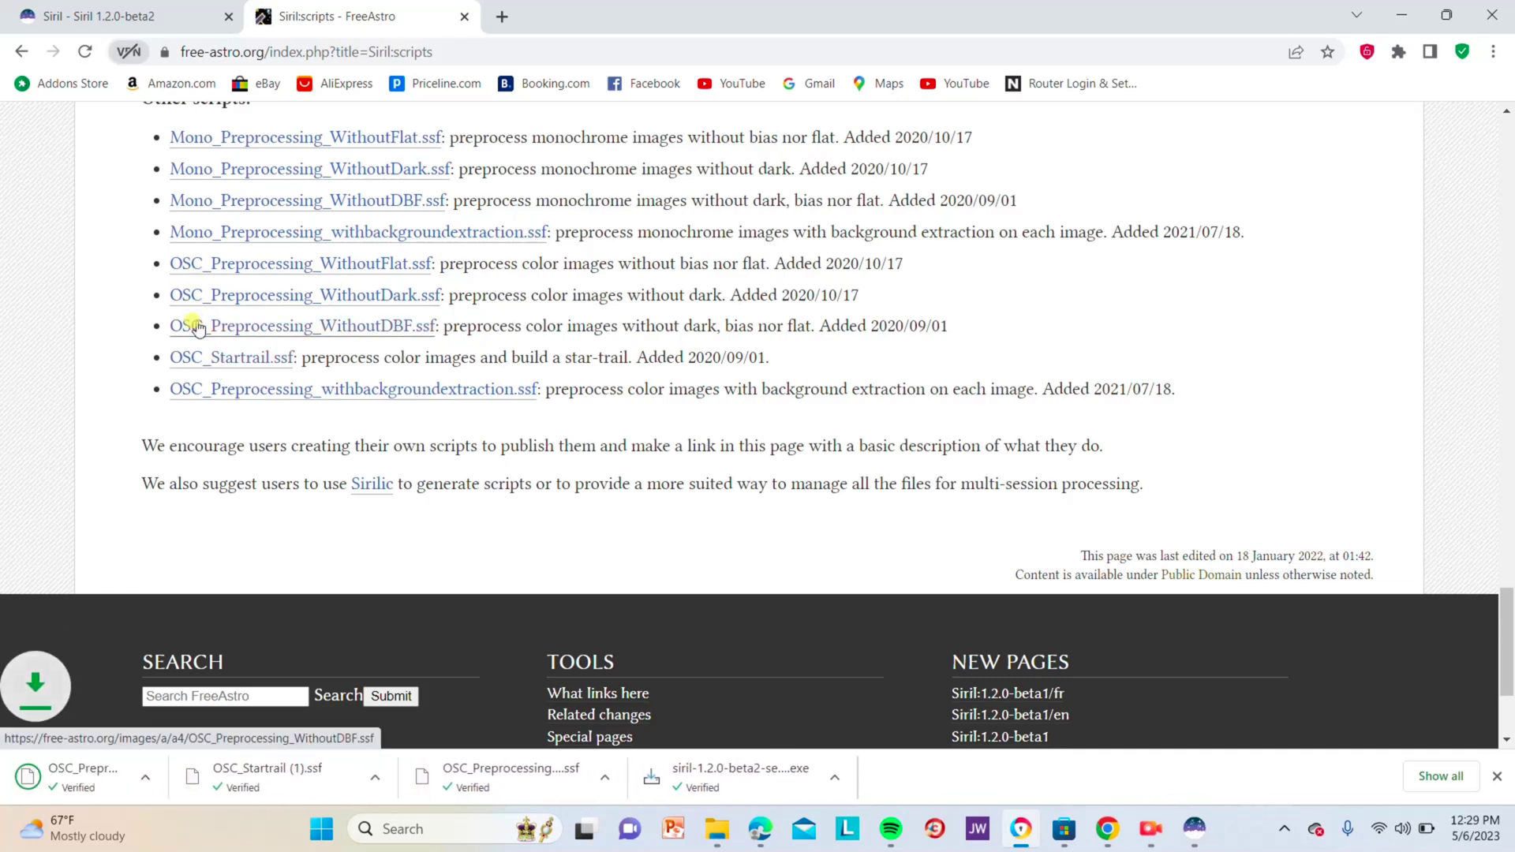
left_click(193, 295)
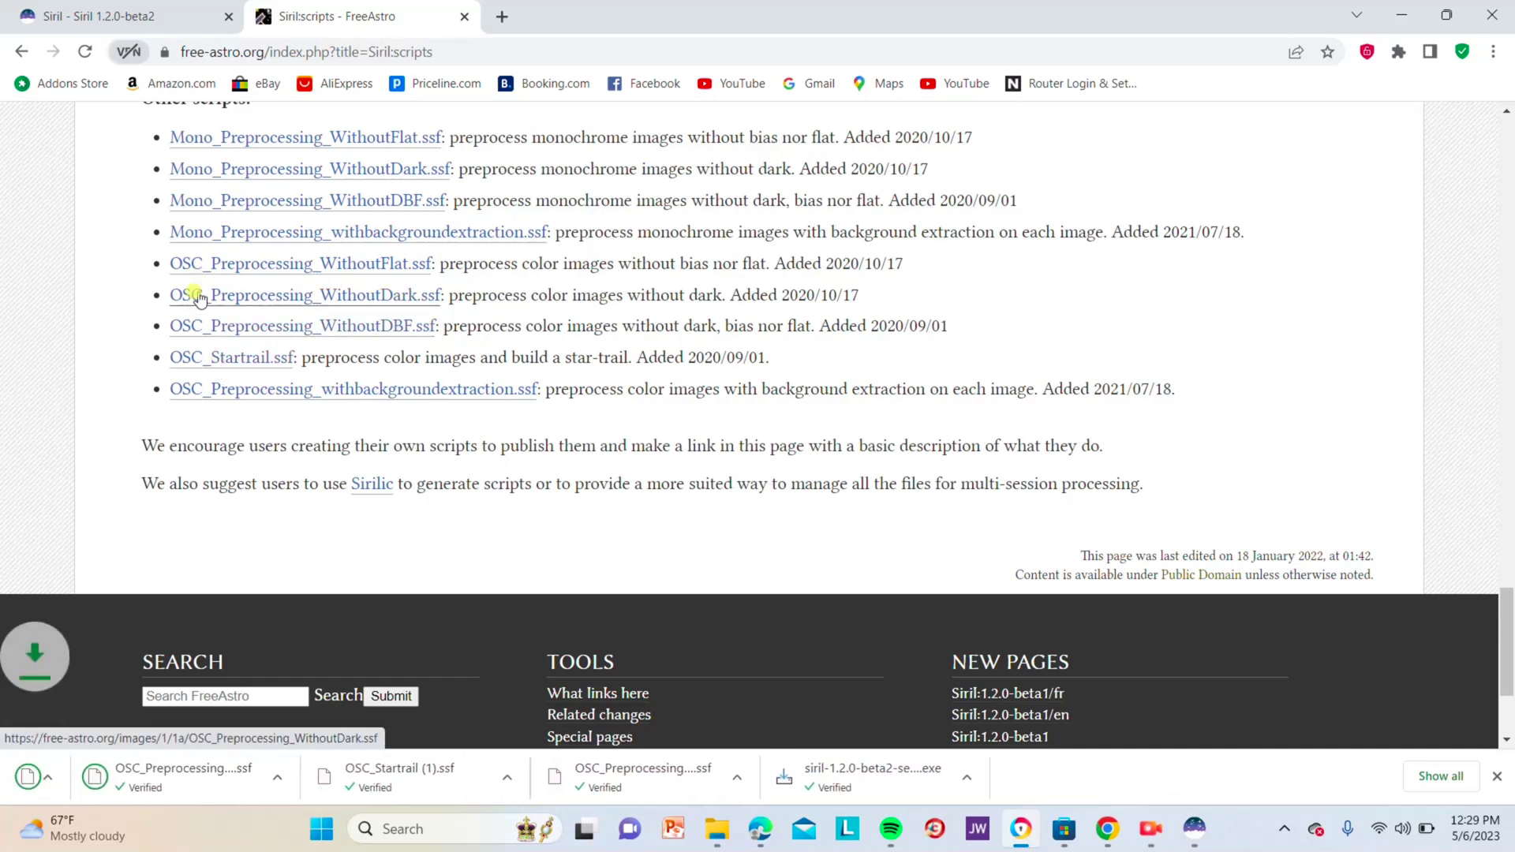
left_click(198, 240)
left_click(193, 200)
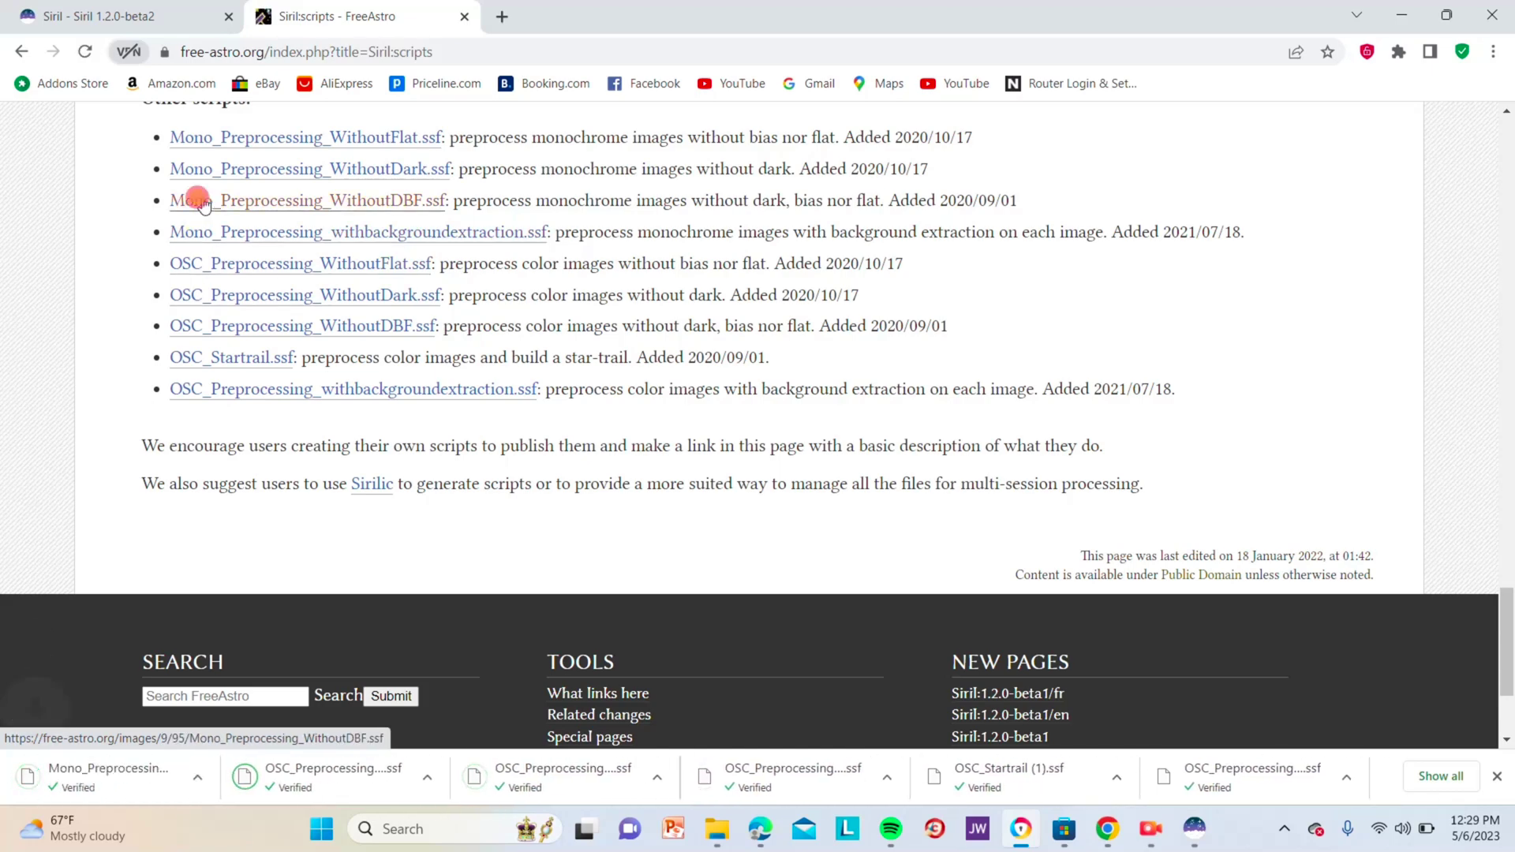
left_click(203, 138)
left_click(194, 164)
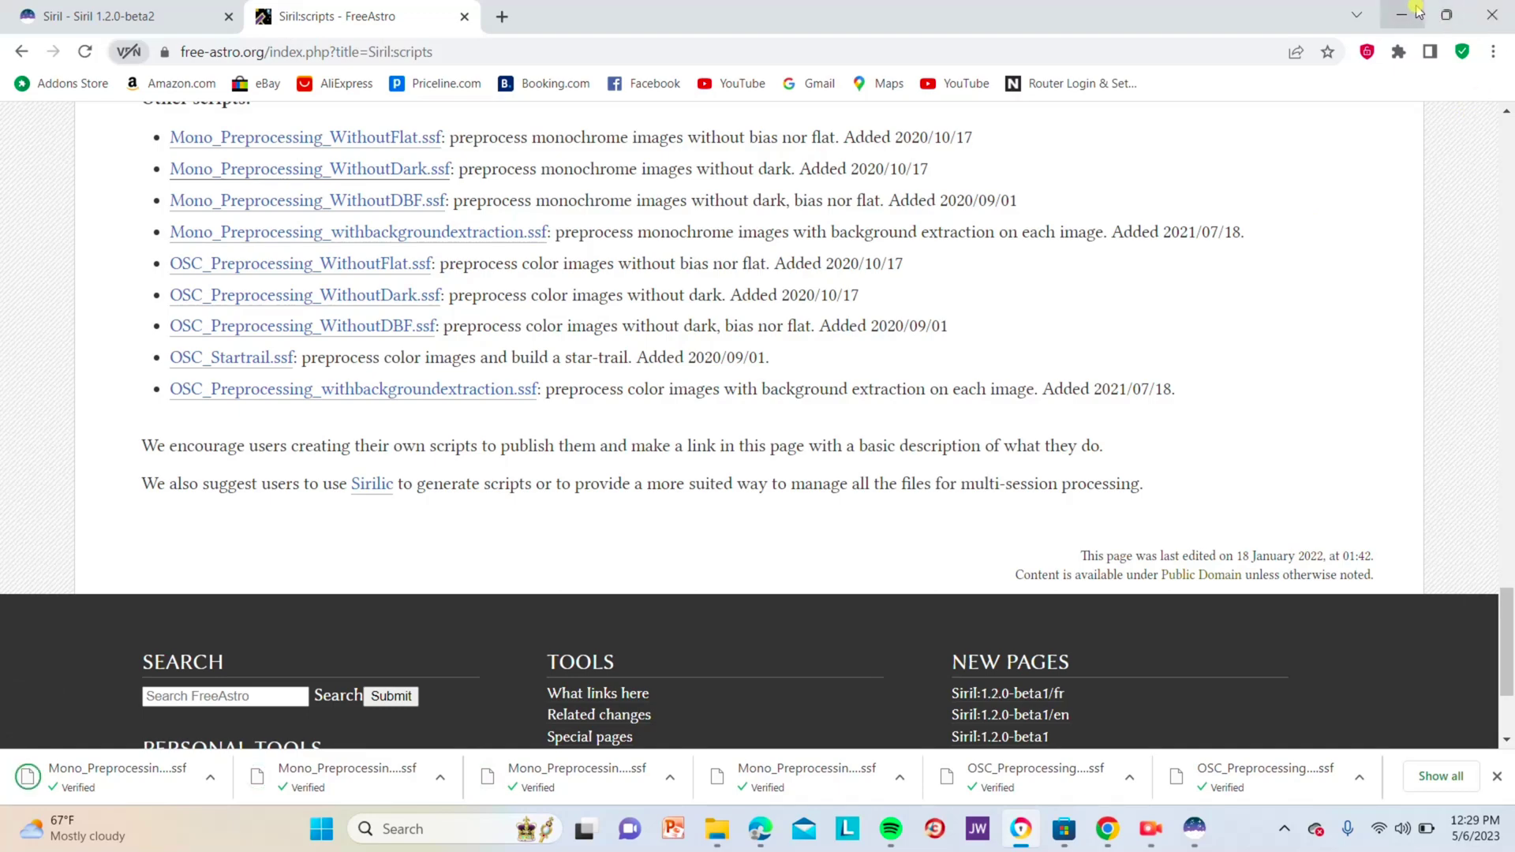
left_click(1418, 11)
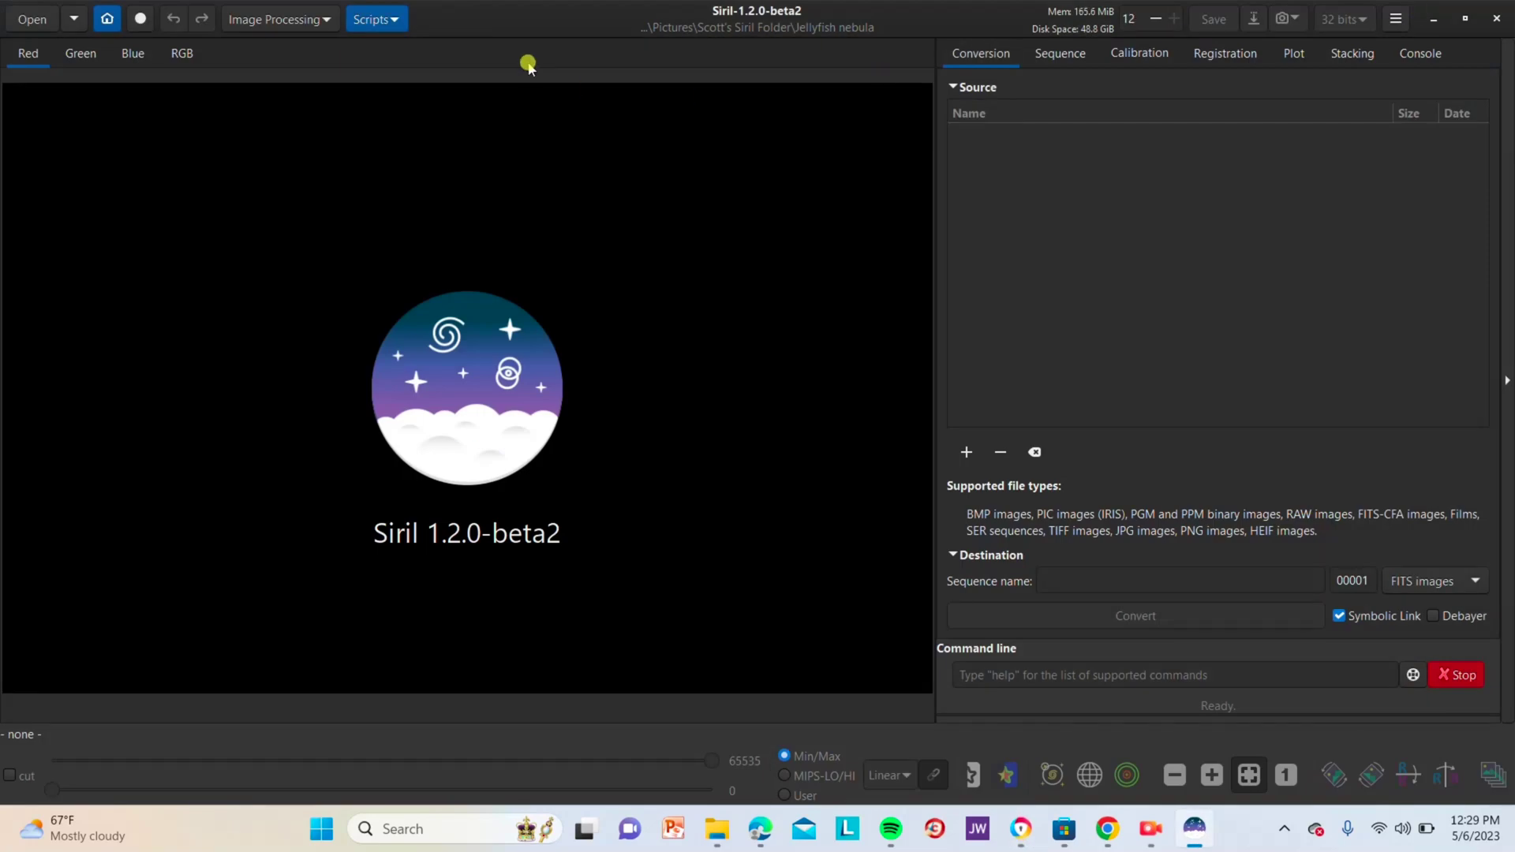
Copy the nine newly downloaded .ssf scripts from the Downloads folder
left_click(717, 829)
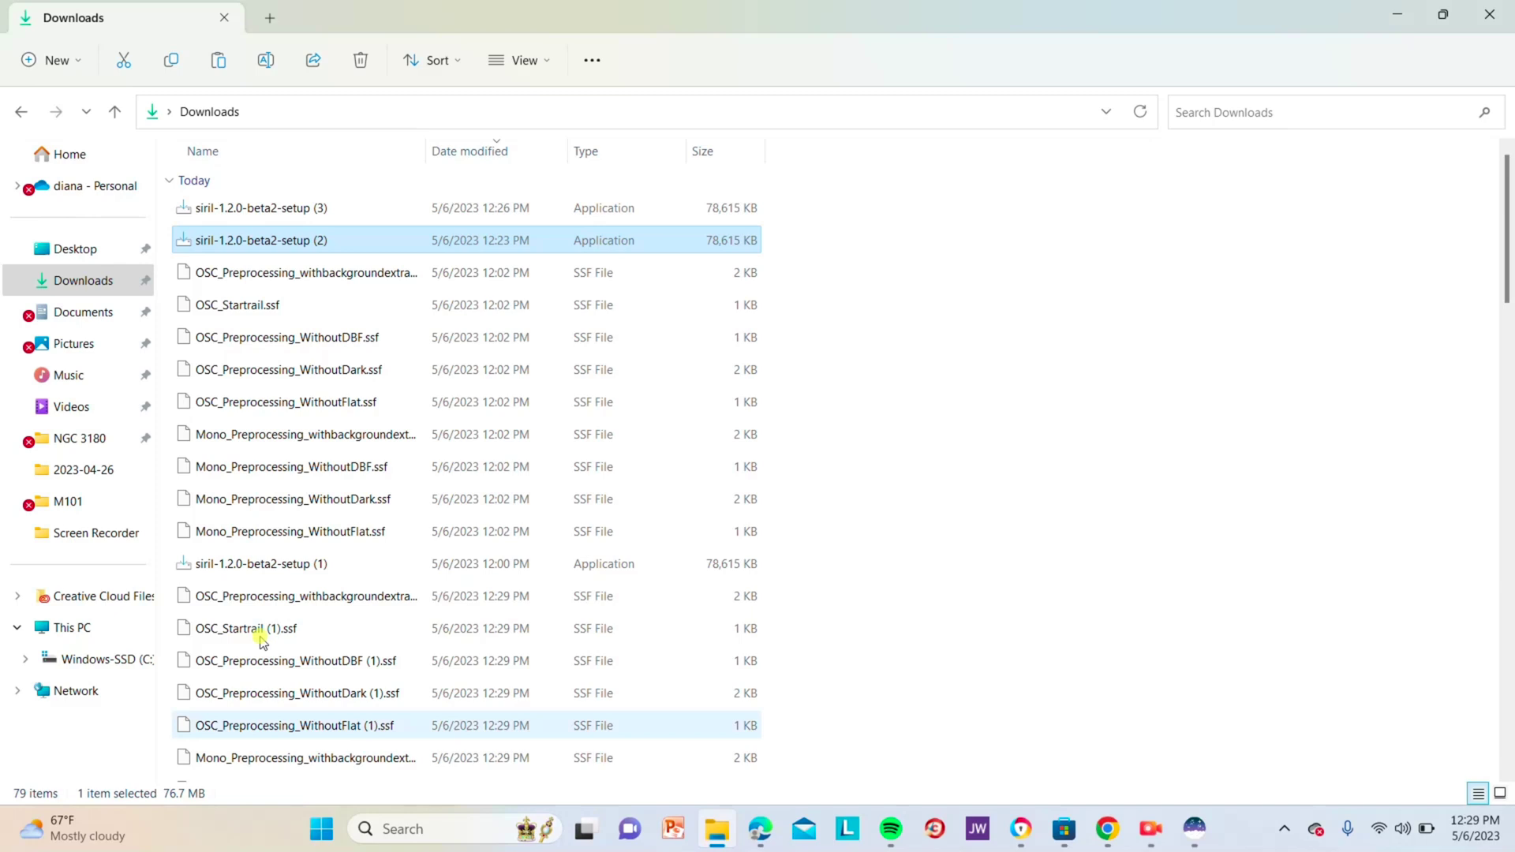
left_click(76, 284)
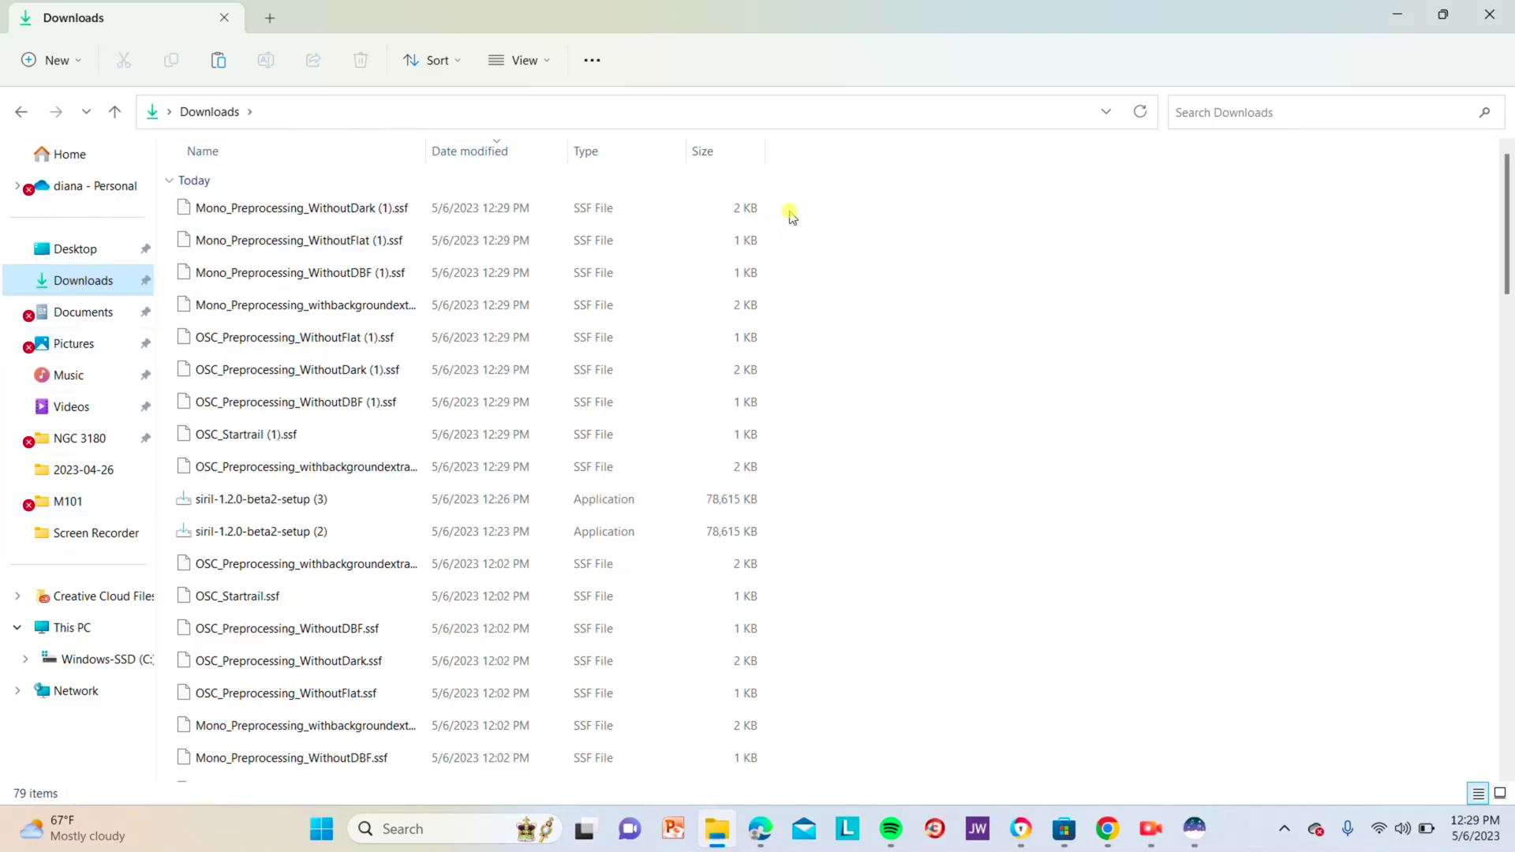
left_click_drag(790, 211, 604, 471)
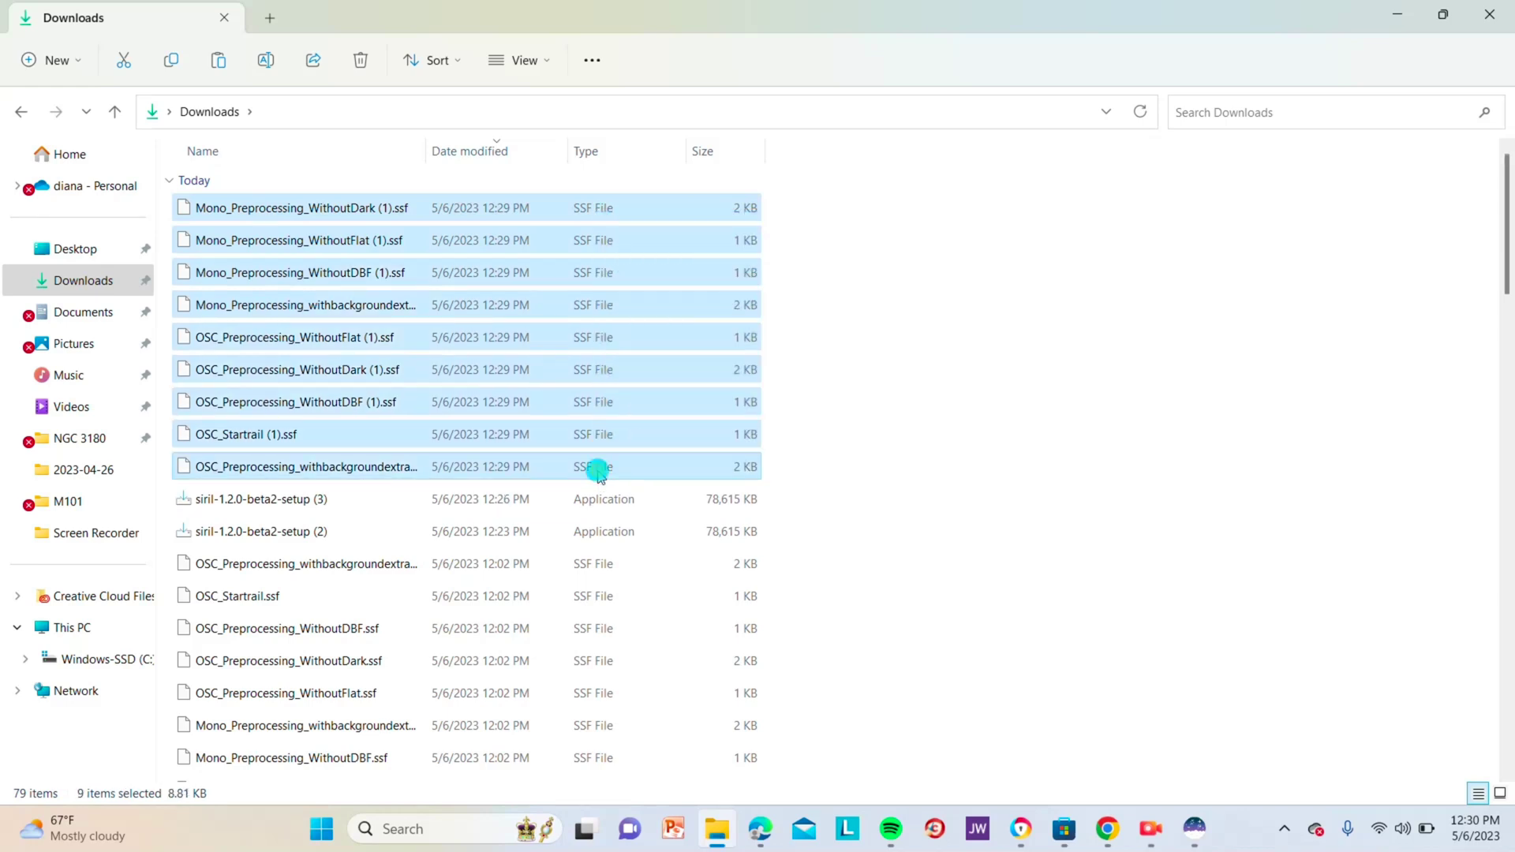
right_click(600, 472)
left_click(664, 494)
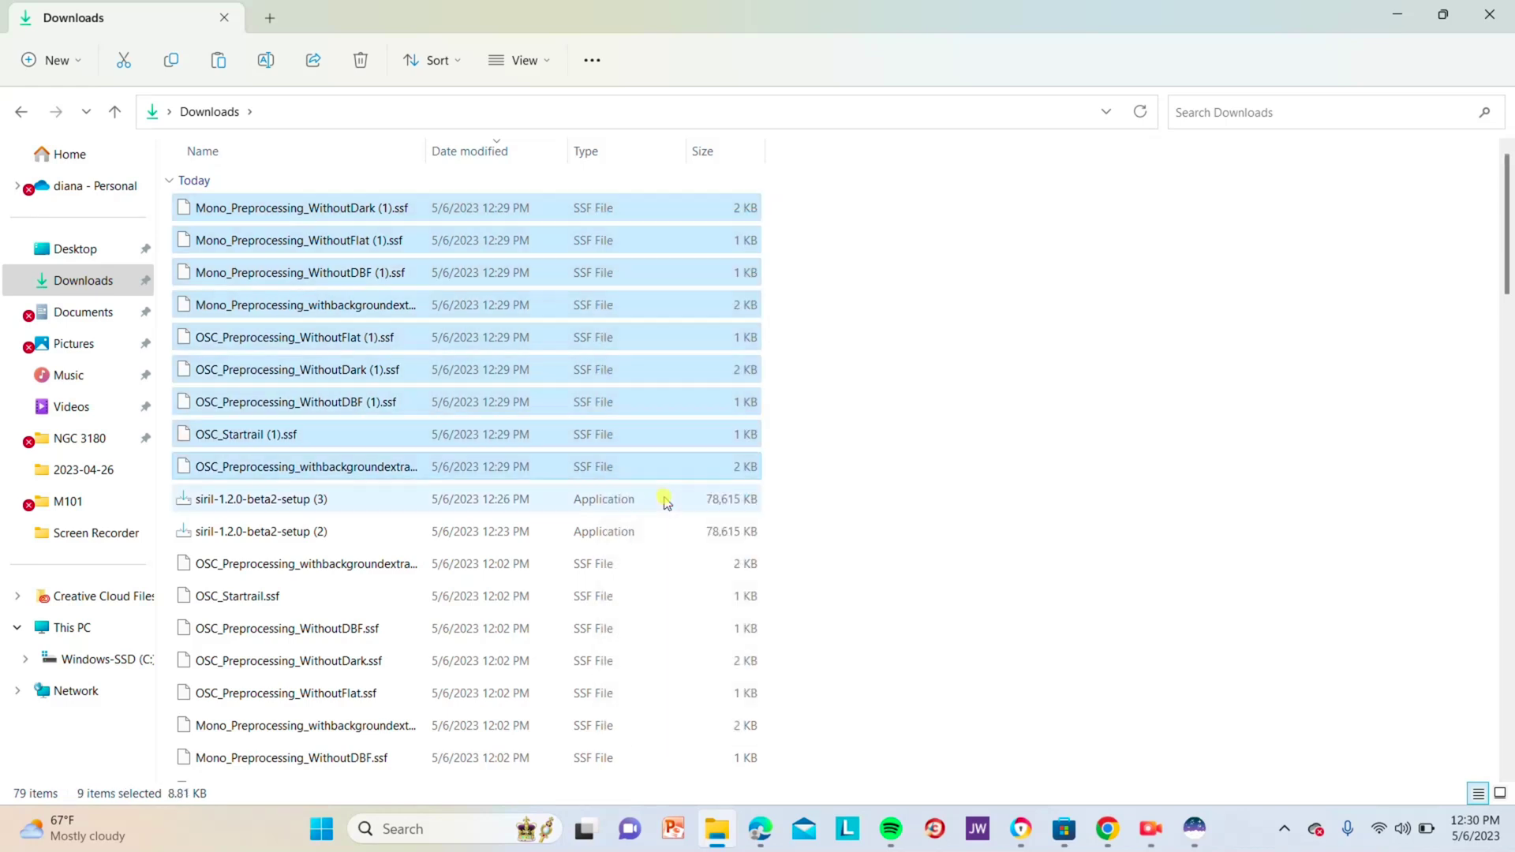
Paste the scripts into C:\Program Files\SiriL\scripts, granting administrator permission
left_click(144, 659)
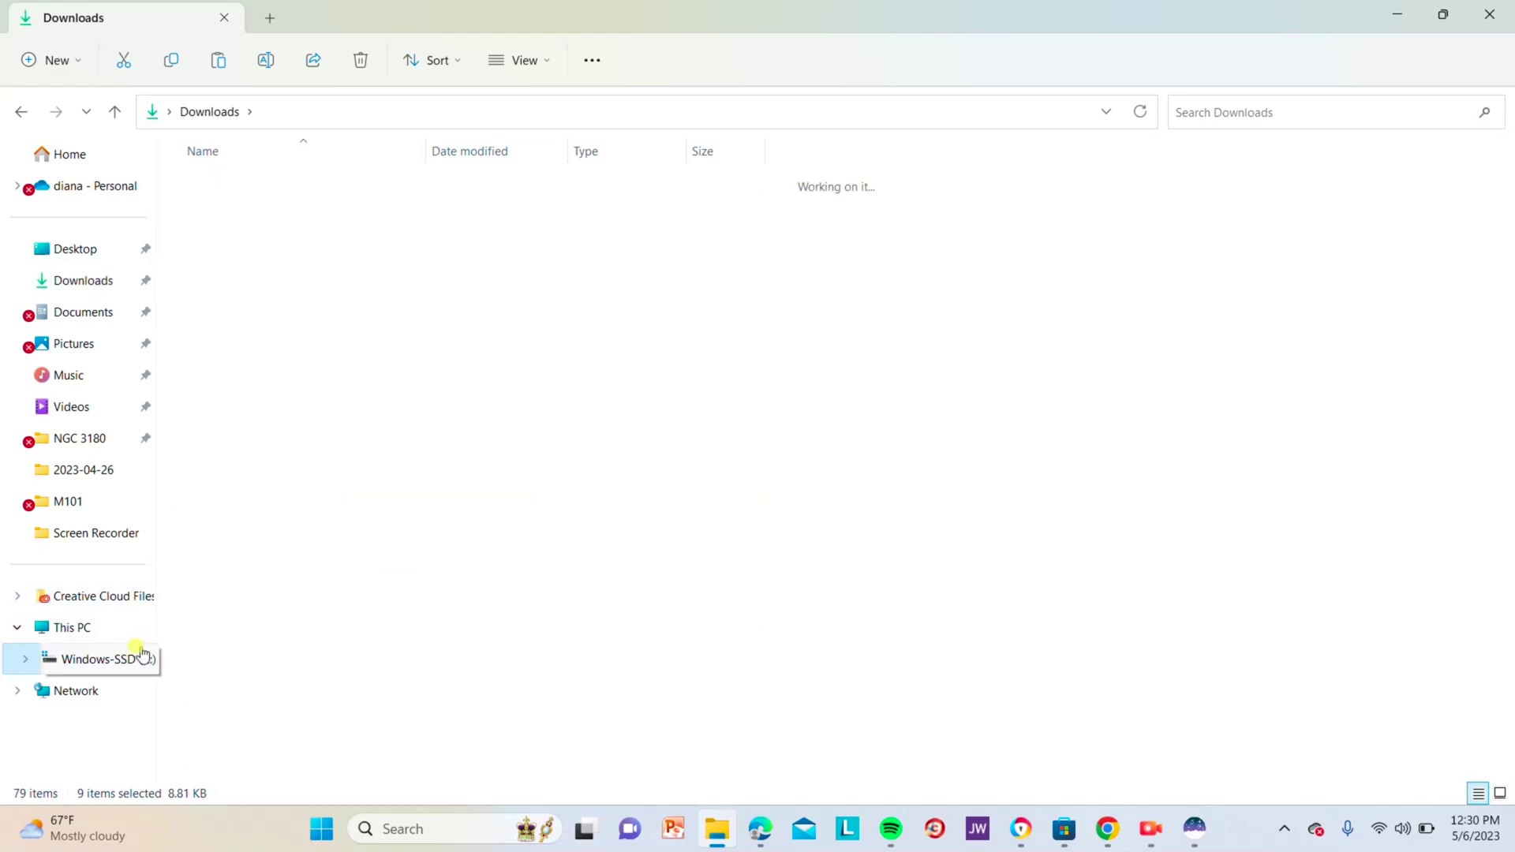
double_click(272, 283)
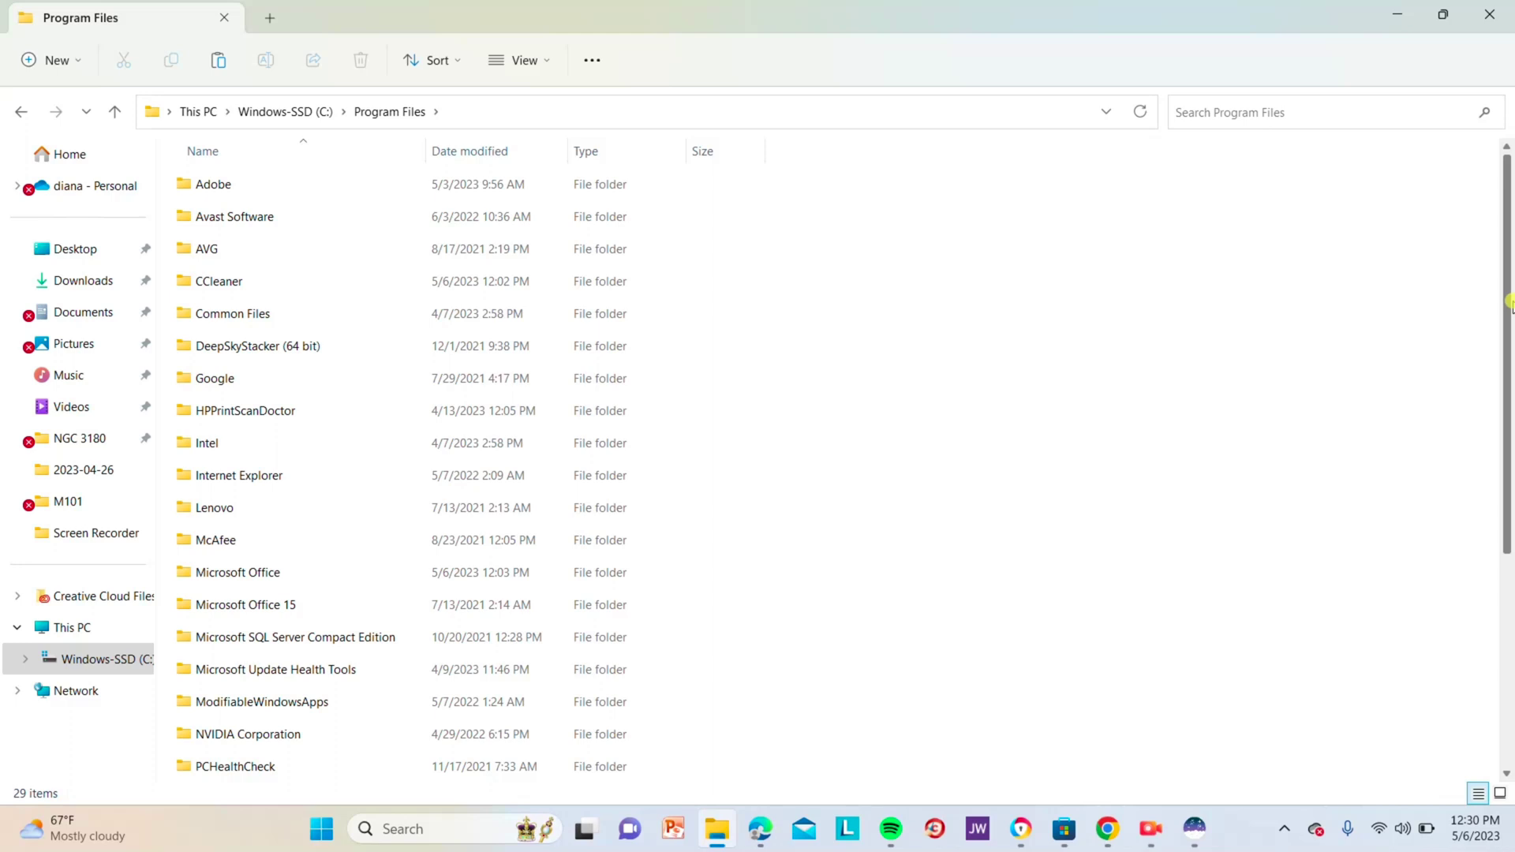
scroll(1510, 302, "down", 2)
double_click(470, 734)
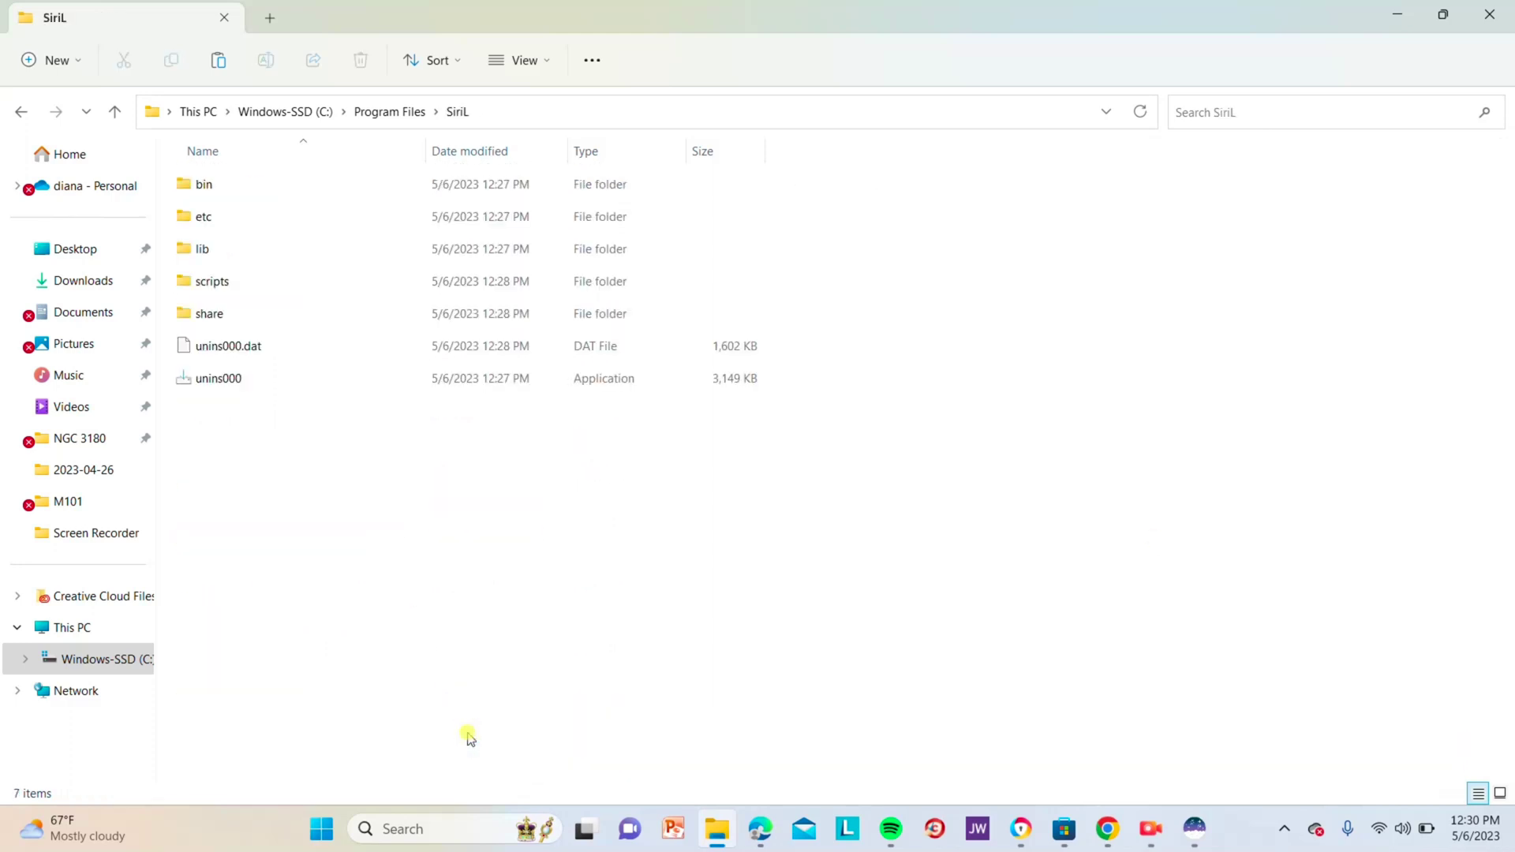
left_click(215, 281)
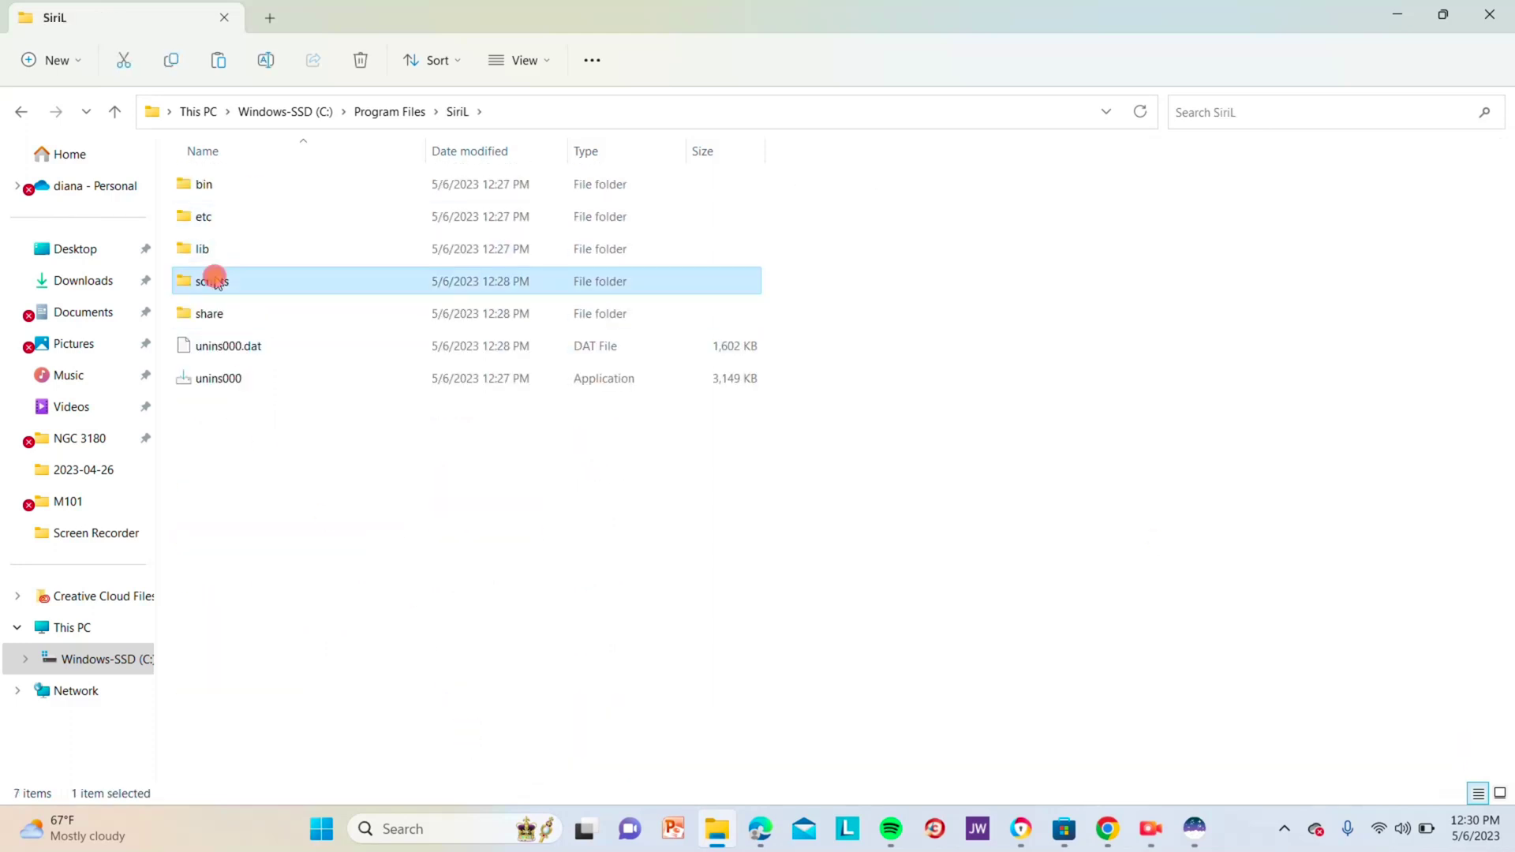
double_click(215, 280)
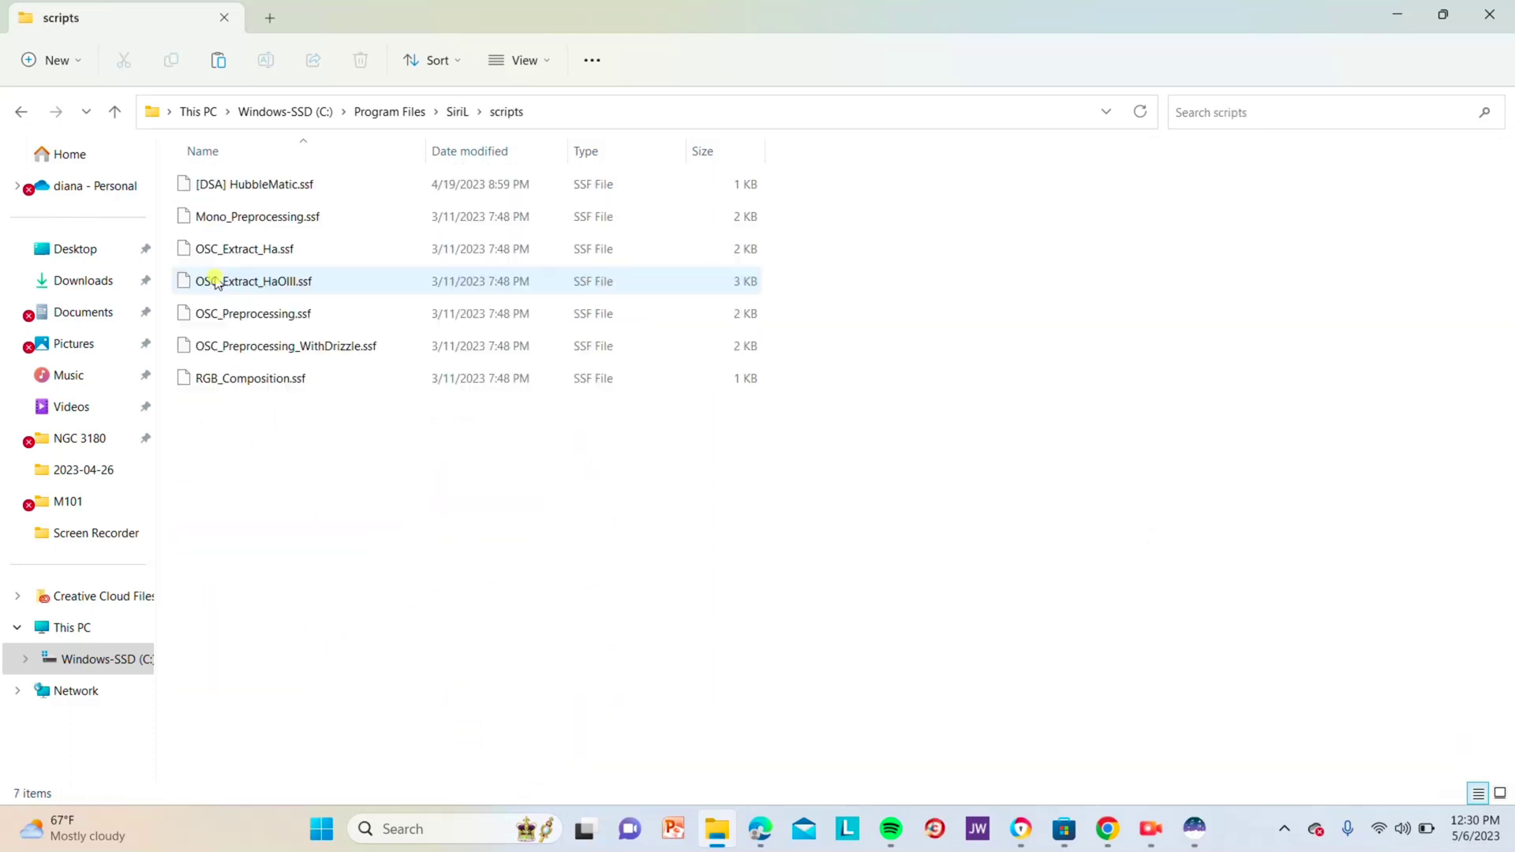
right_click(301, 410)
left_click(331, 439)
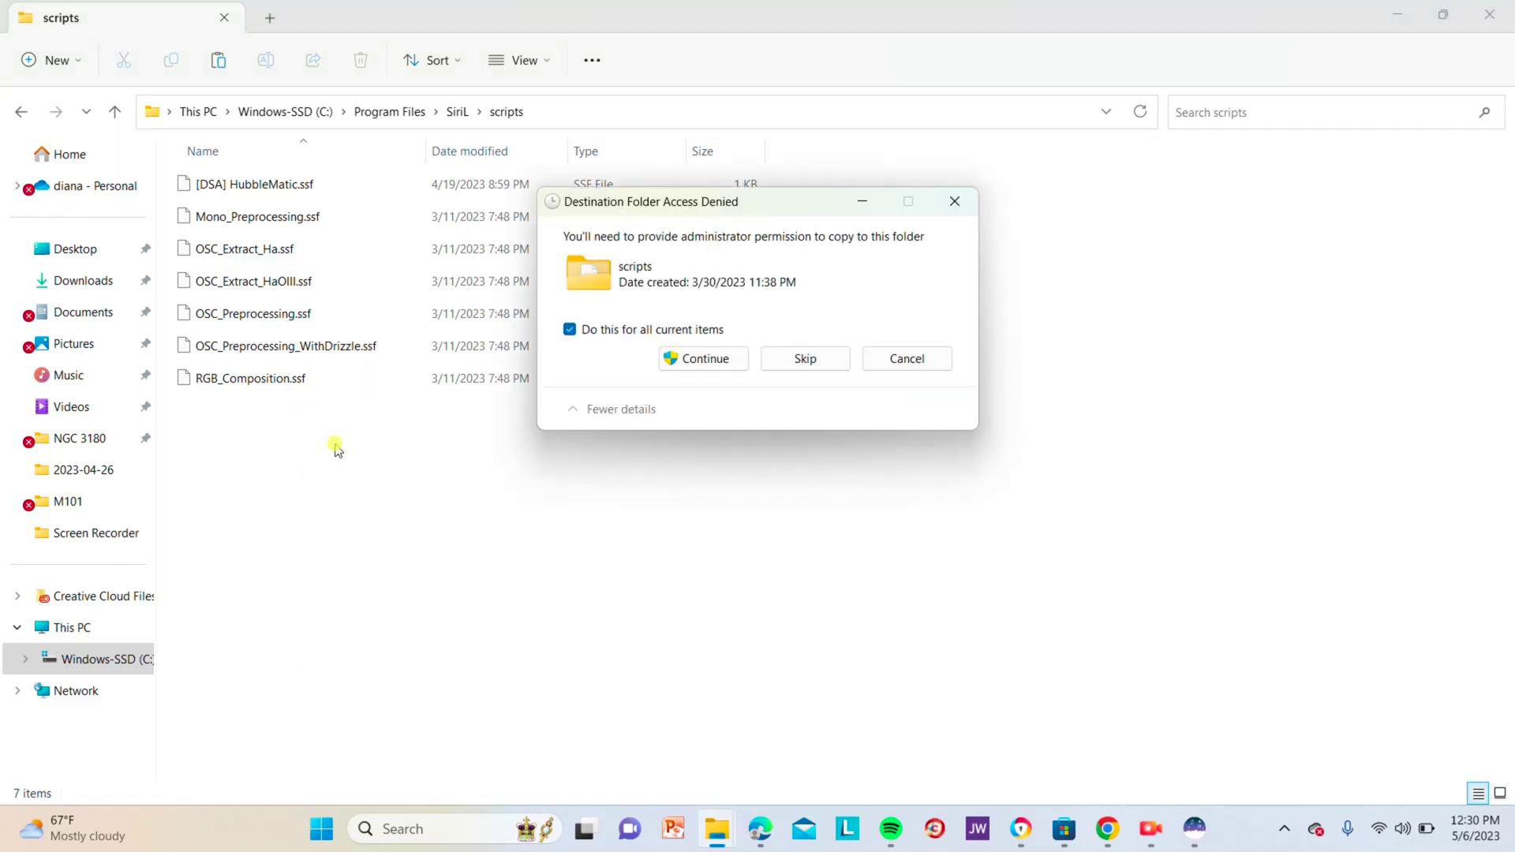
key("Return")
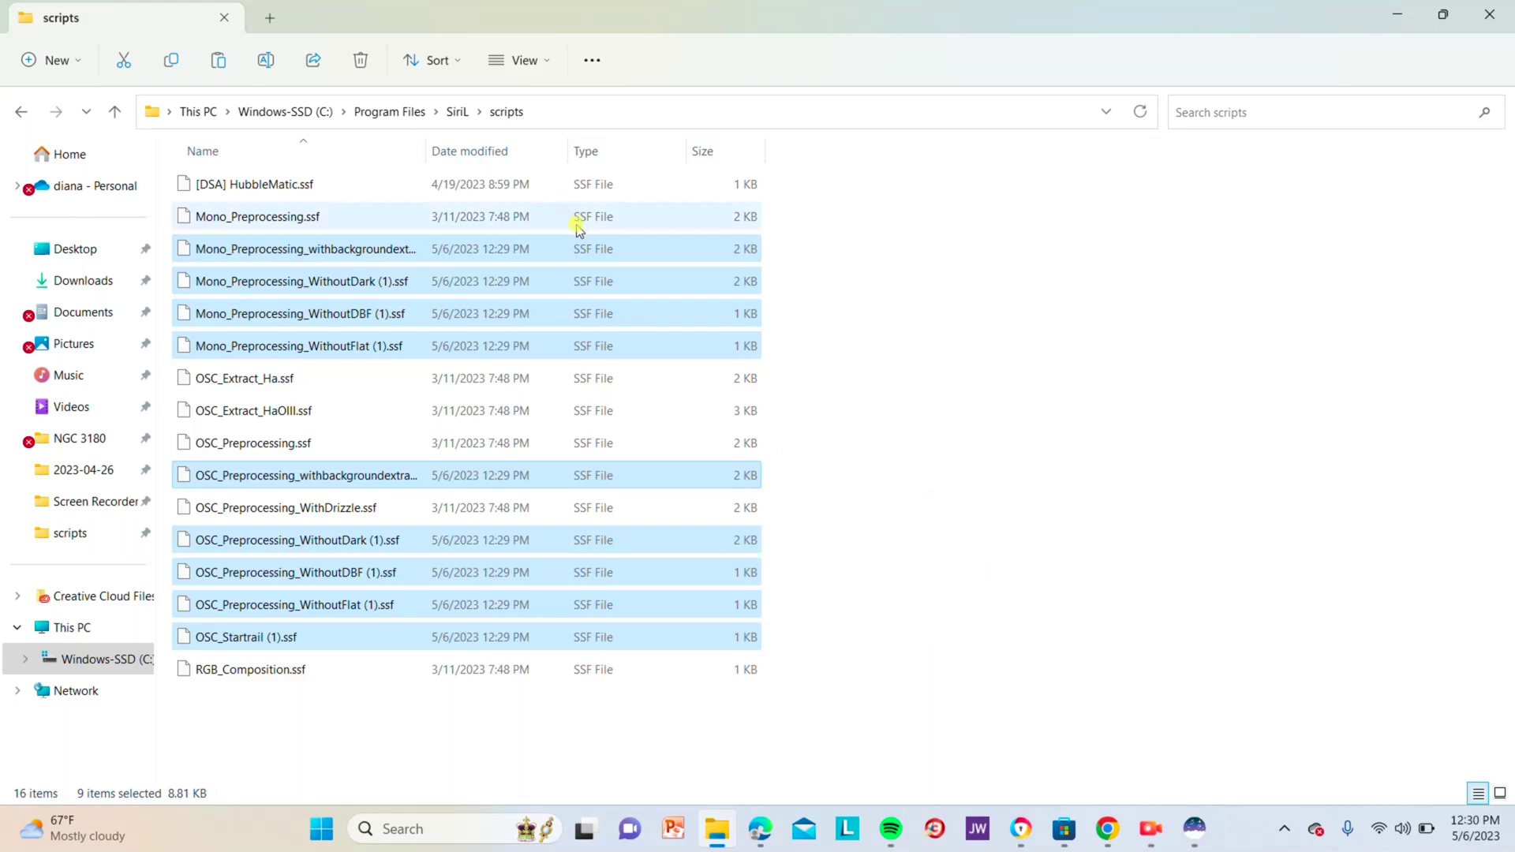
left_click(1388, 10)
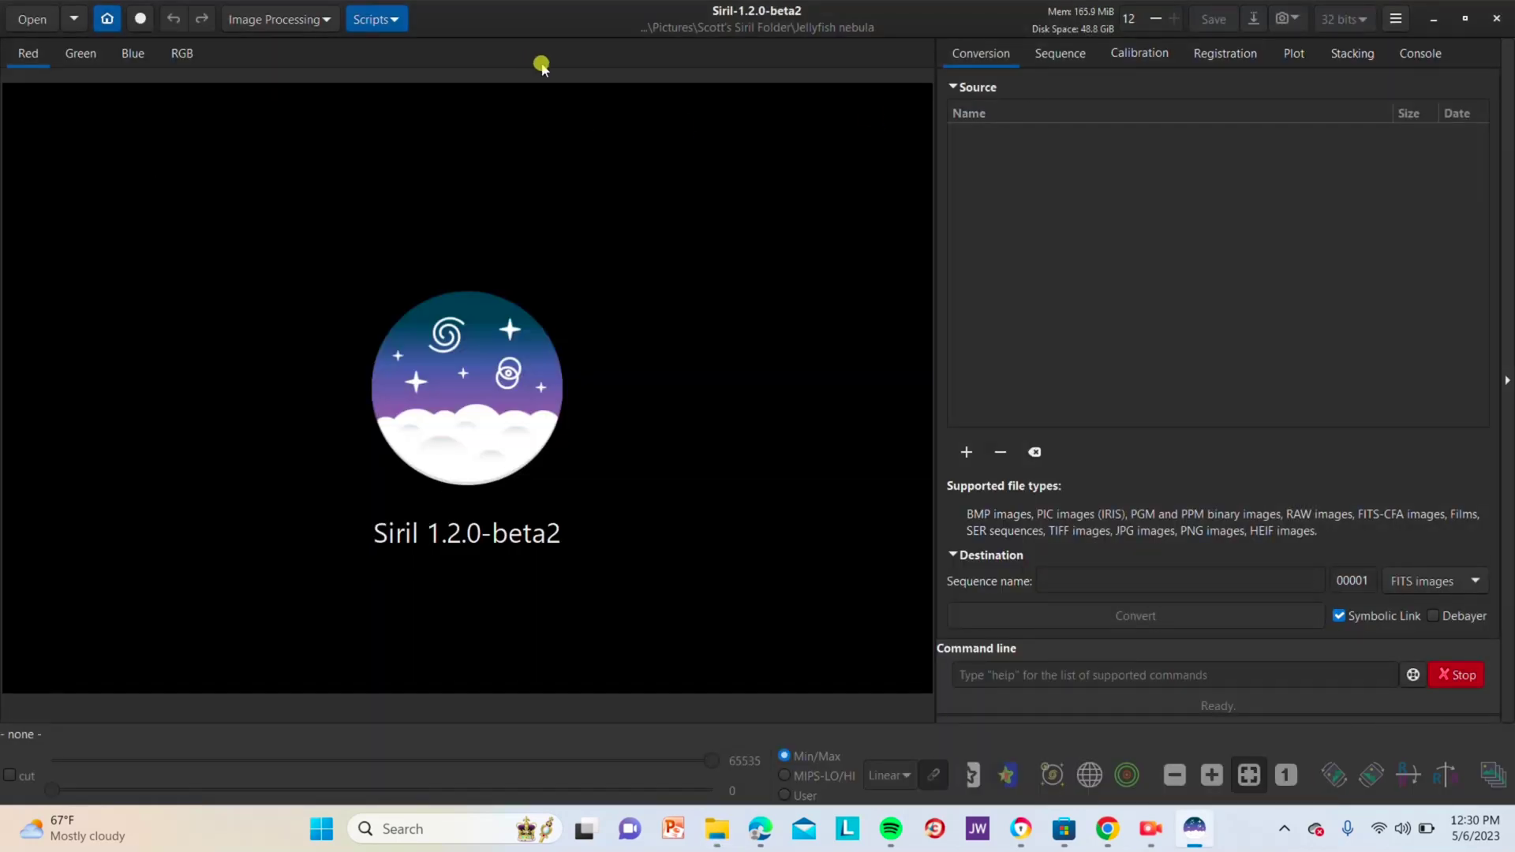
Check the Scripts menu, then refresh the script storage directories under Preferences > Scripts
left_click(387, 30)
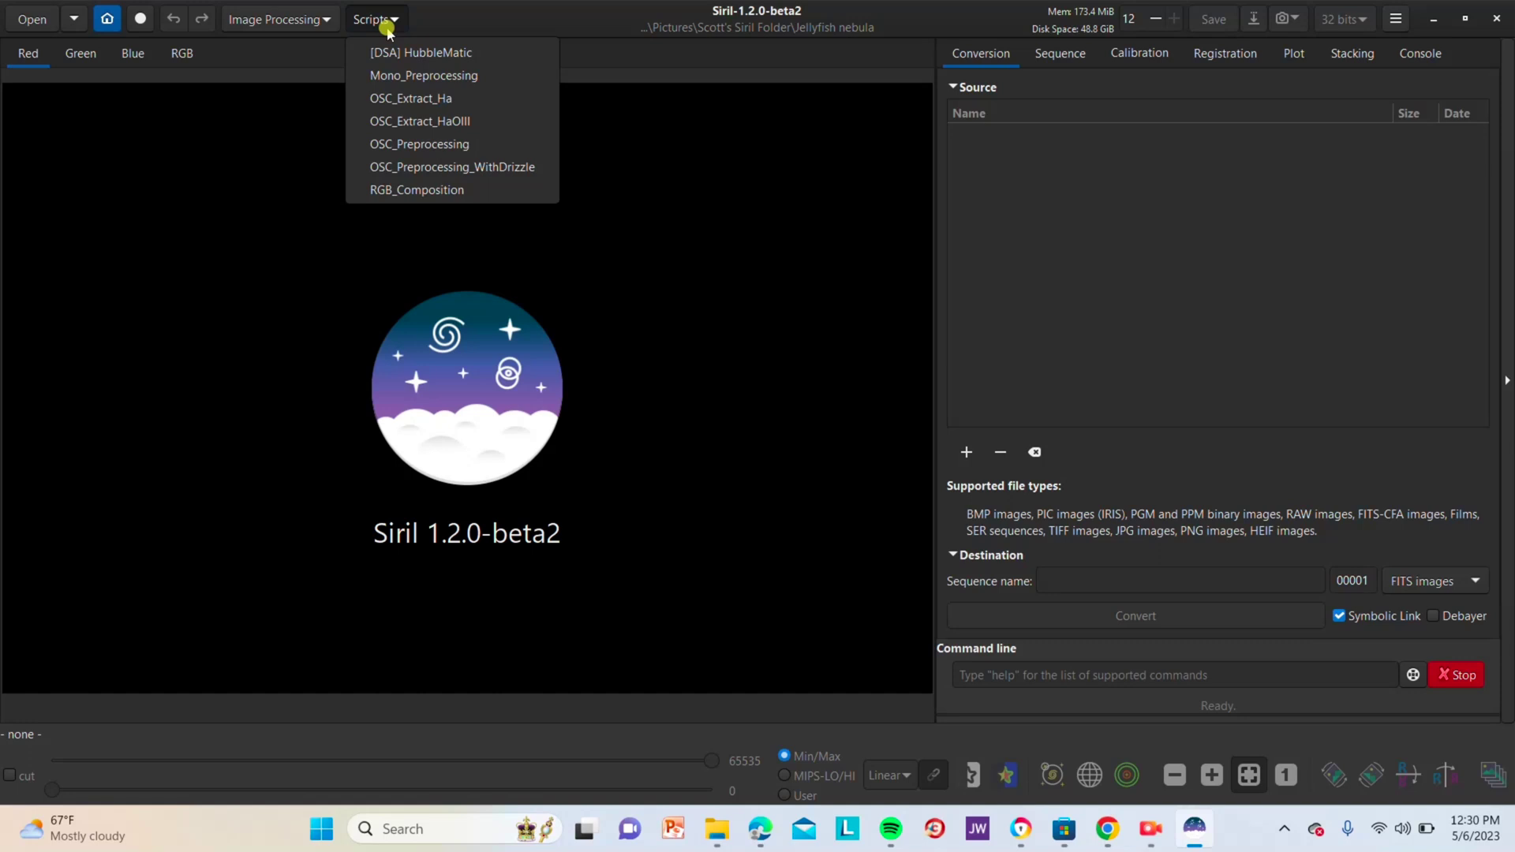
left_click(762, 34)
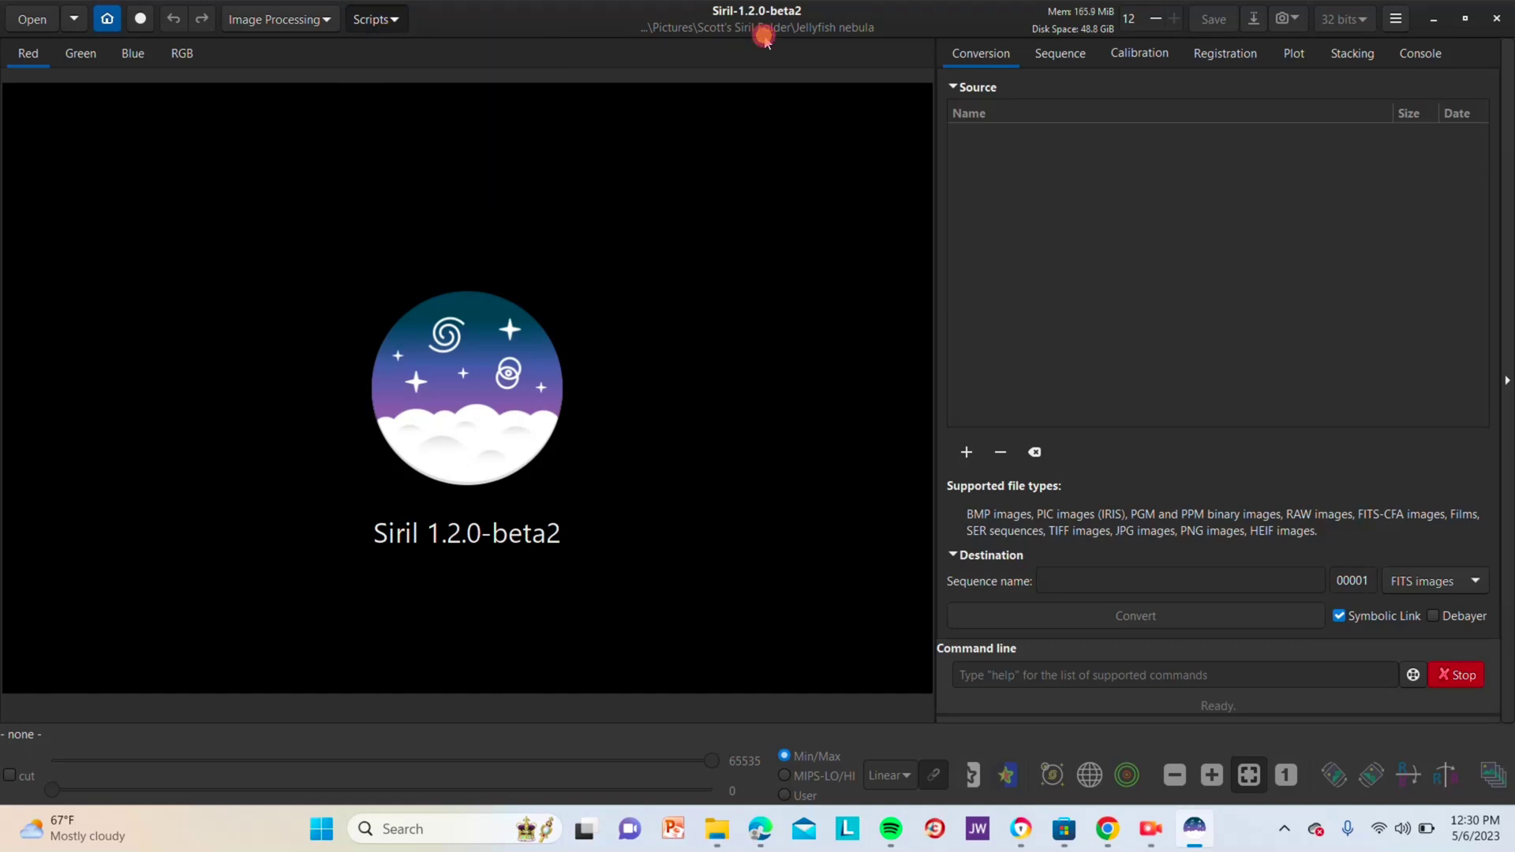
left_click(1396, 19)
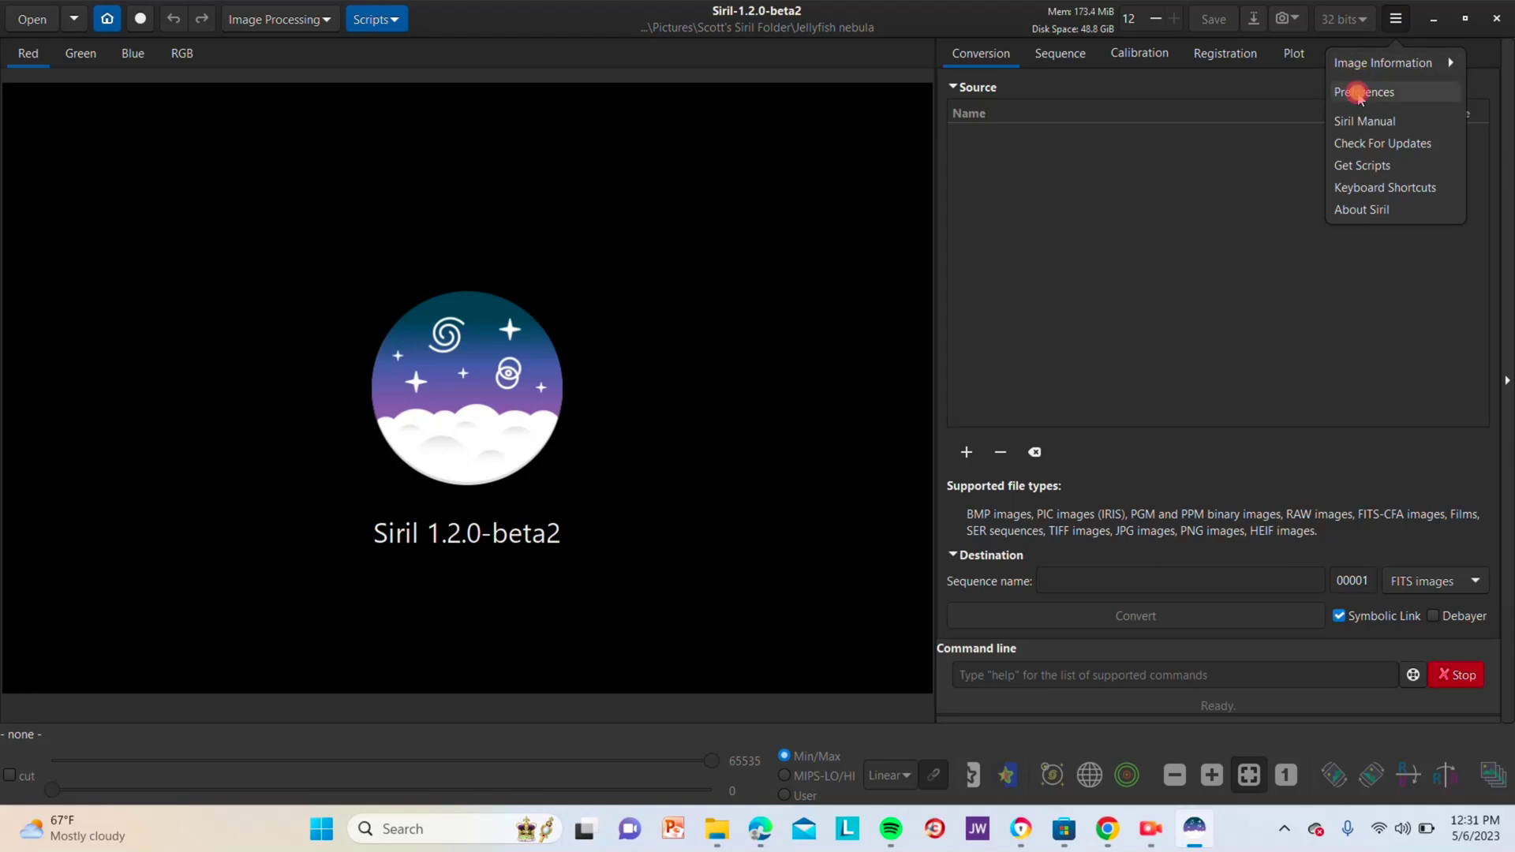
left_click(1358, 94)
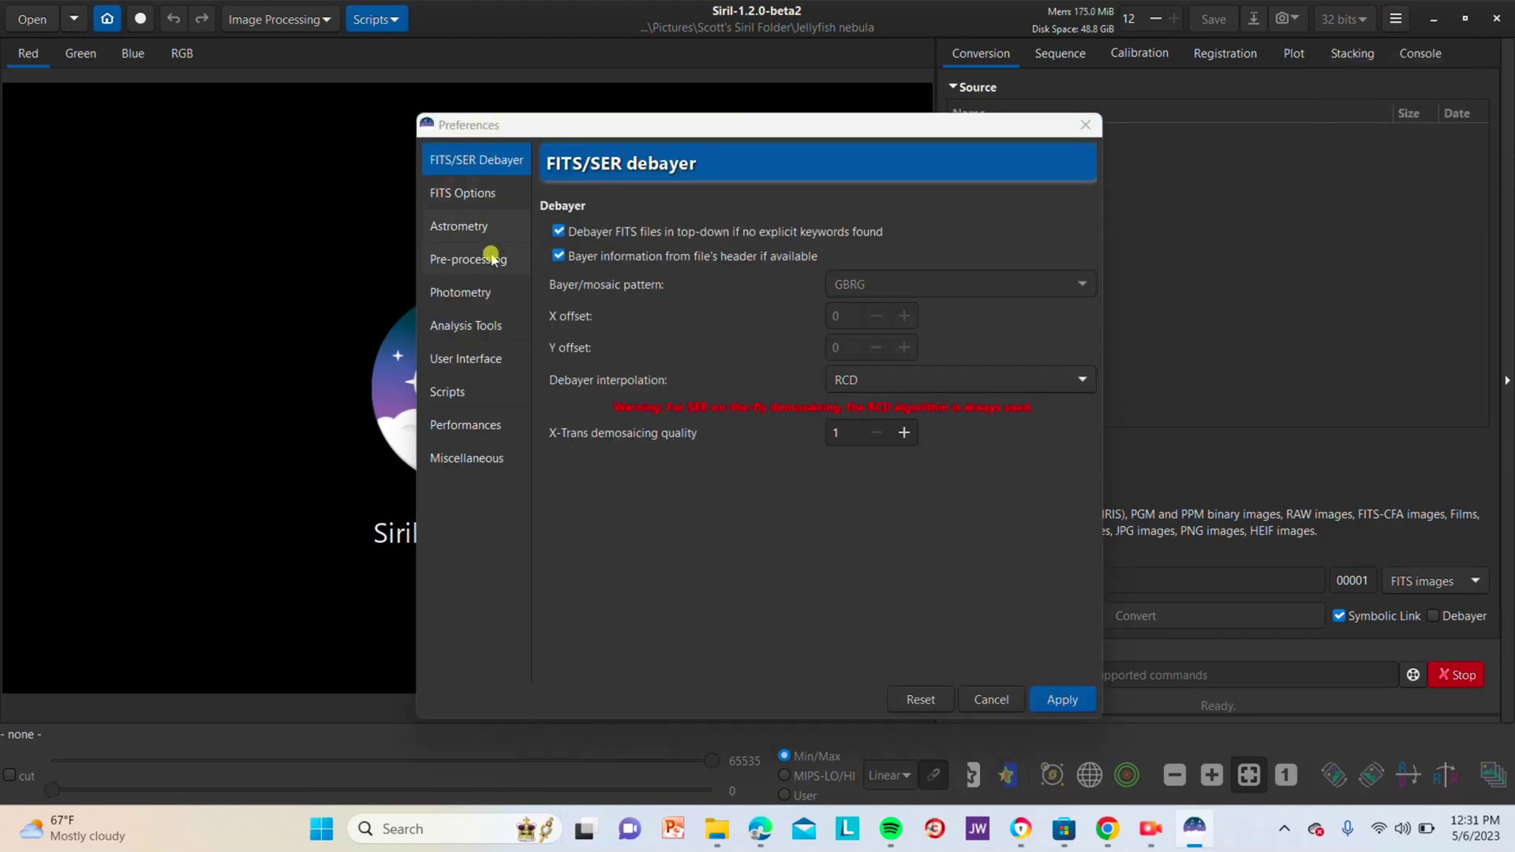
left_click(489, 382)
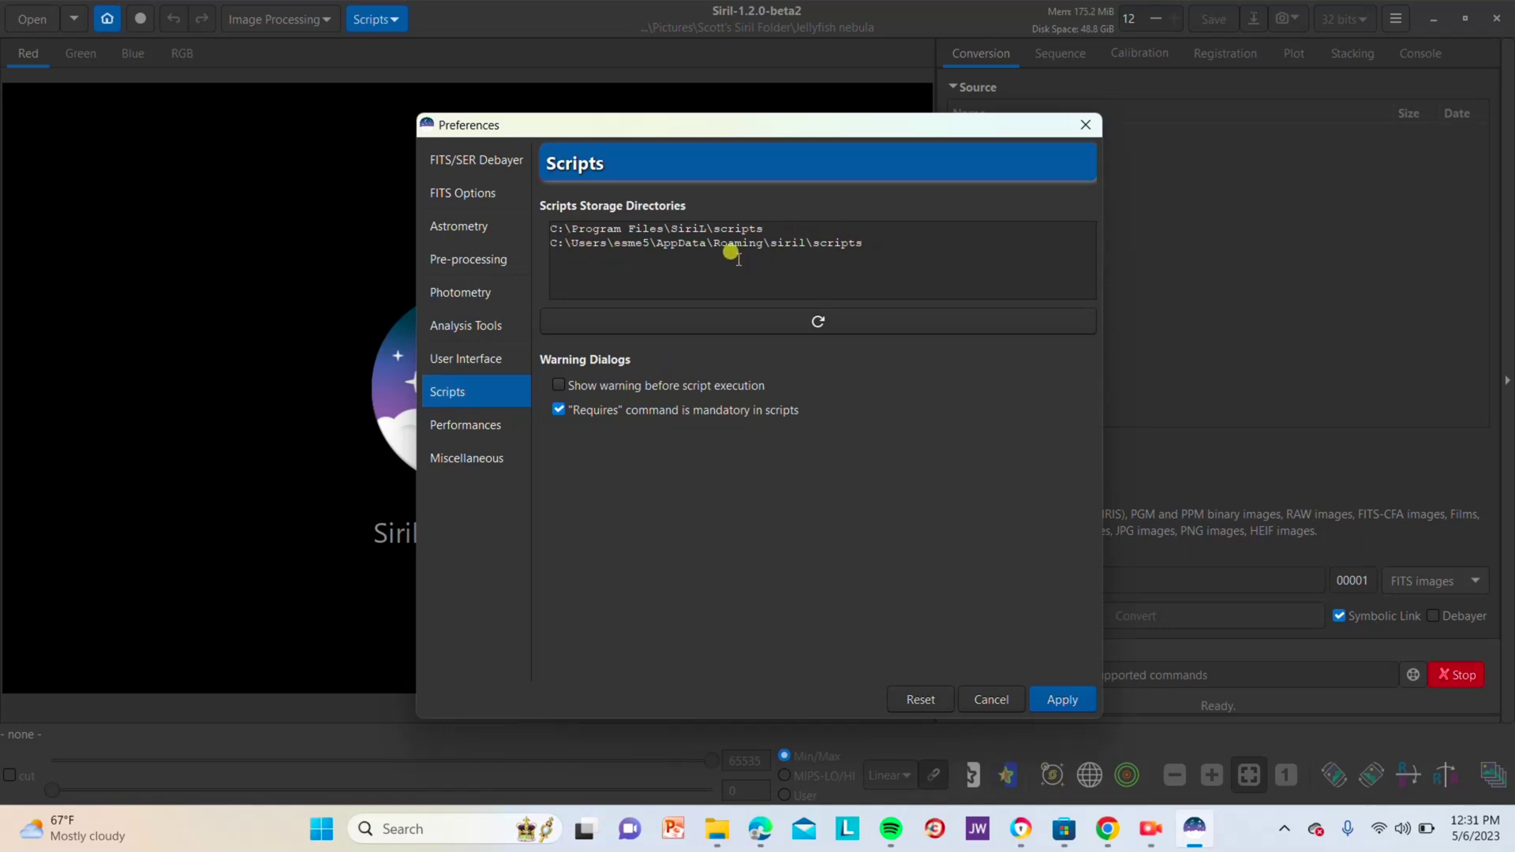
left_click(805, 320)
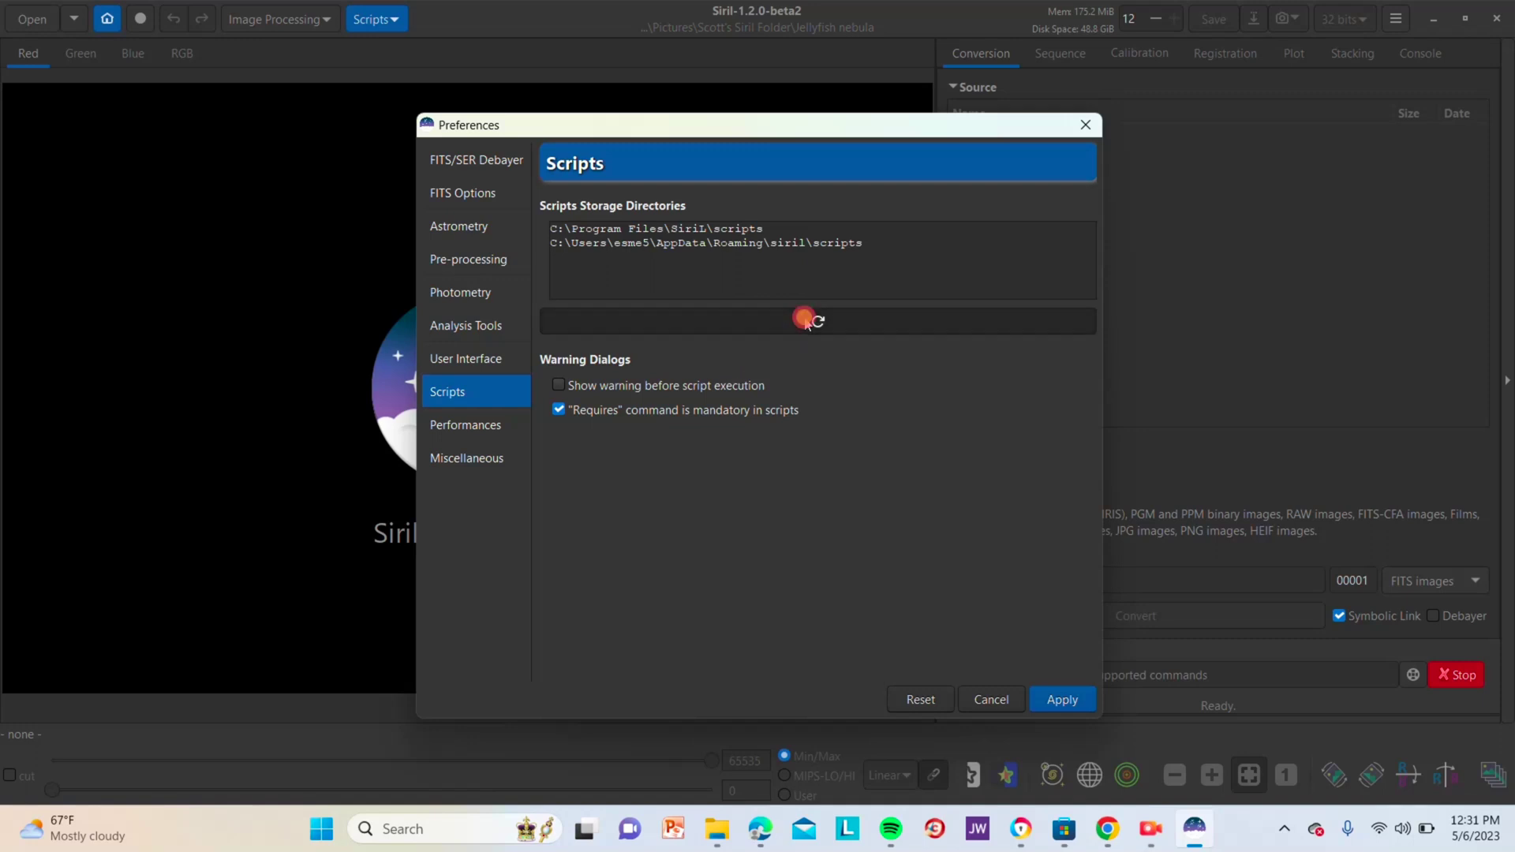
Apply the preferences and verify OSC_Startrail and the Mono/OSC preprocessing scripts appear under Scripts
left_click(1063, 699)
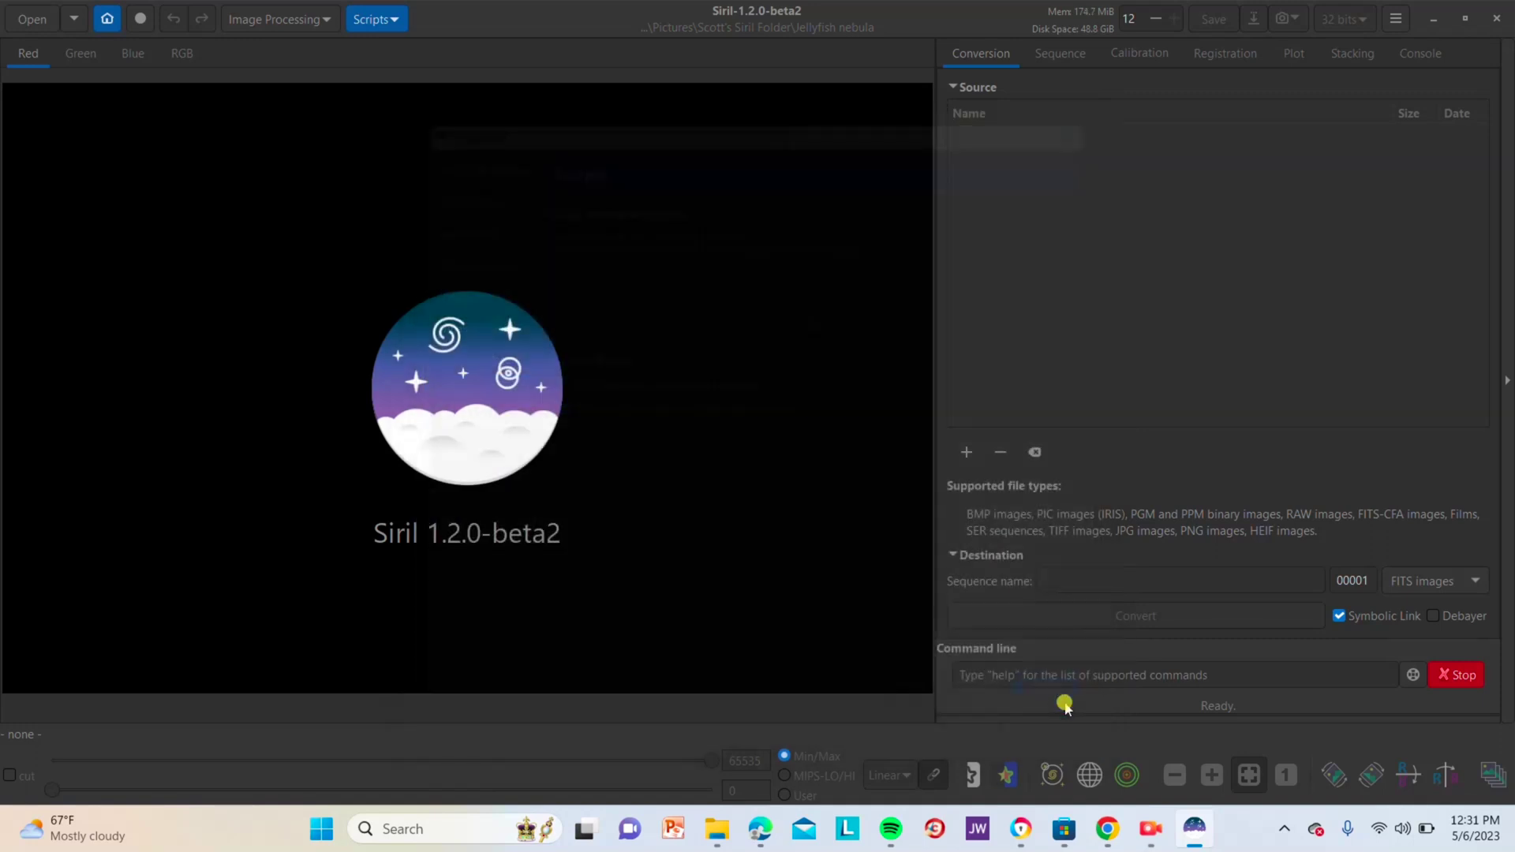
left_click(395, 20)
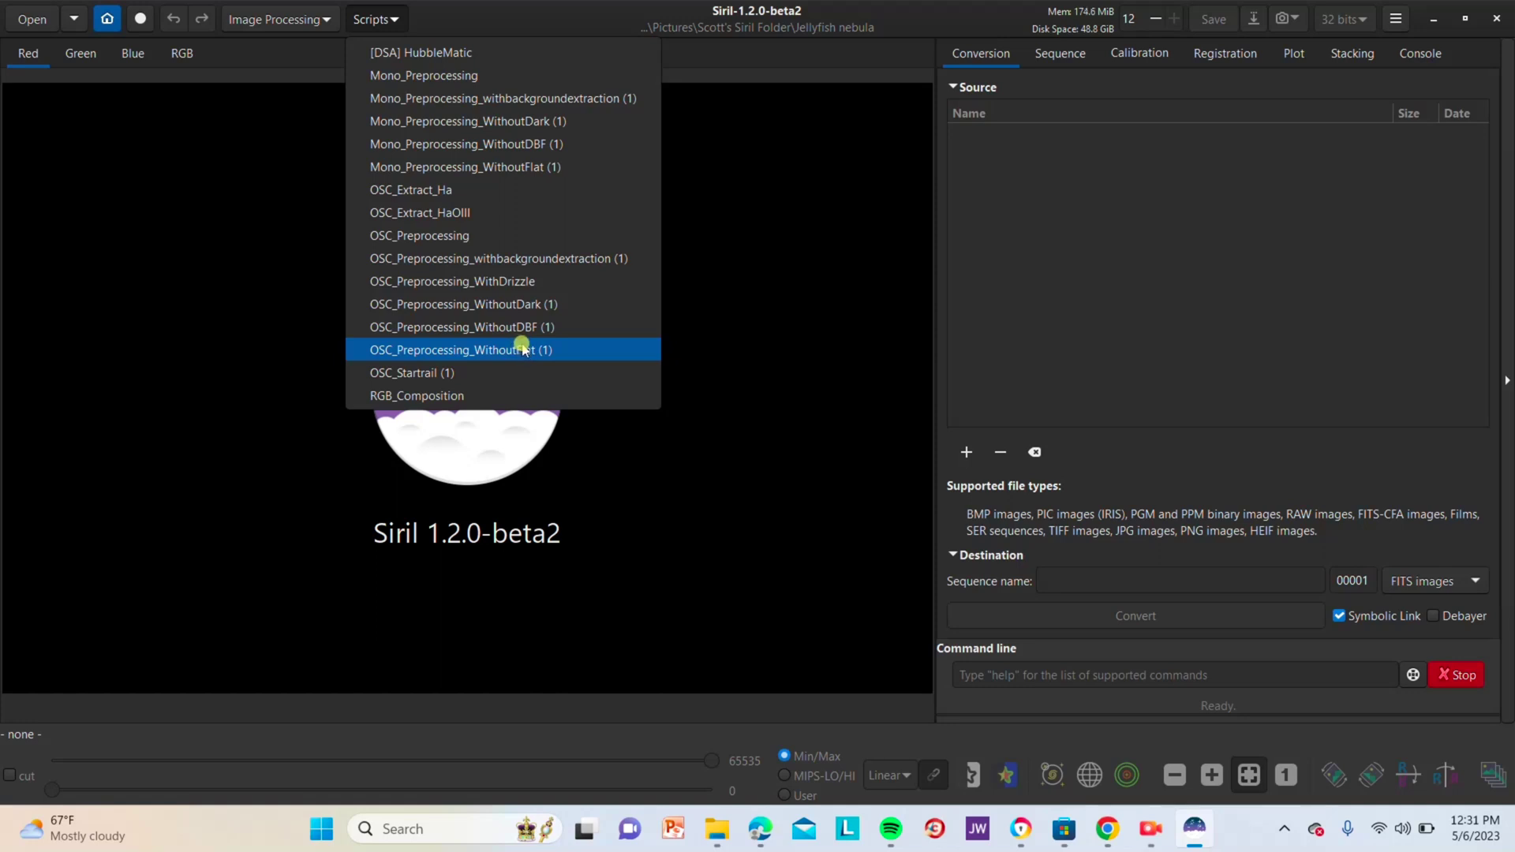
left_click(741, 322)
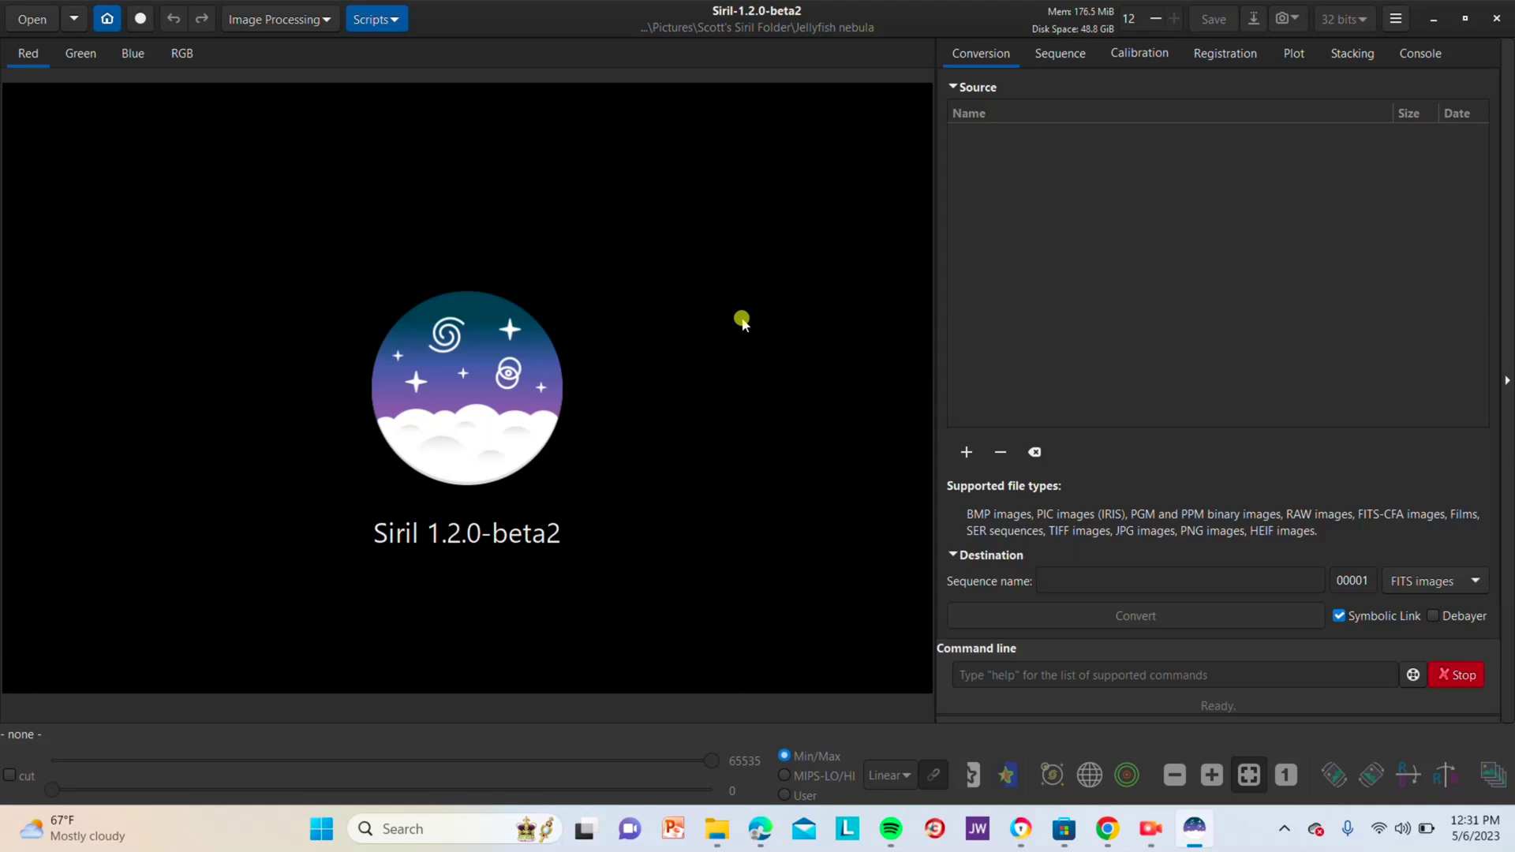
In FITS/SER Debayer preferences, keep header Bayer information enabled with GBRG pattern, then apply
left_click(1396, 22)
left_click(1369, 96)
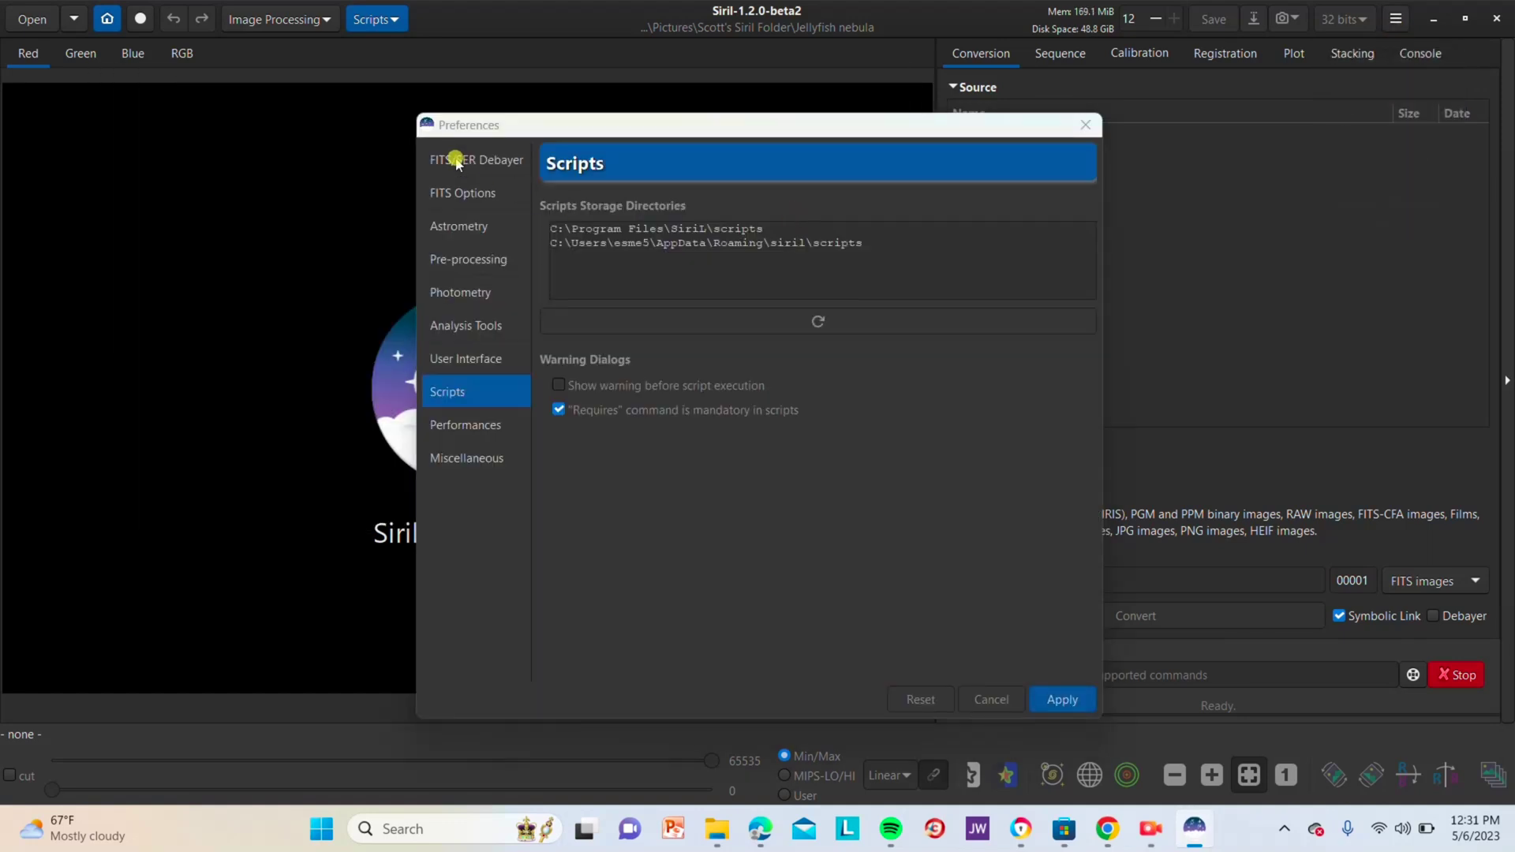
left_click(458, 161)
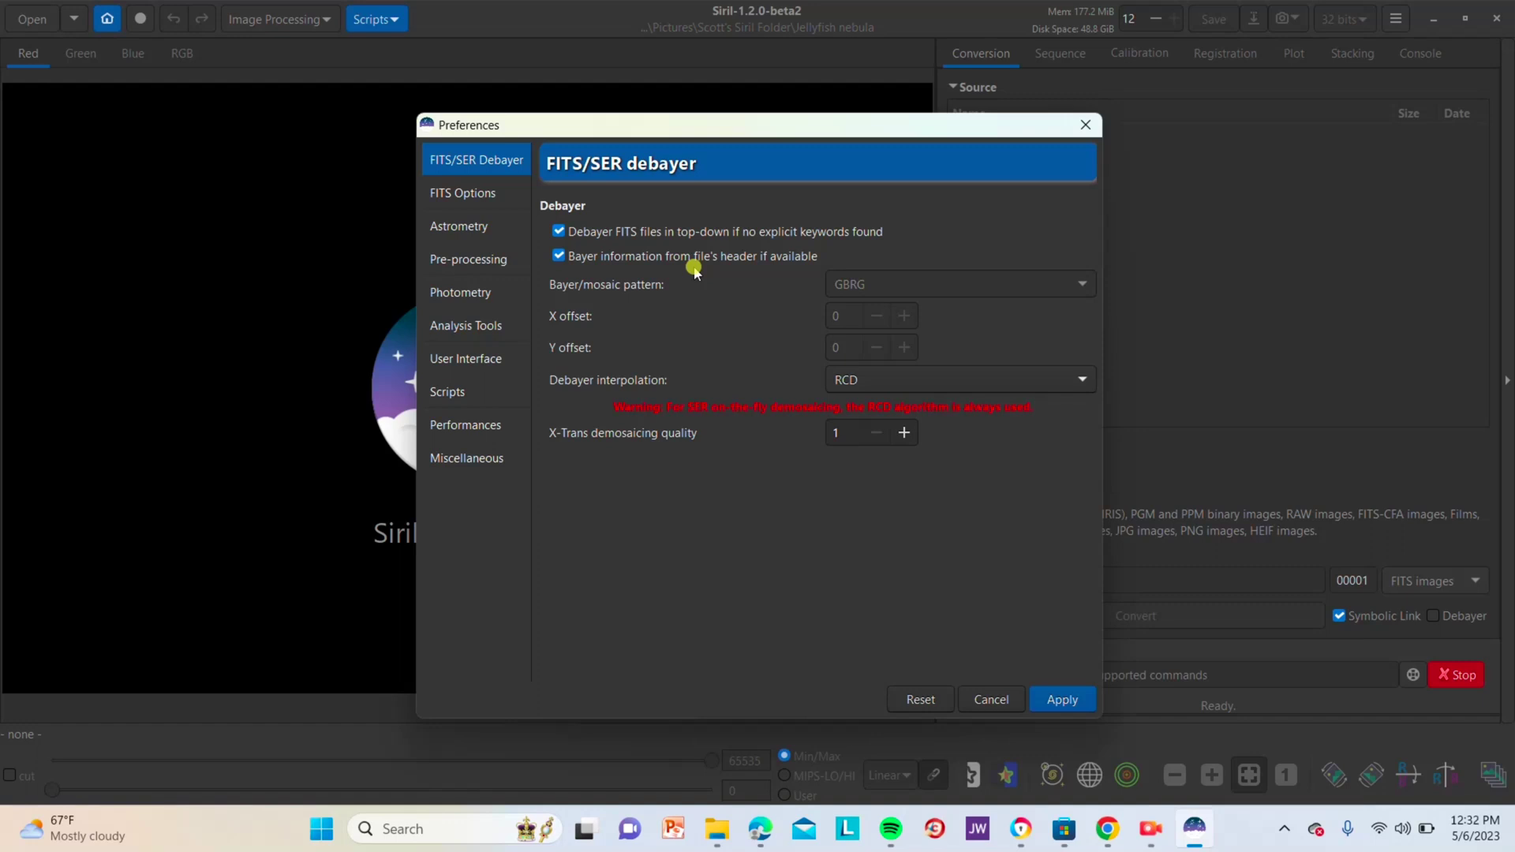
mouse_move(585, 268)
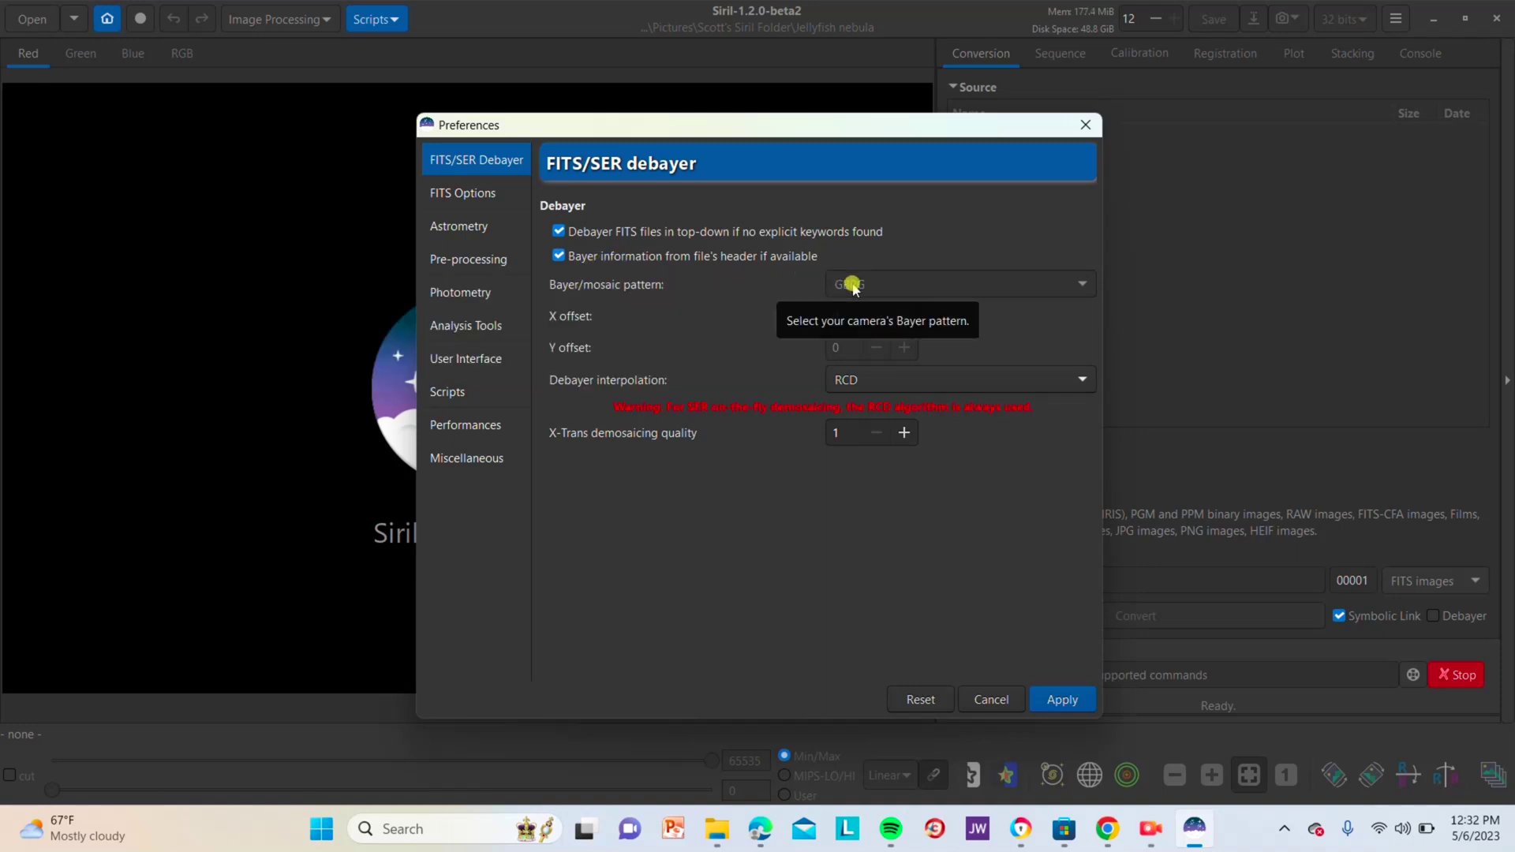
left_click(579, 264)
left_click(848, 290)
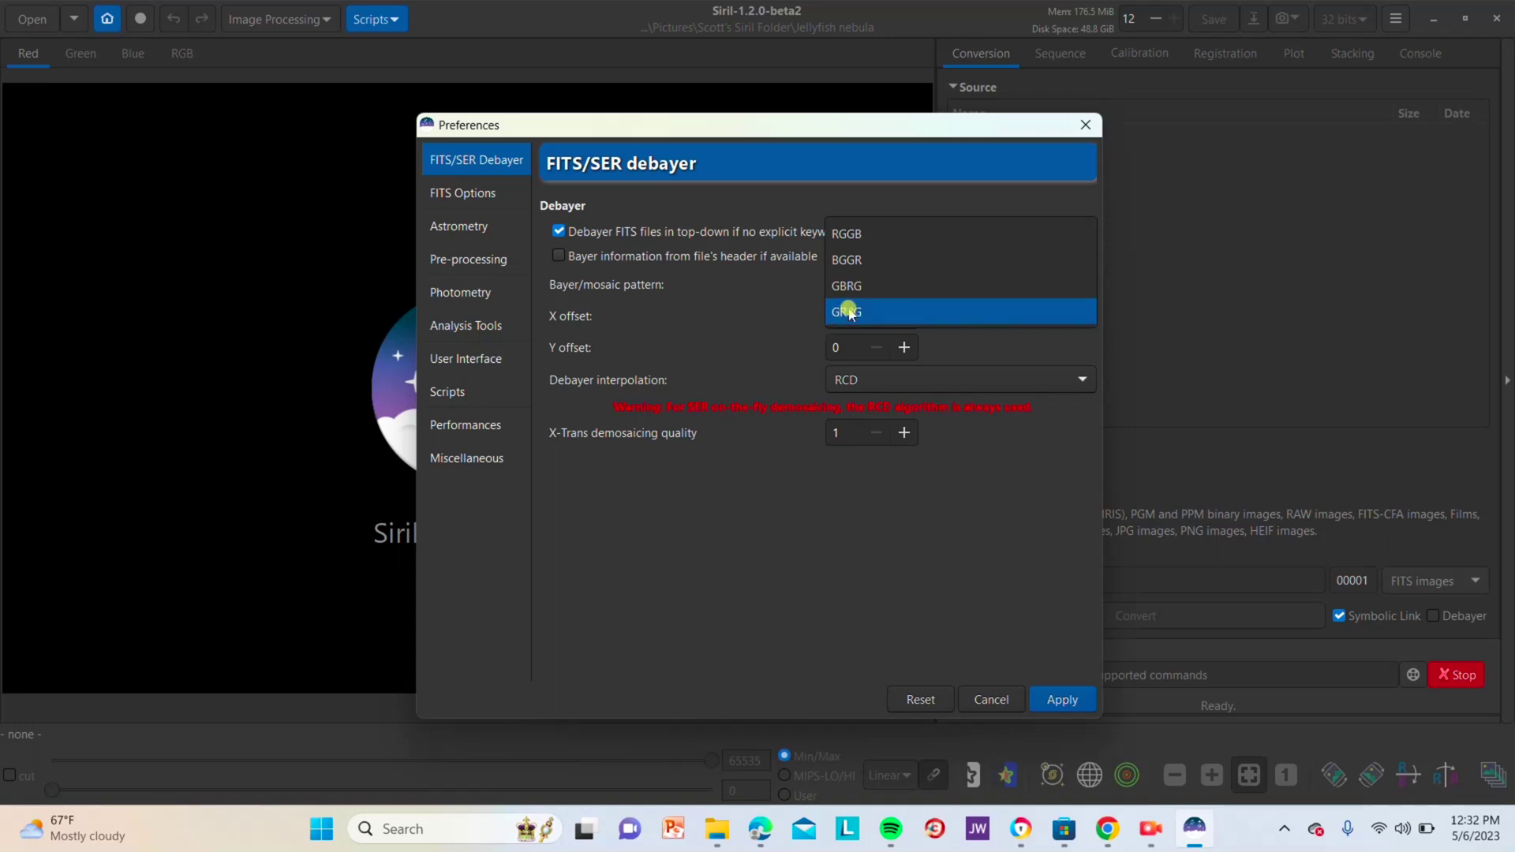
left_click(717, 277)
left_click(675, 257)
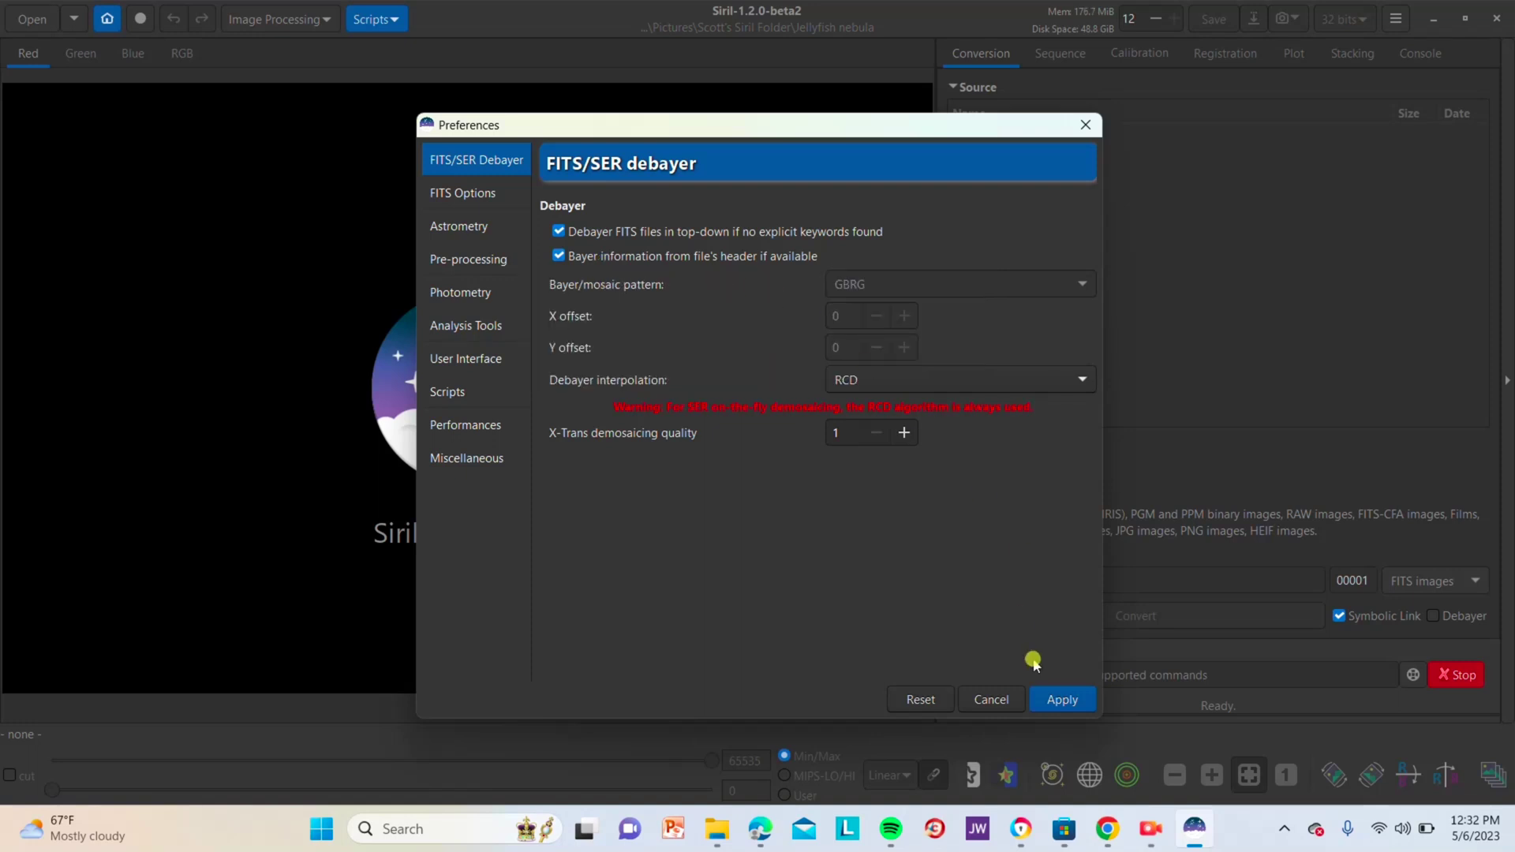
left_click(1038, 697)
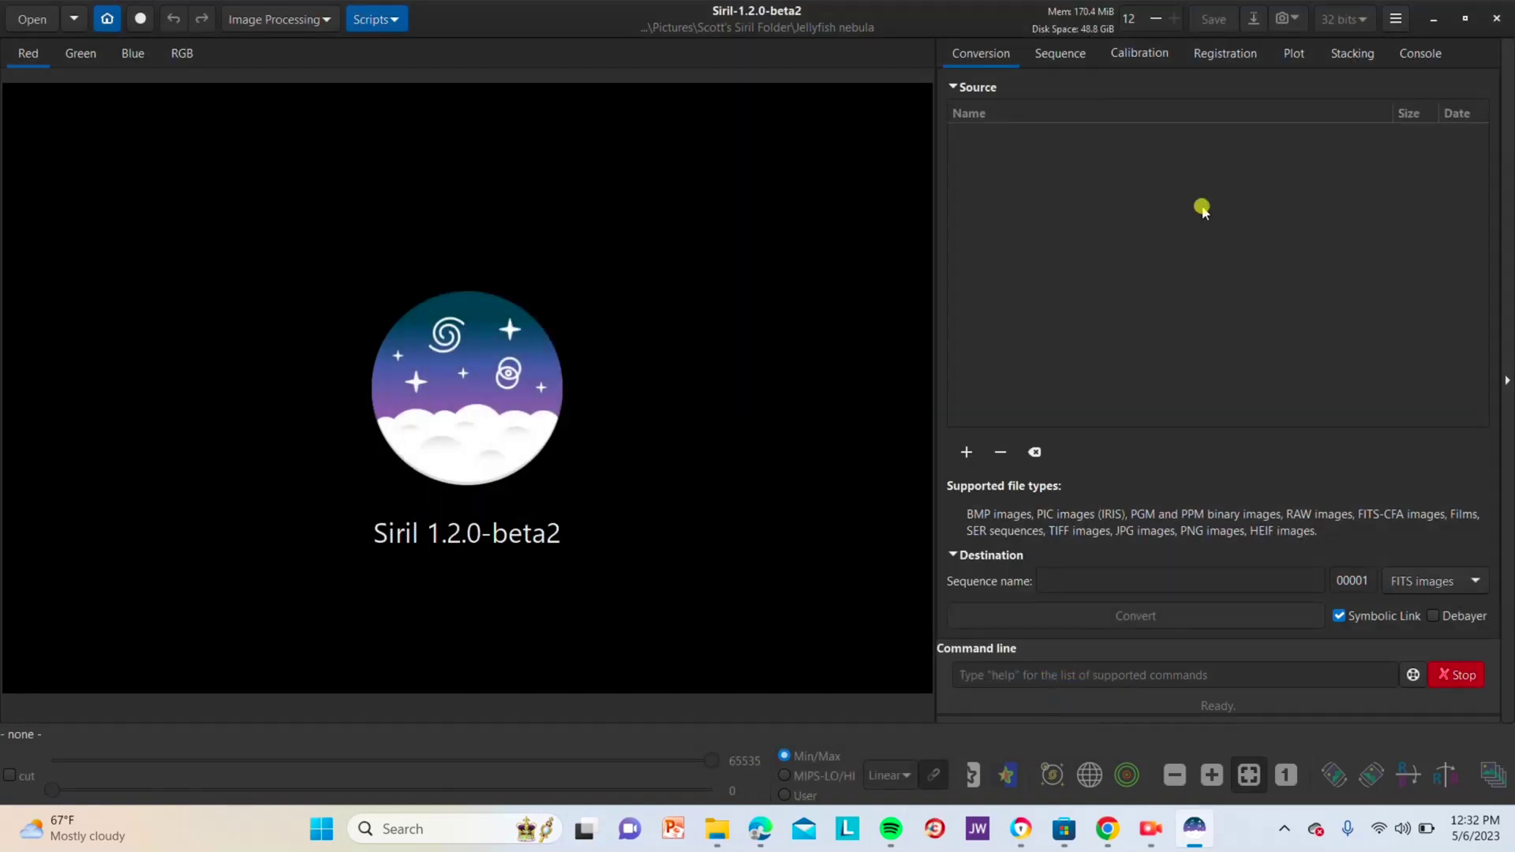
Create a new folder in Pictures, keeping the default name for now
left_click(718, 827)
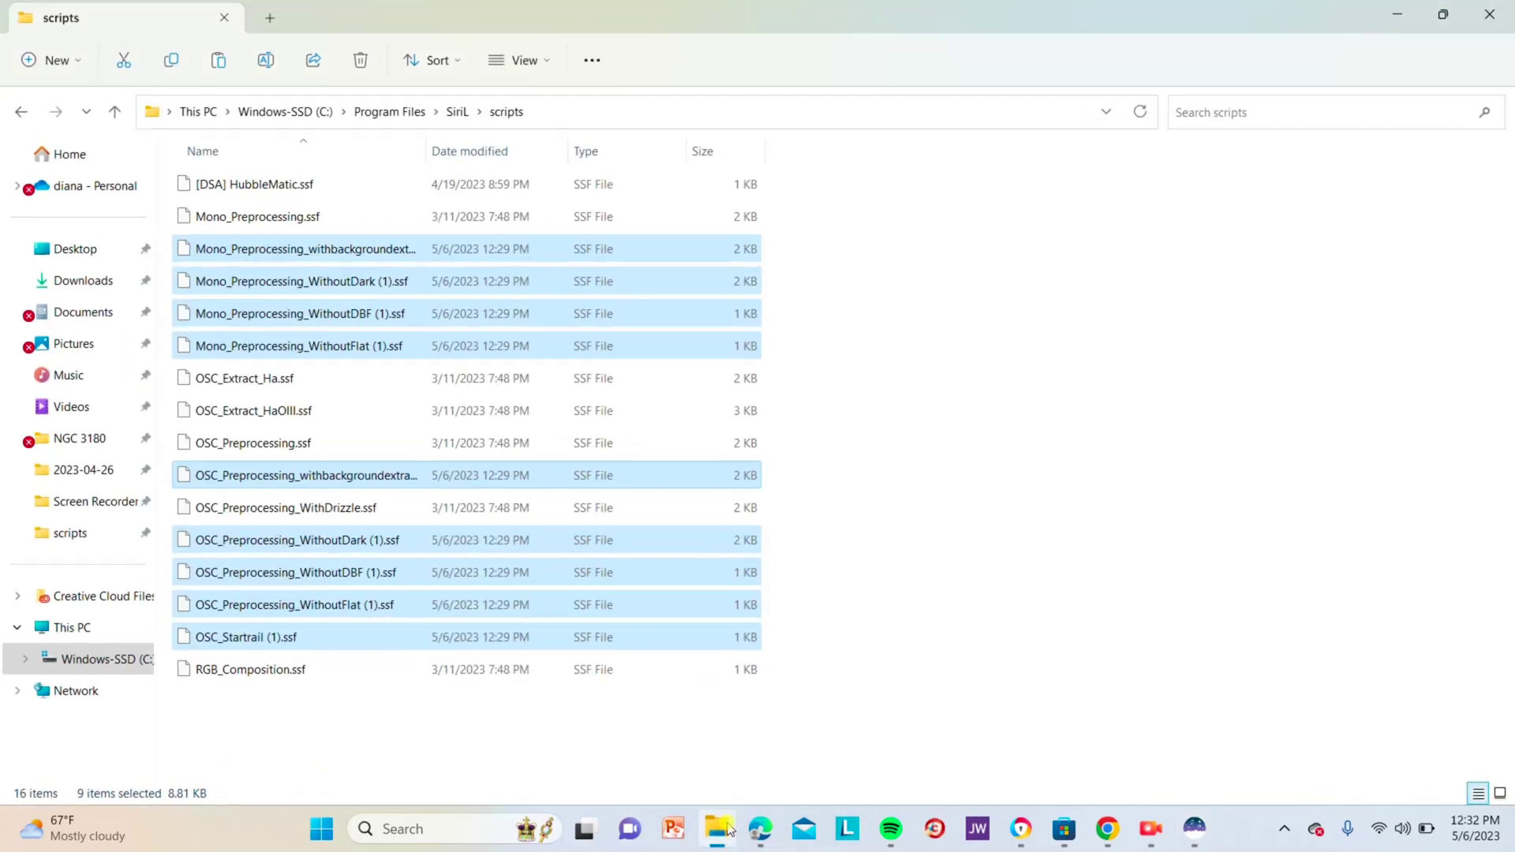
left_click(73, 348)
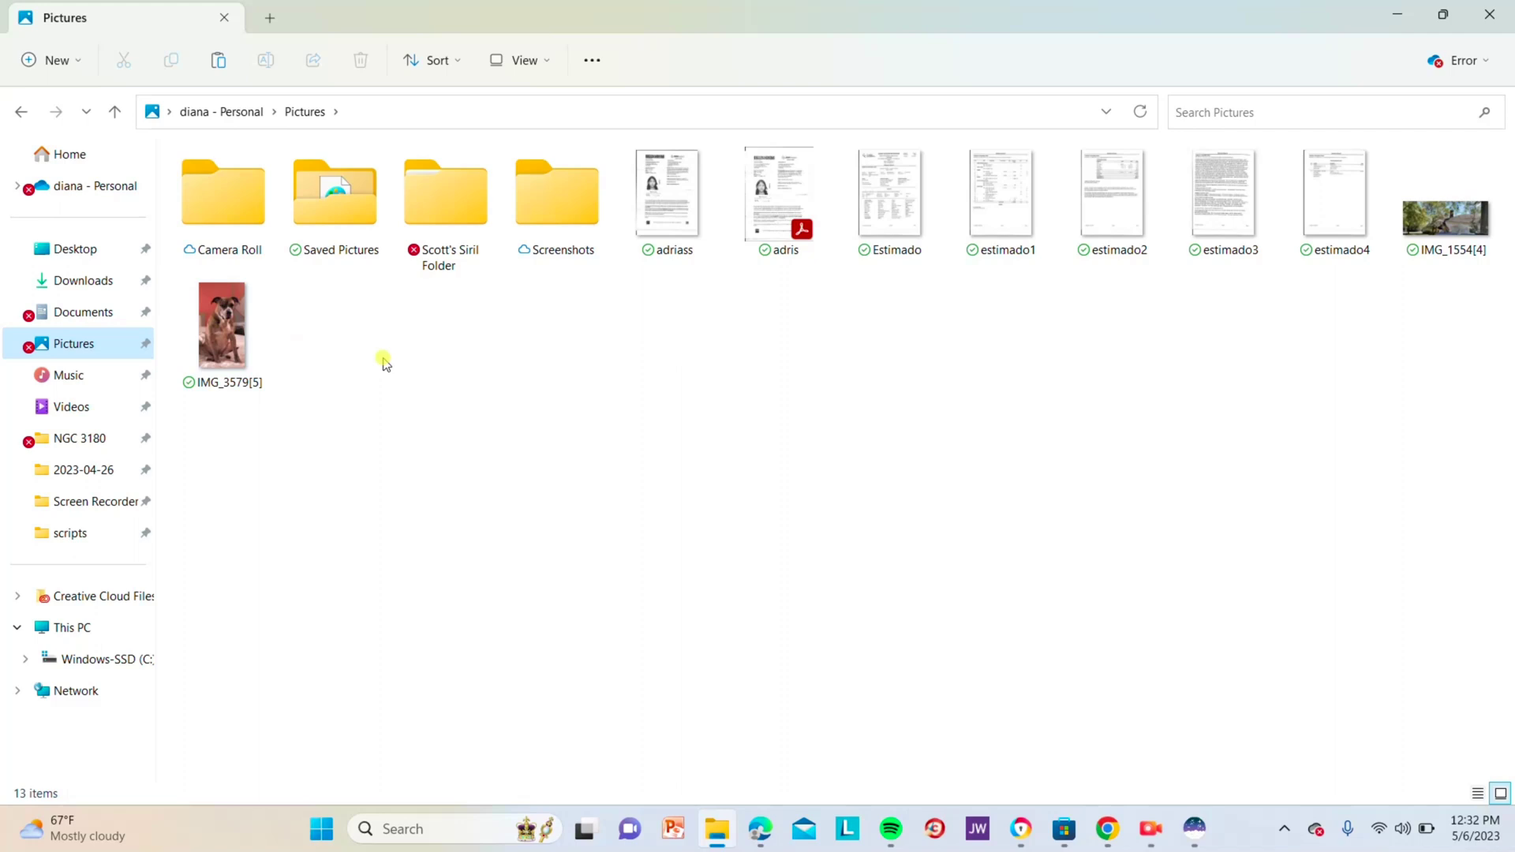
left_click(41, 62)
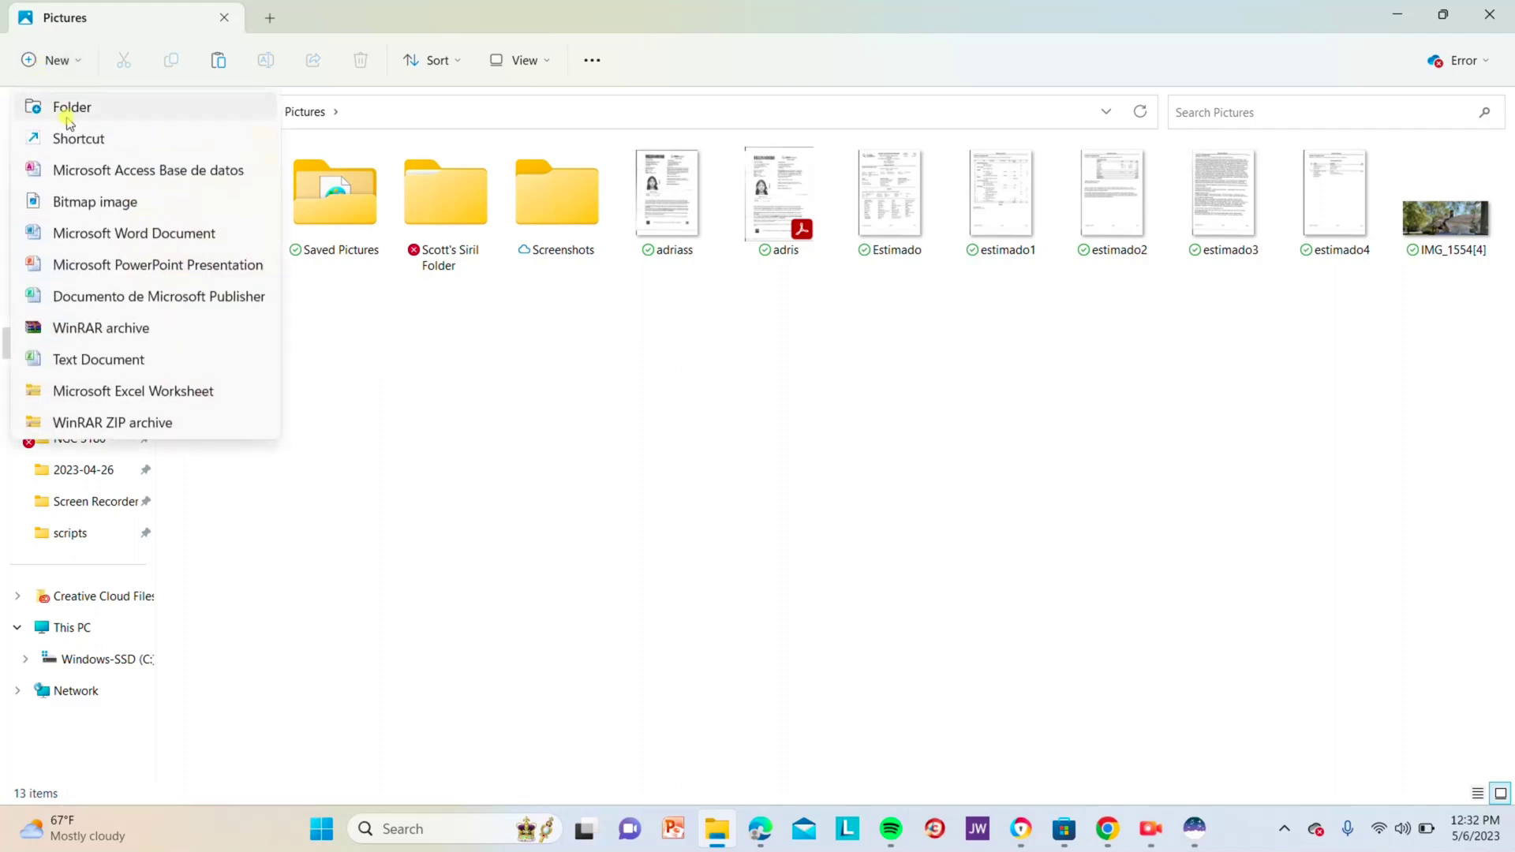
left_click(68, 110)
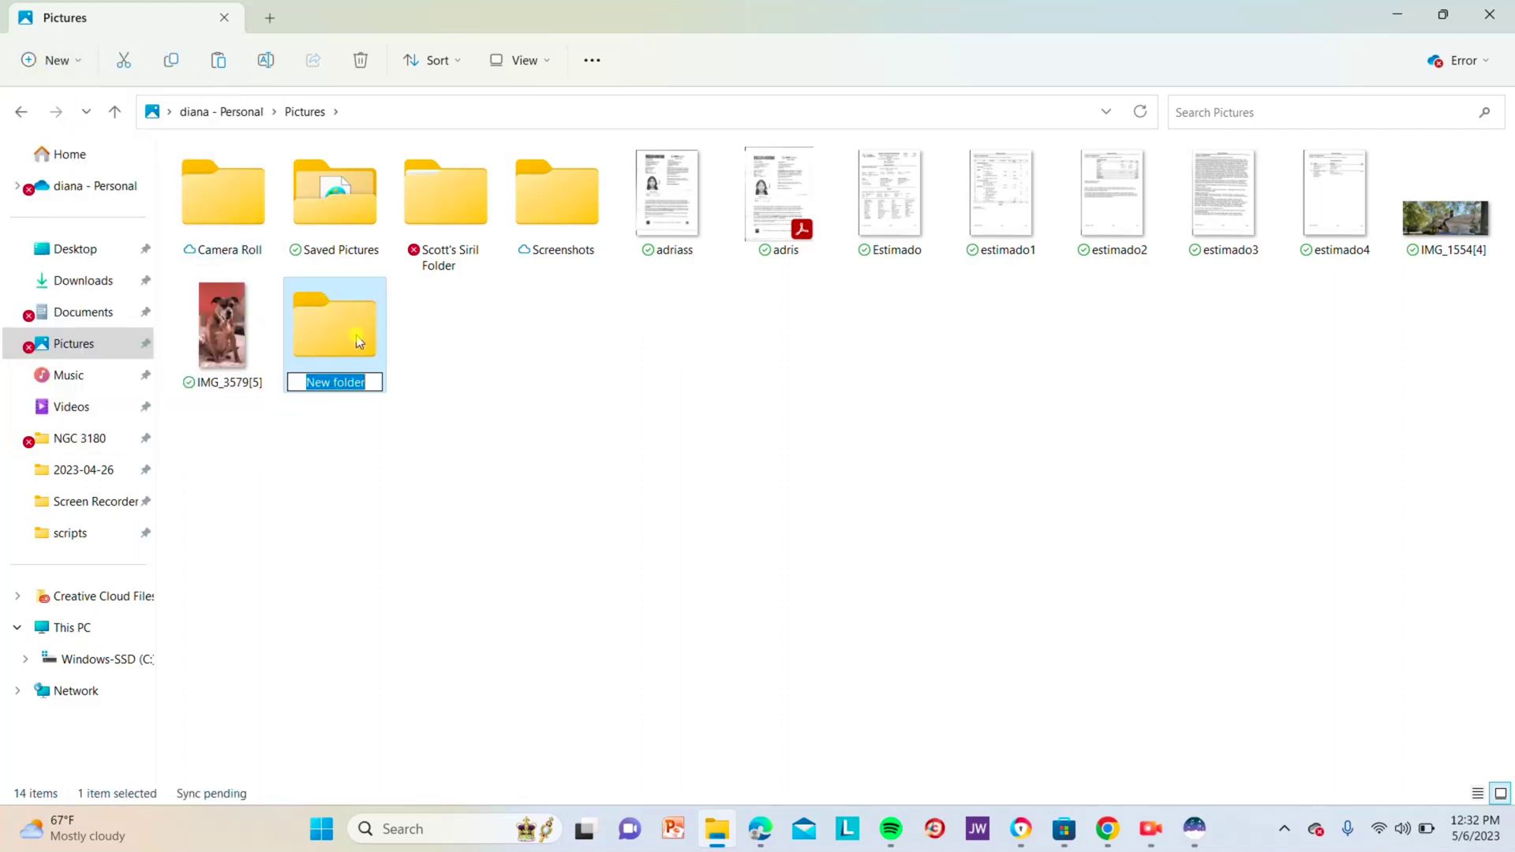
left_click(377, 351)
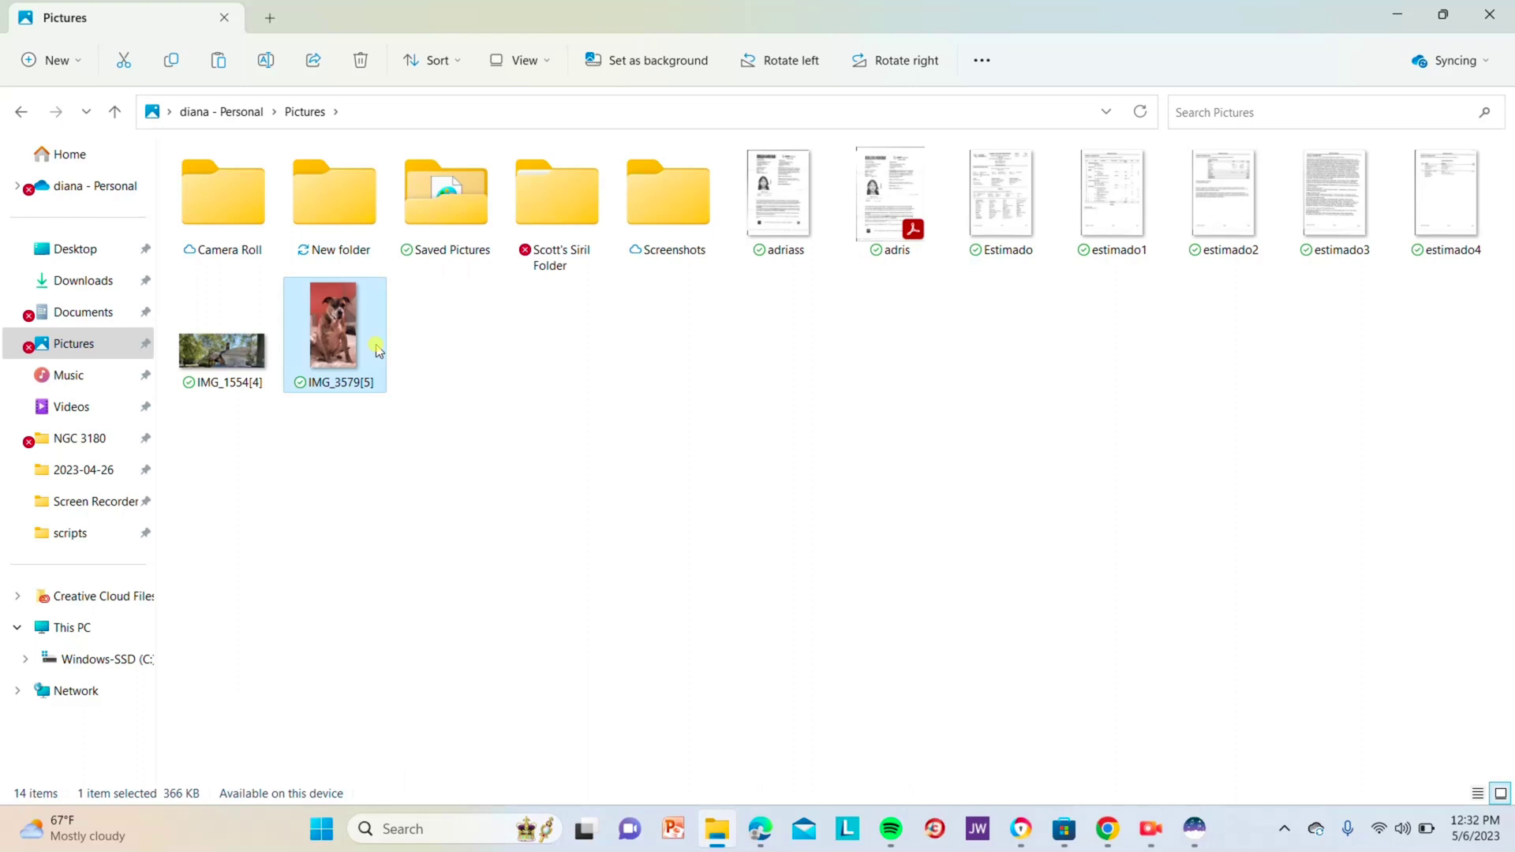
Rename the new folder to 'siril' and open it
left_click(302, 203)
right_click(302, 203)
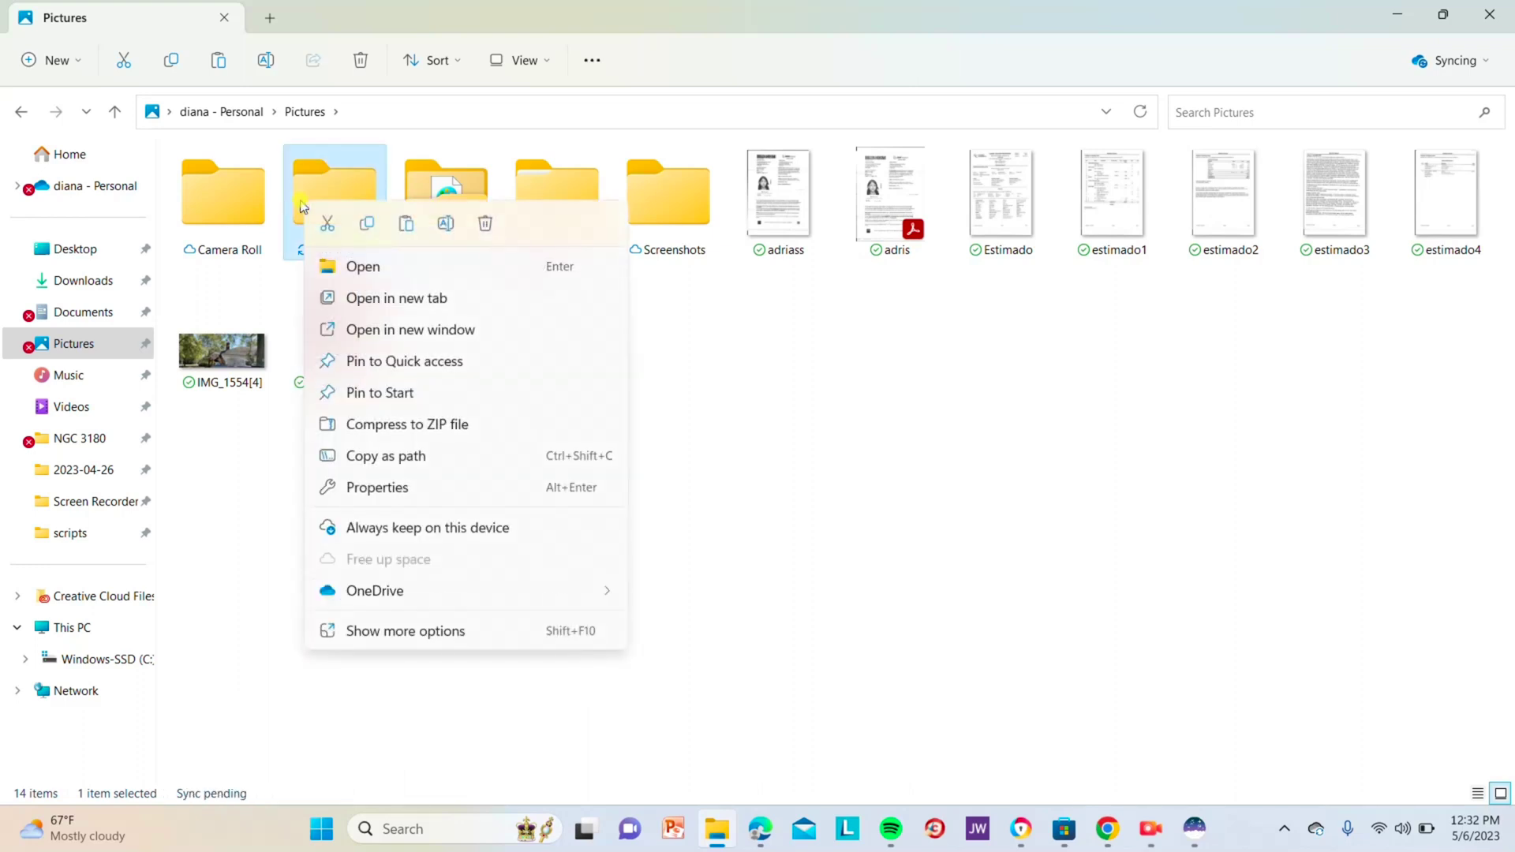
left_click(448, 224)
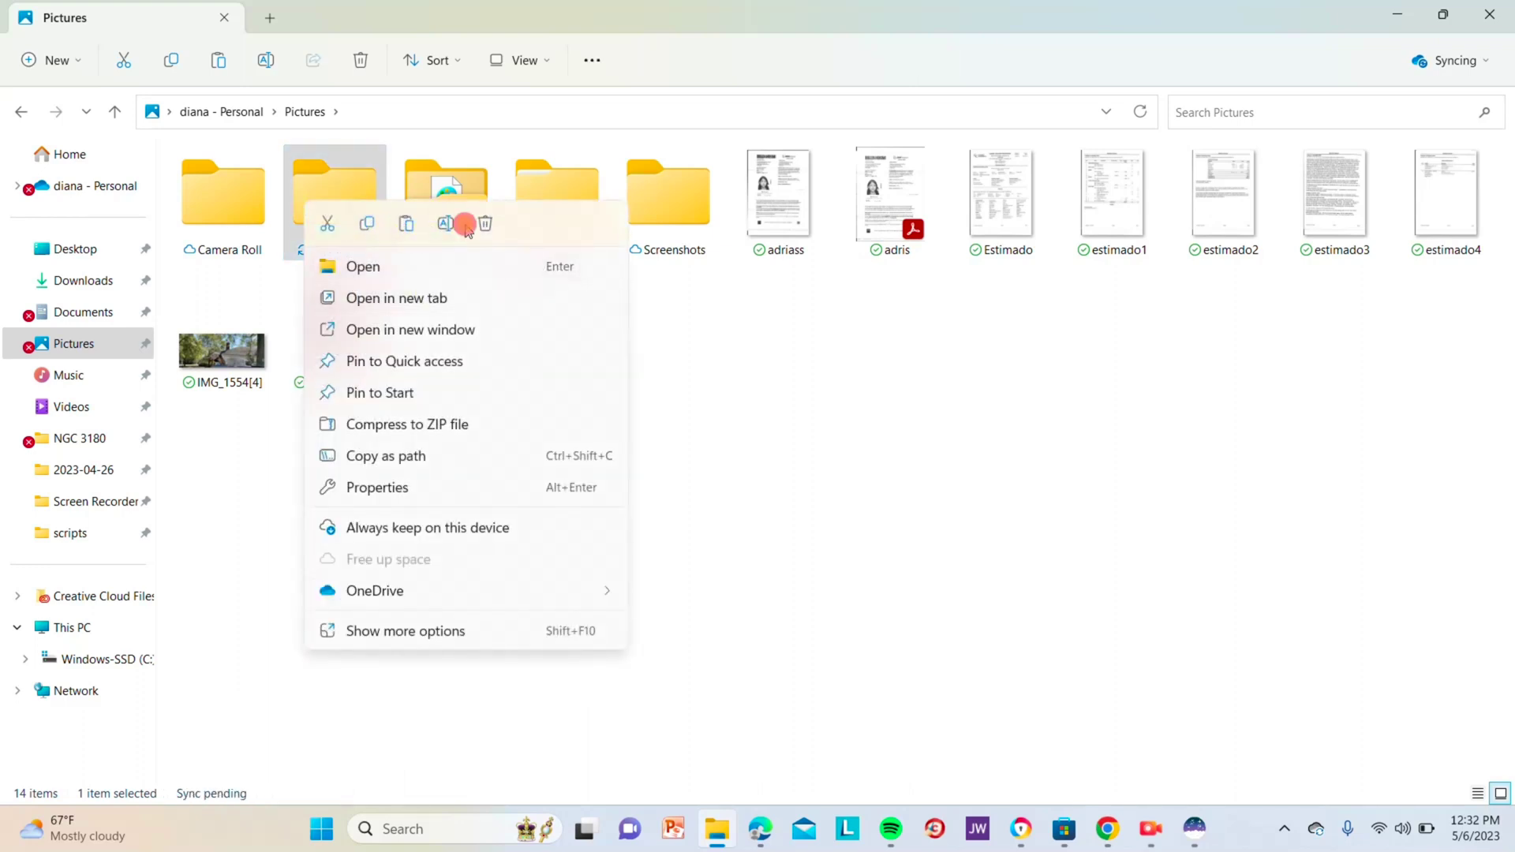
type("siri")
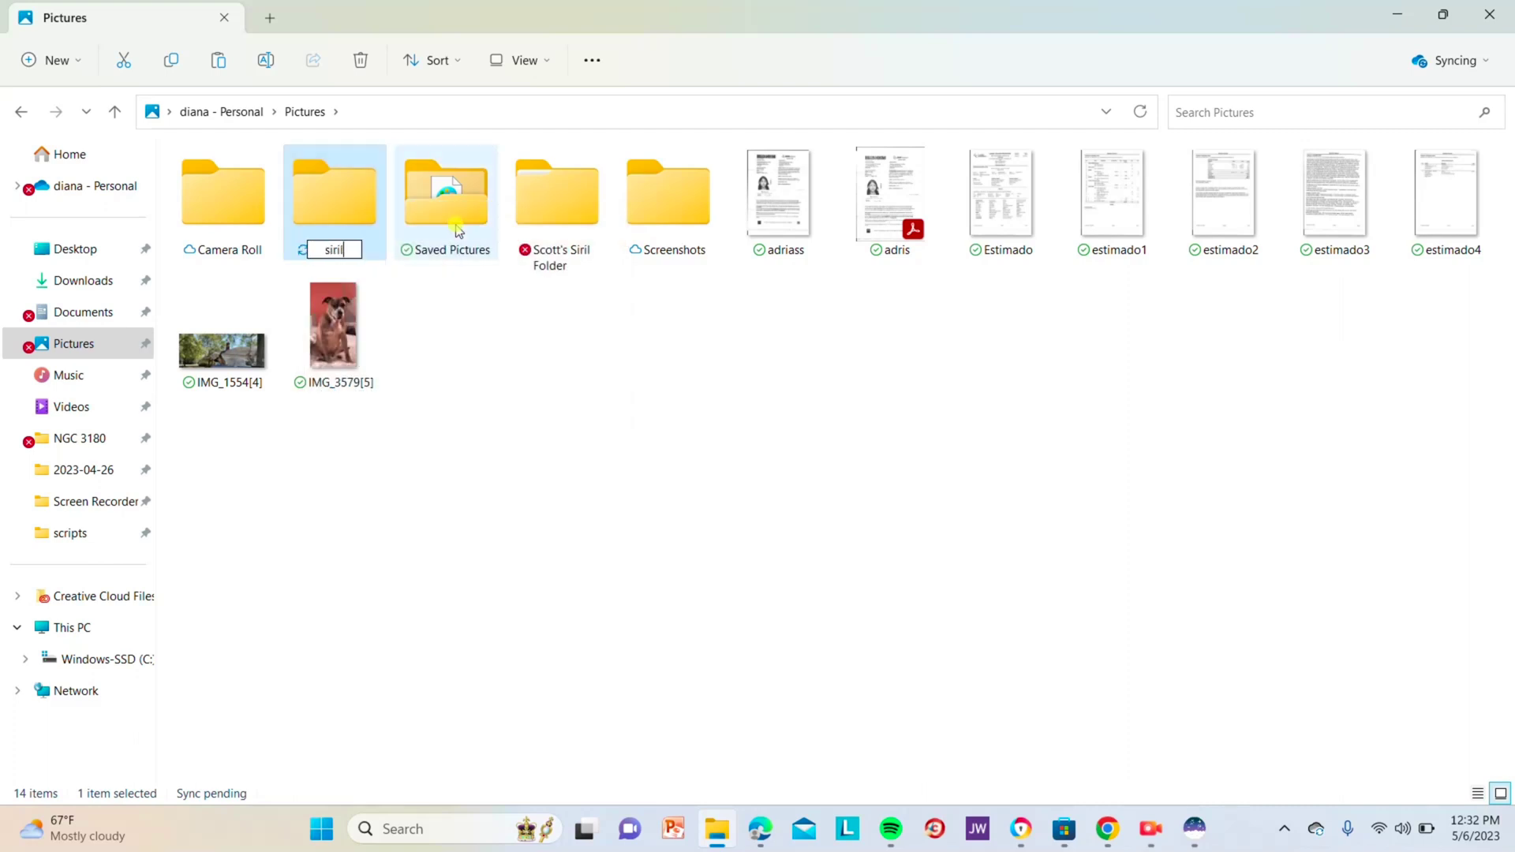
key("Return")
double_click(309, 221)
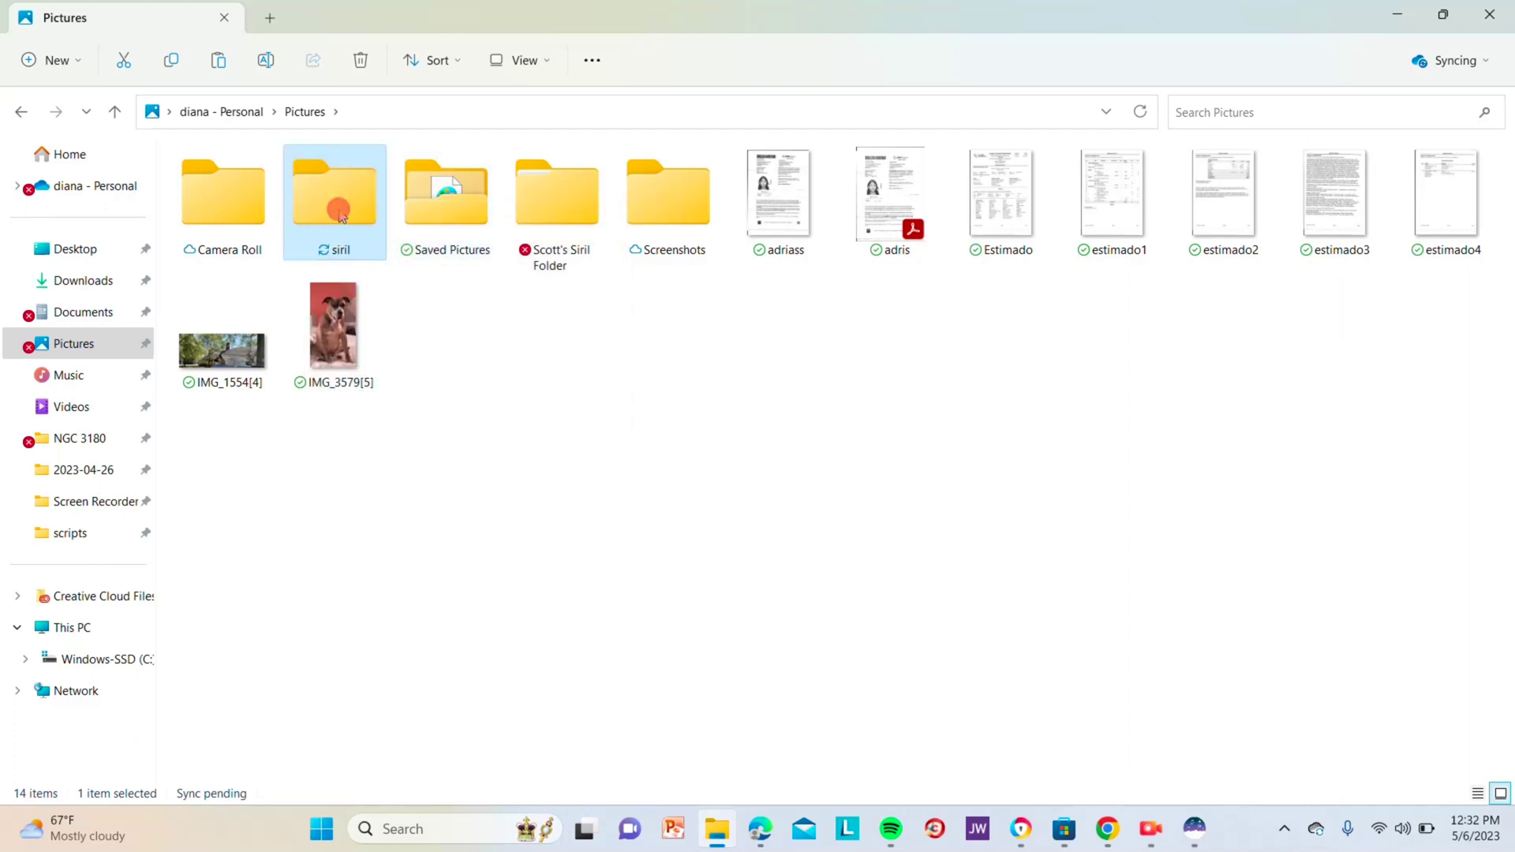
left_click(39, 61)
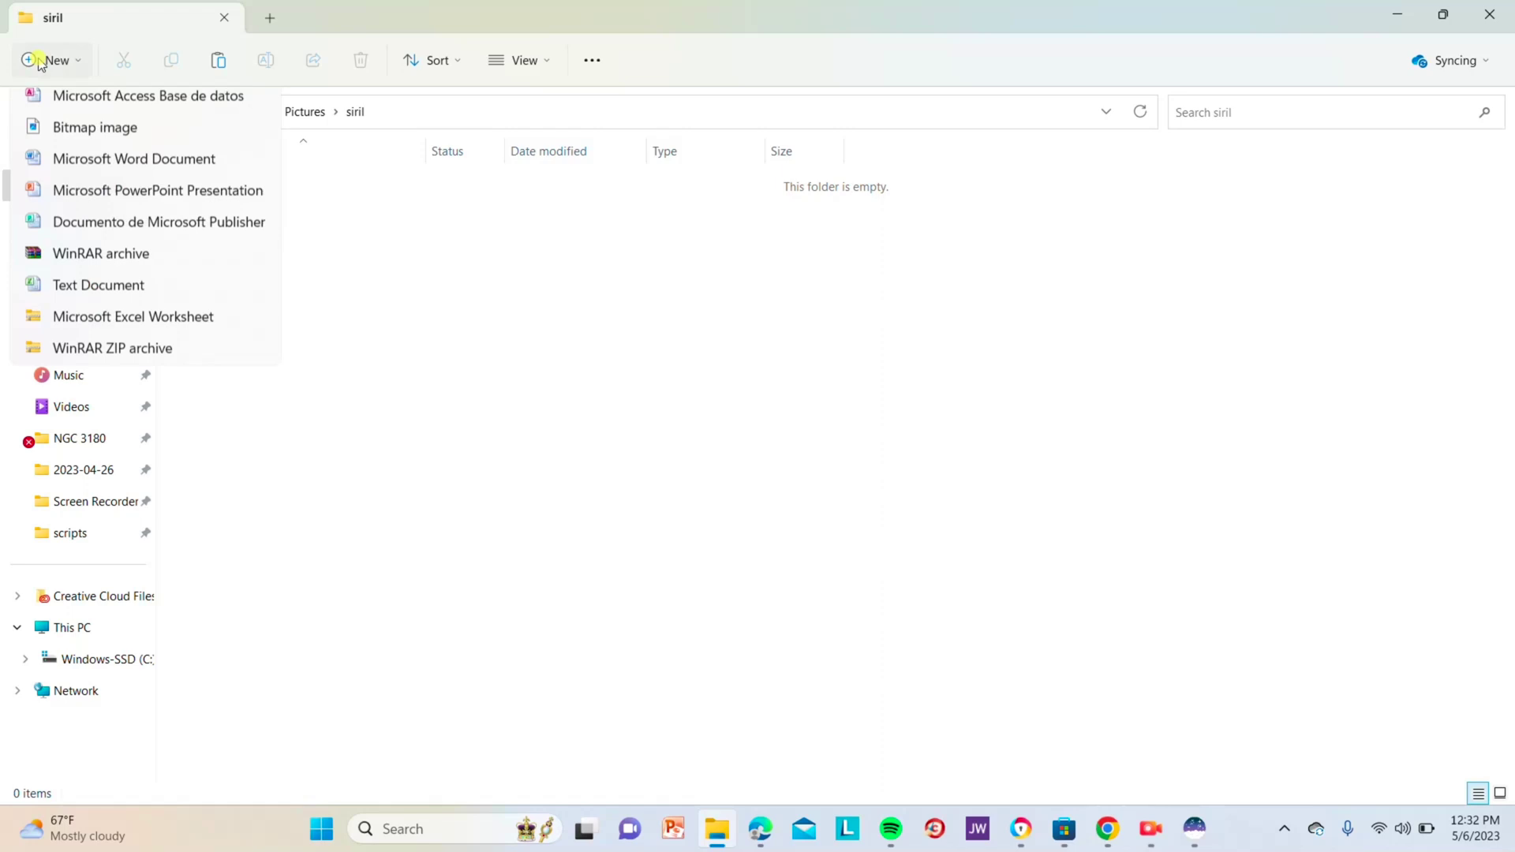
Create a folder named 'M101' inside siril and open it
left_click(64, 105)
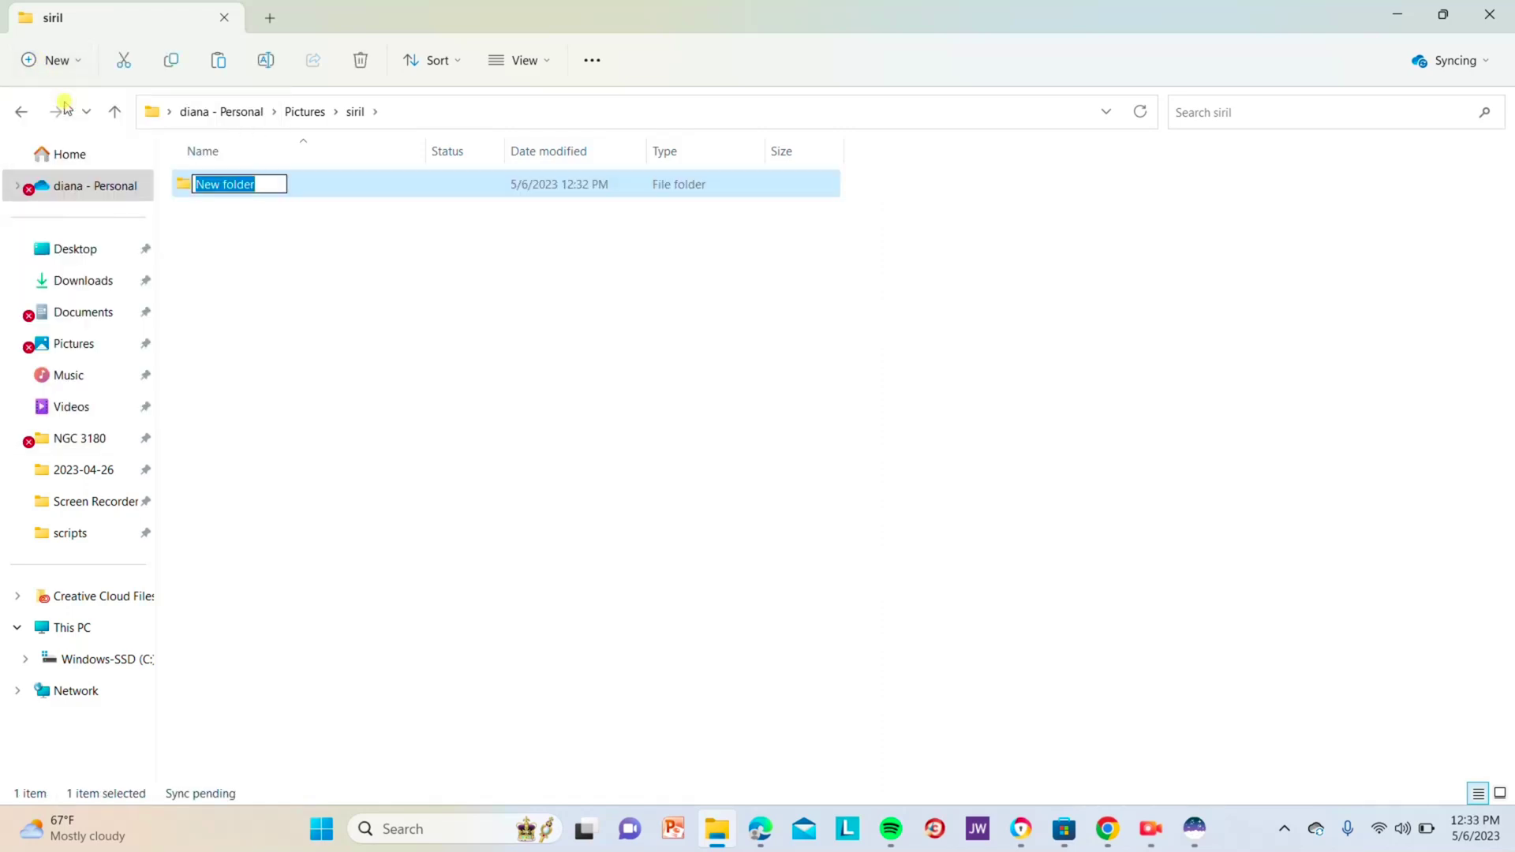
key("BackSpace")
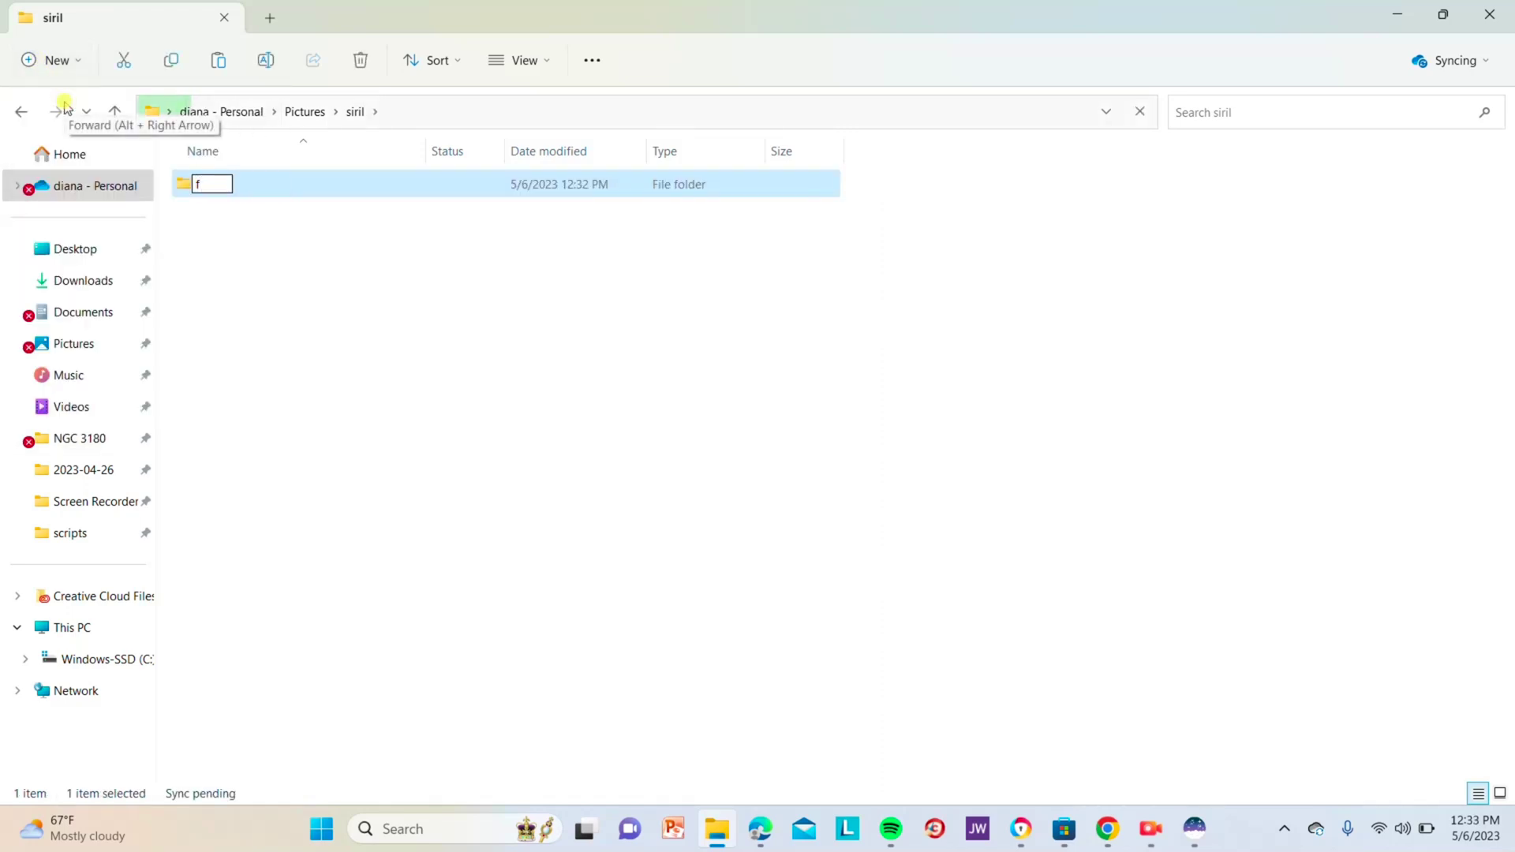
type("M101")
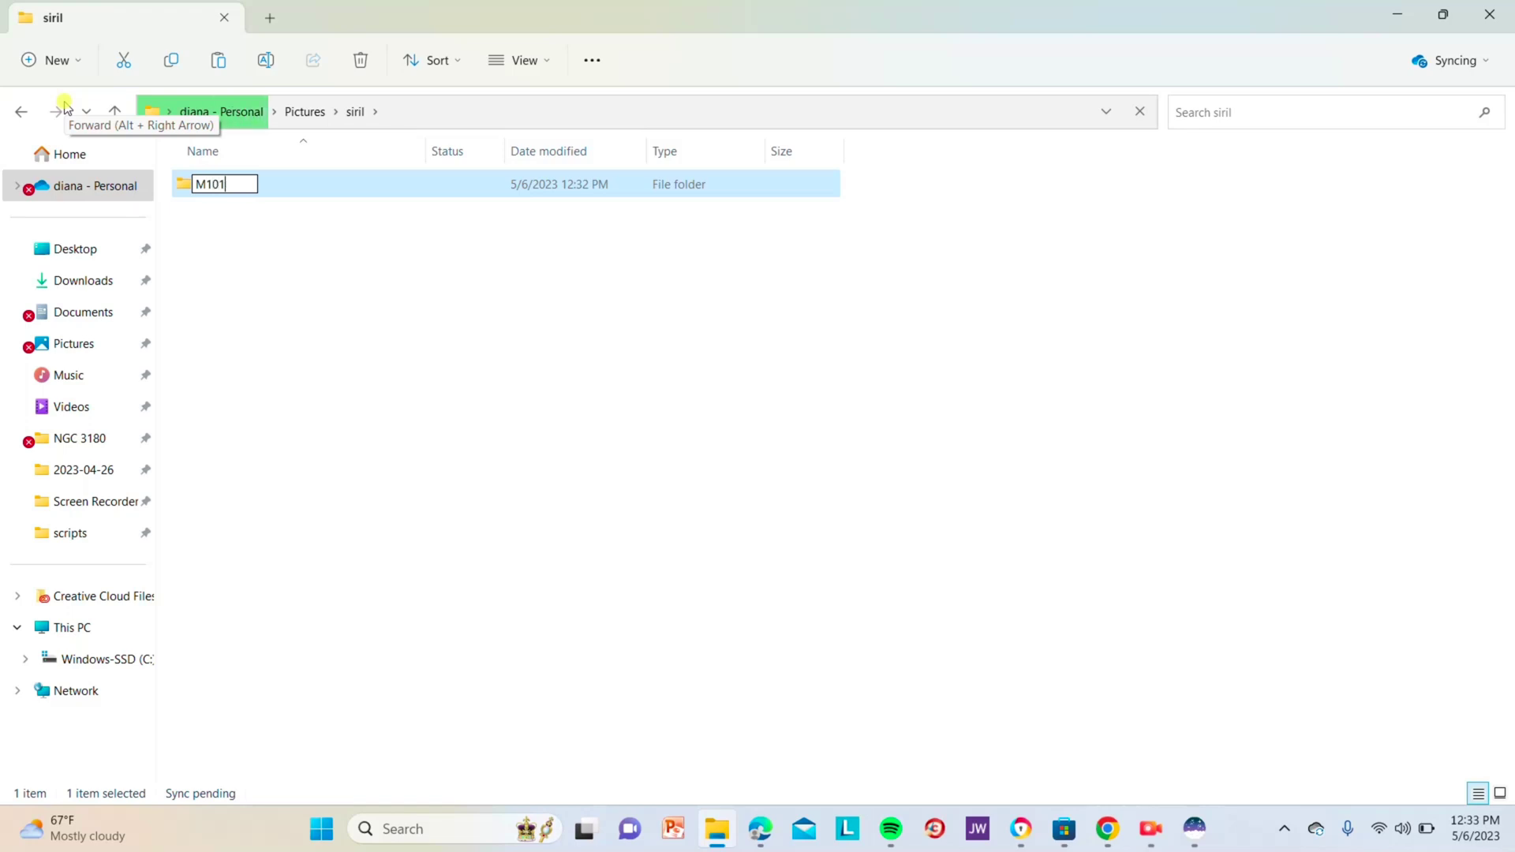
key("Return")
left_click(222, 185)
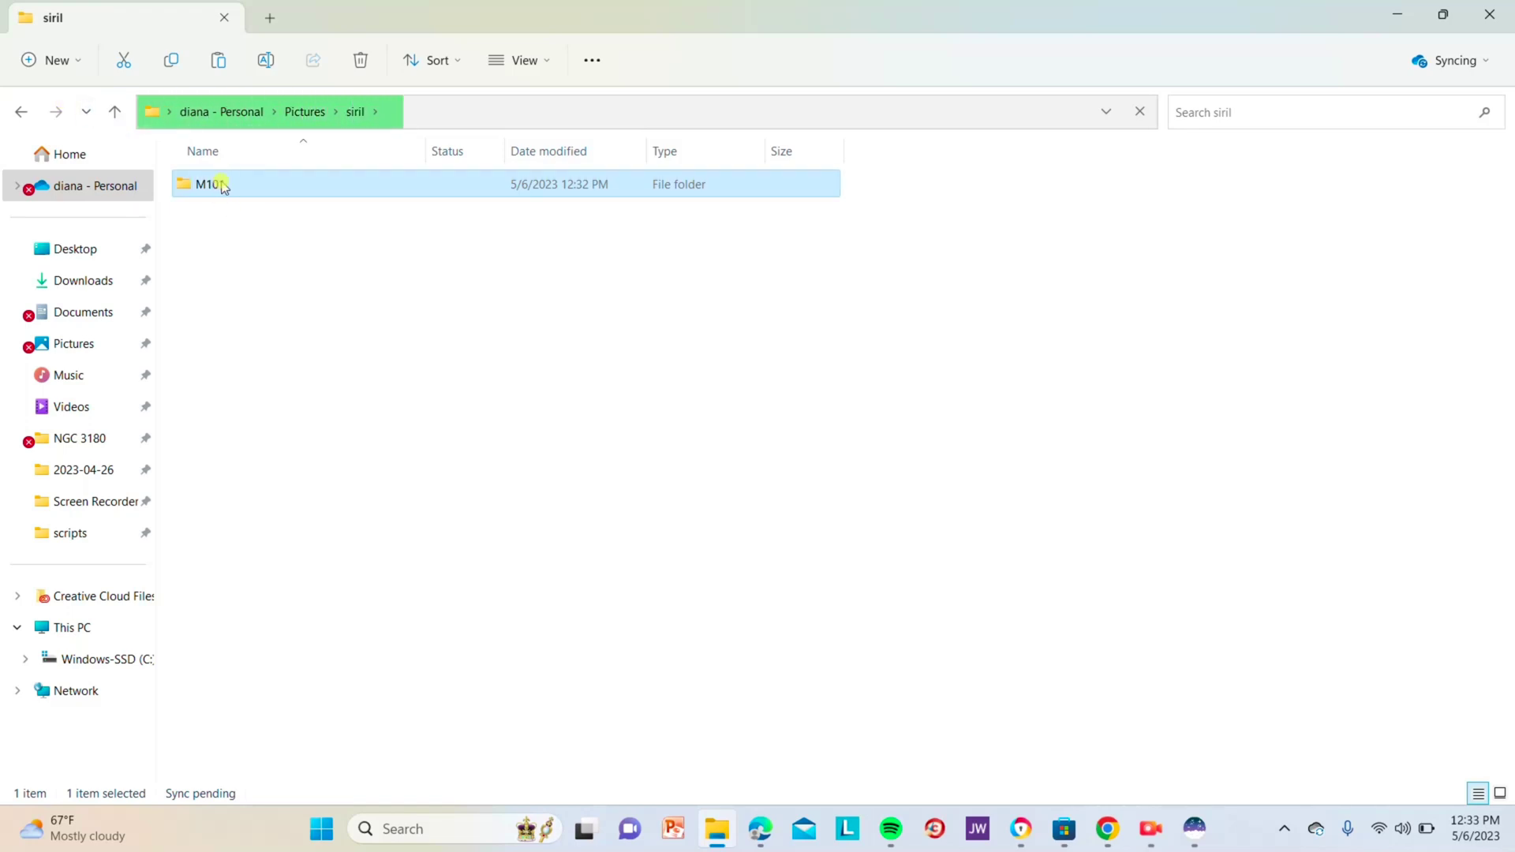
double_click(222, 185)
Add a 'lights' subfolder to M101, correcting the misspelled 'lighs' name
left_click(40, 63)
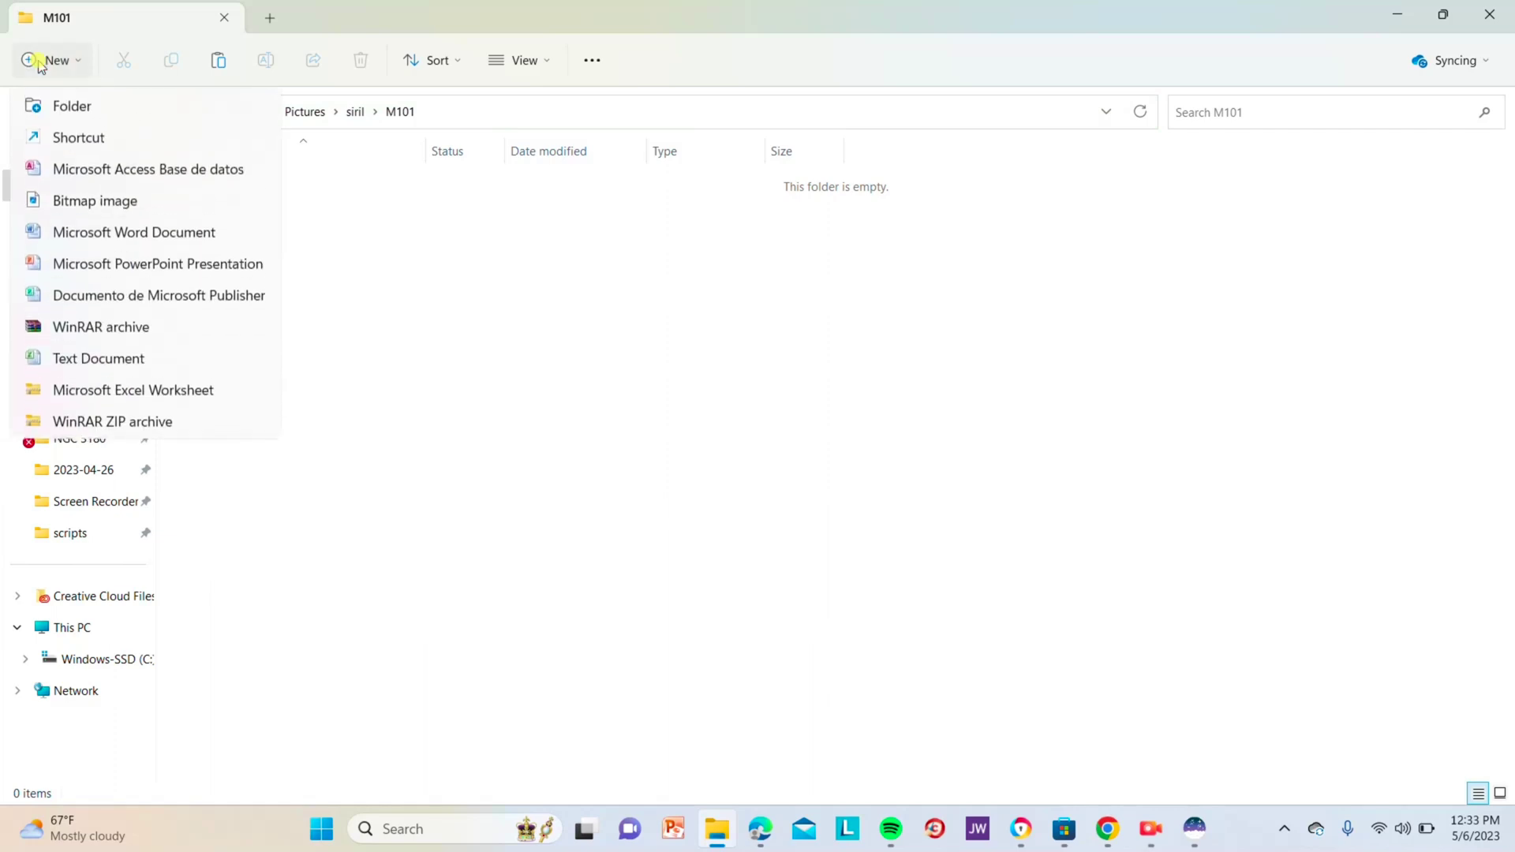
left_click(51, 106)
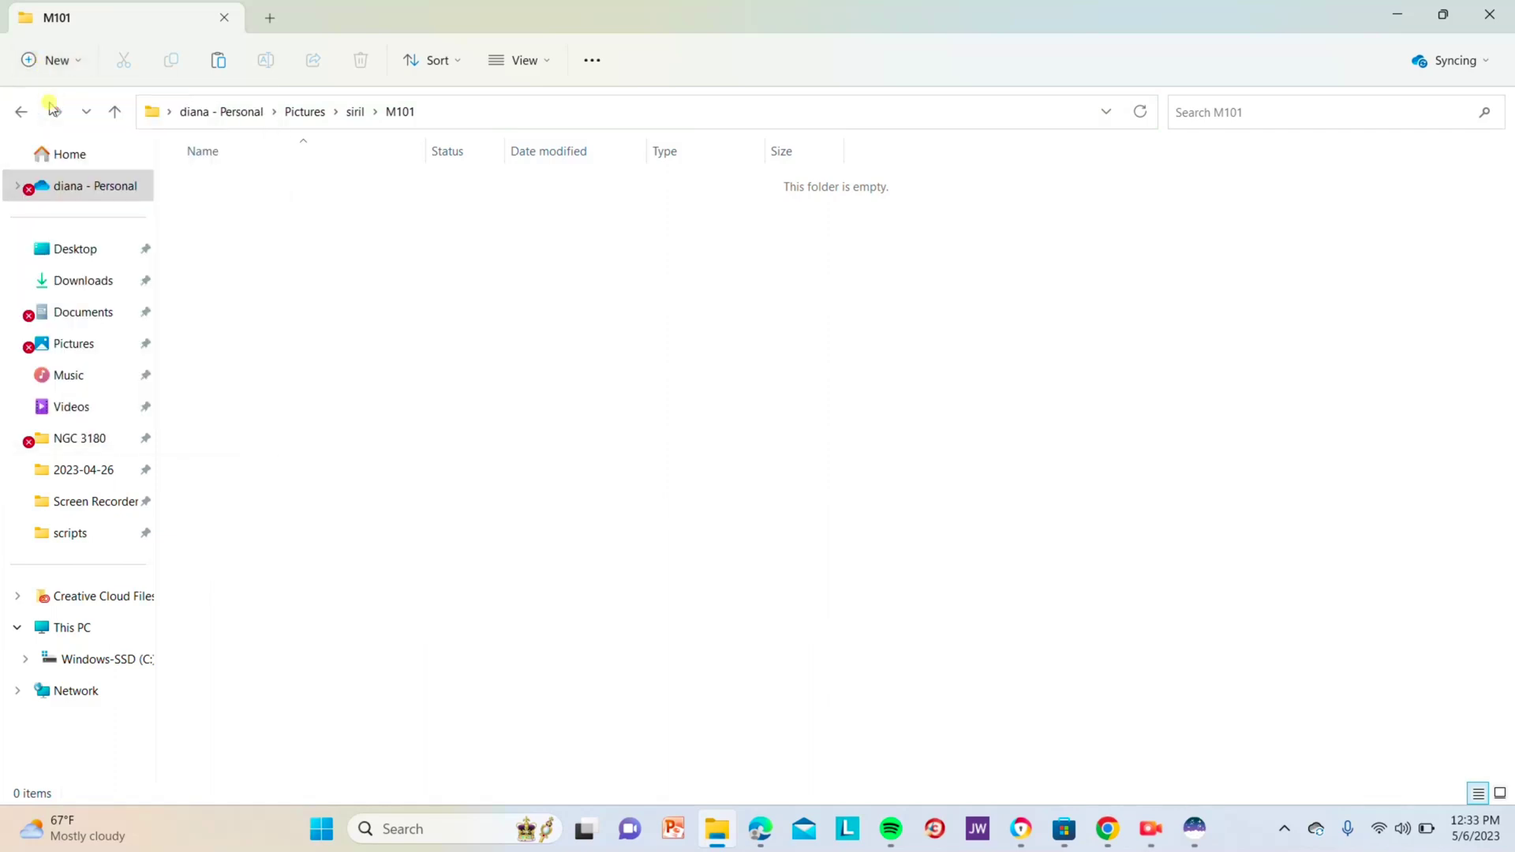
type("lighs")
key("Return")
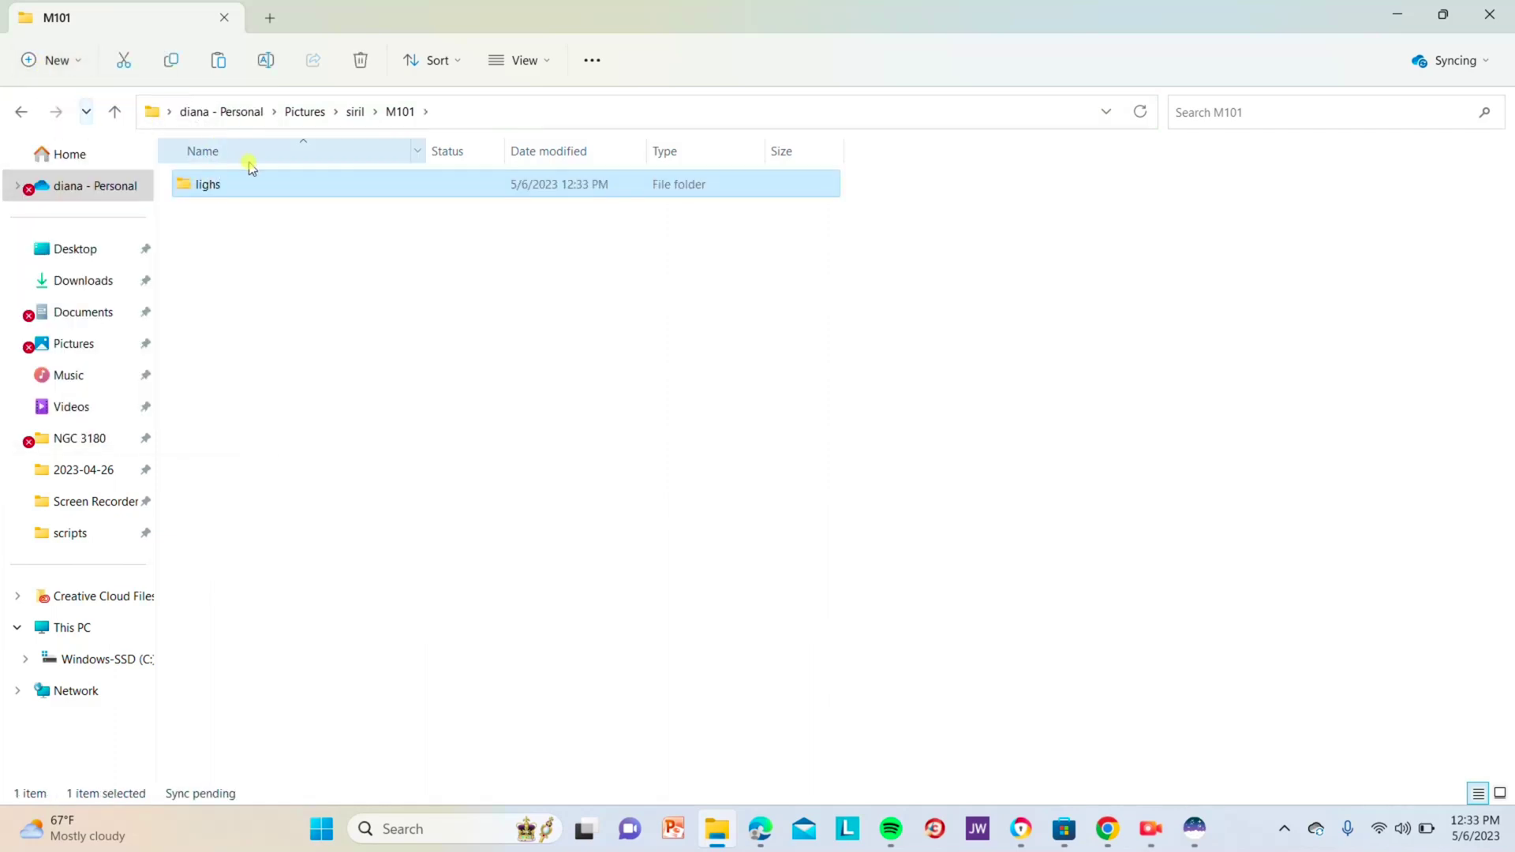
left_click(265, 61)
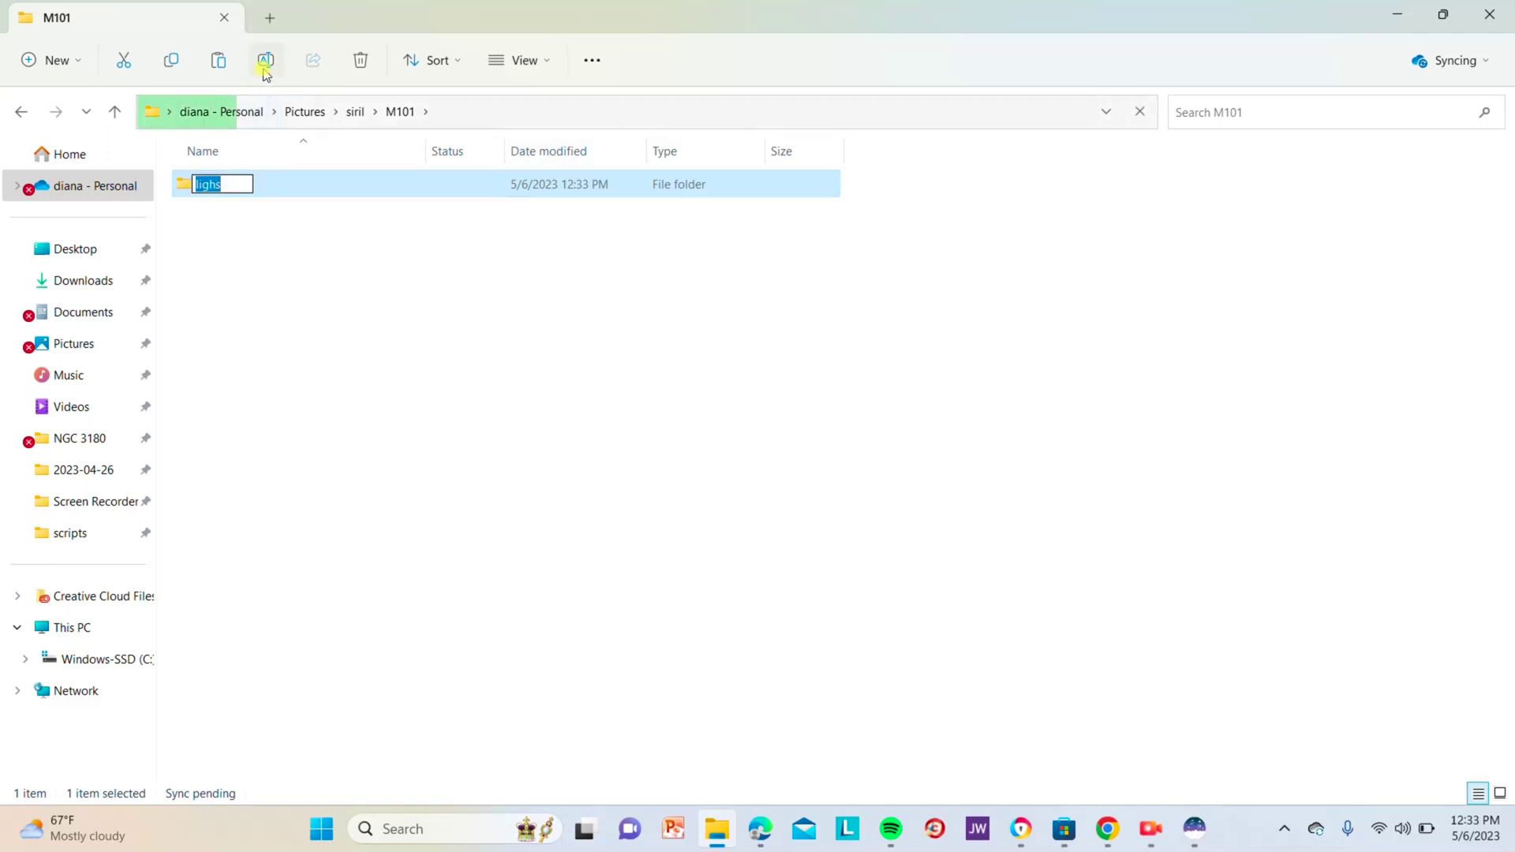
type("lights")
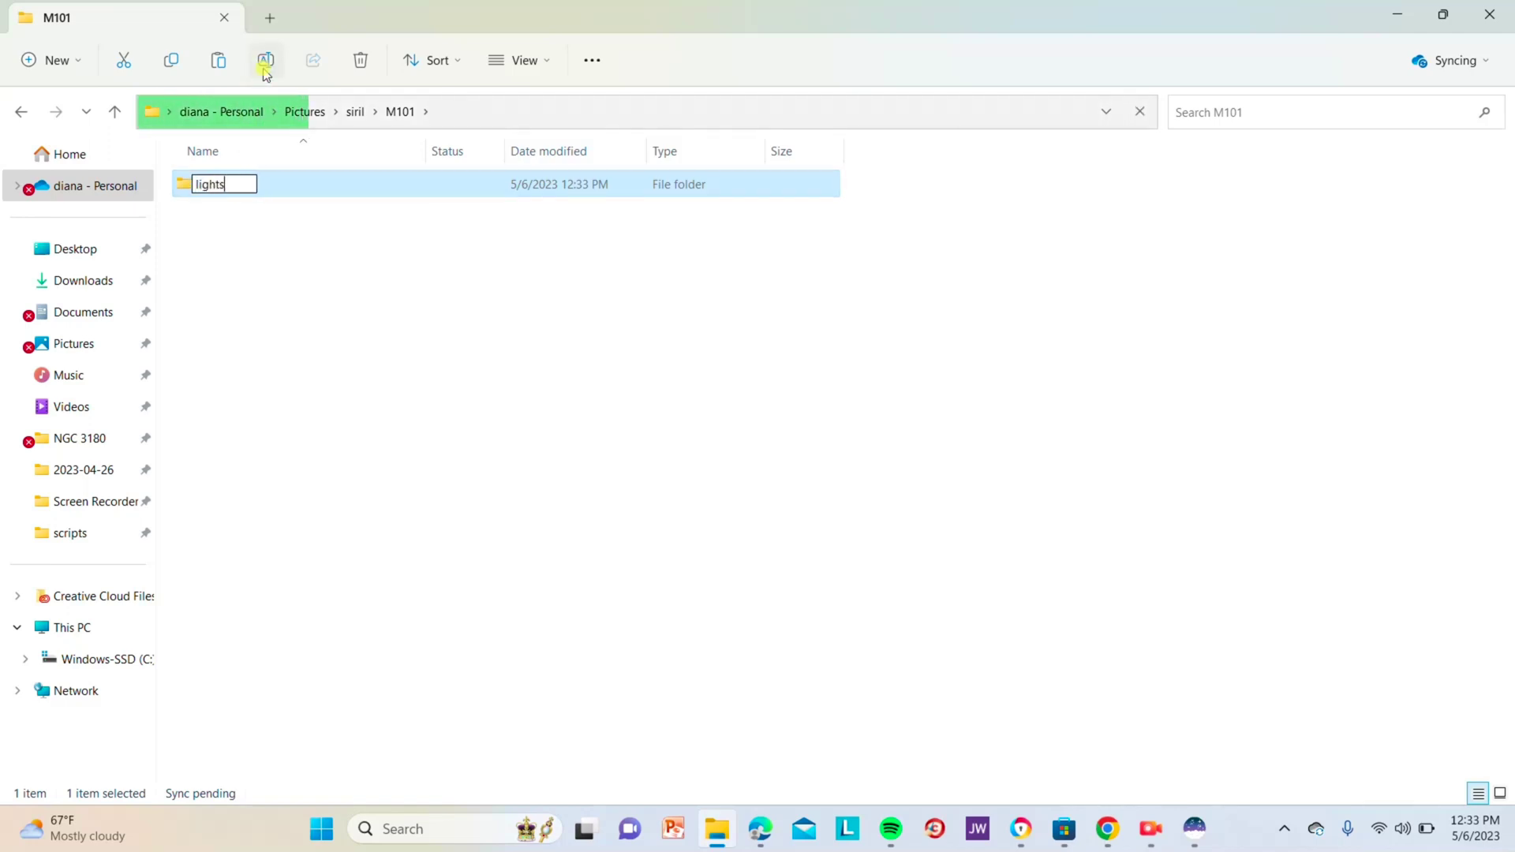
key("Return")
Add 'bias', 'darks' and 'flats' subfolders to M101
left_click(27, 60)
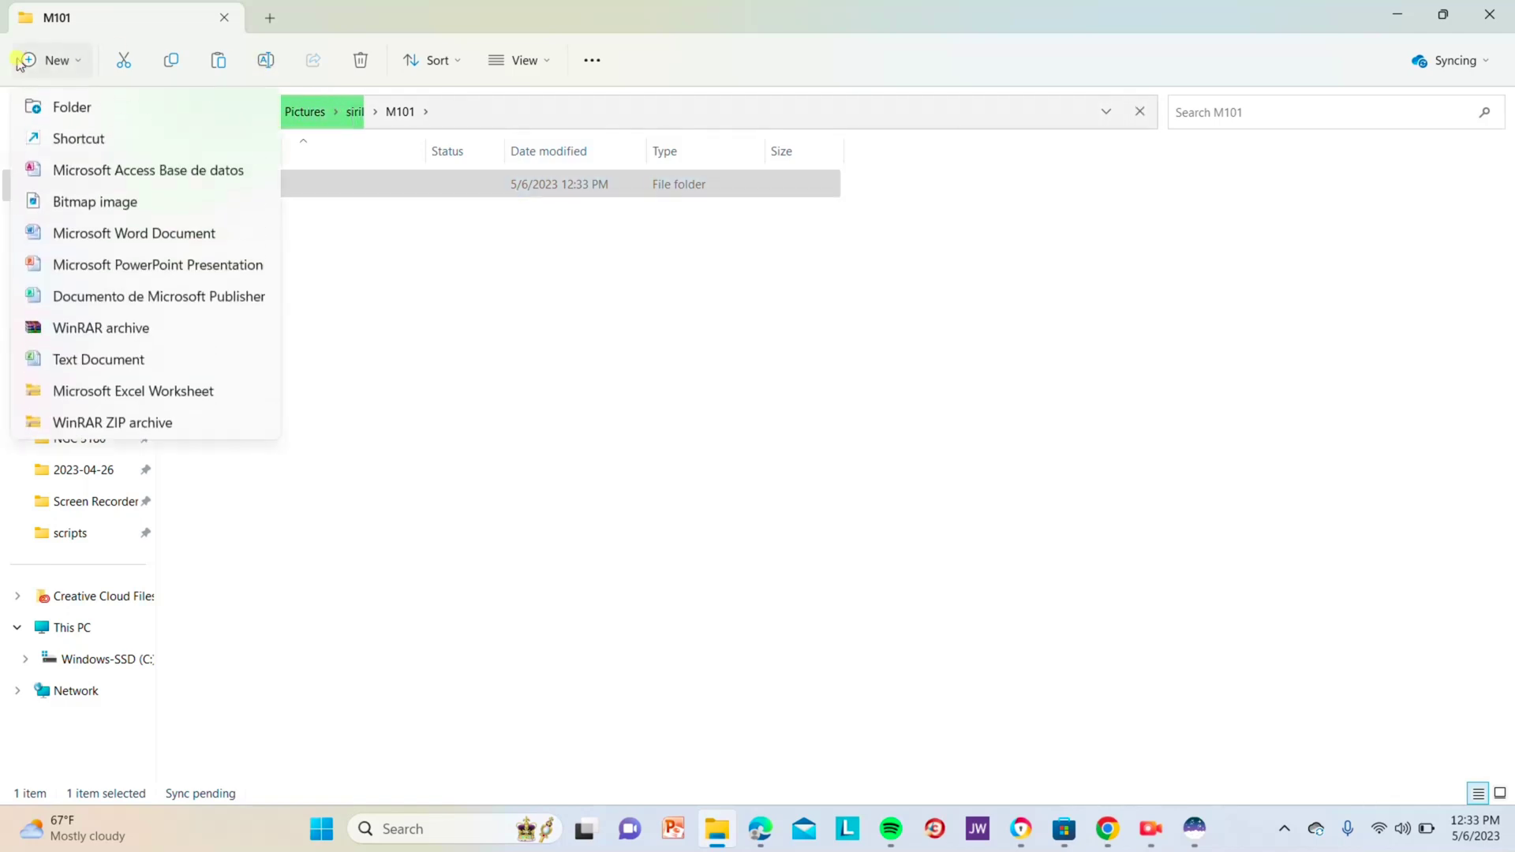
left_click(69, 104)
type("bias")
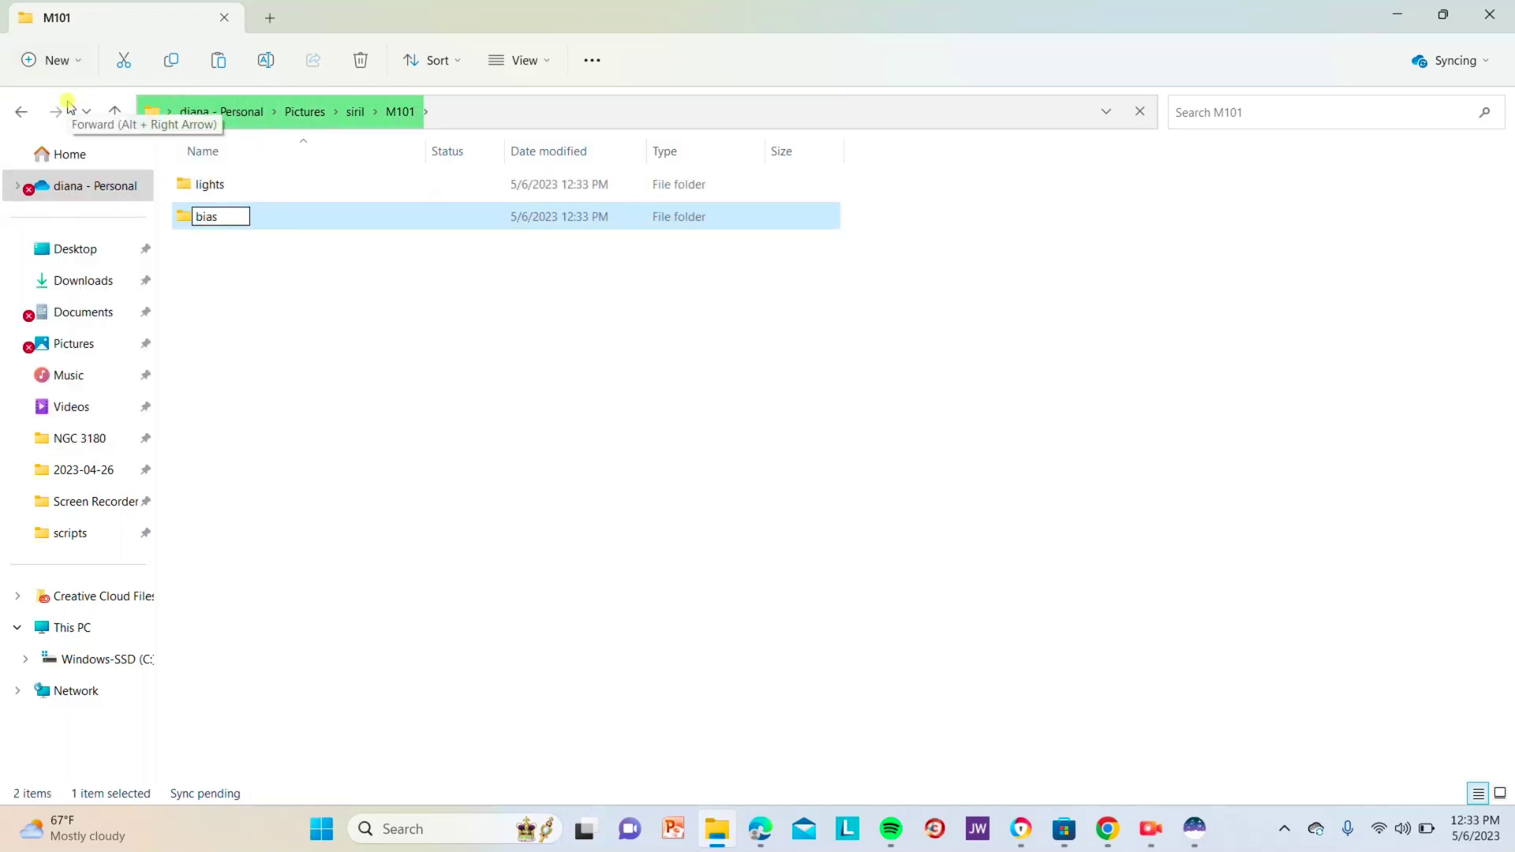
key("Return")
left_click(27, 60)
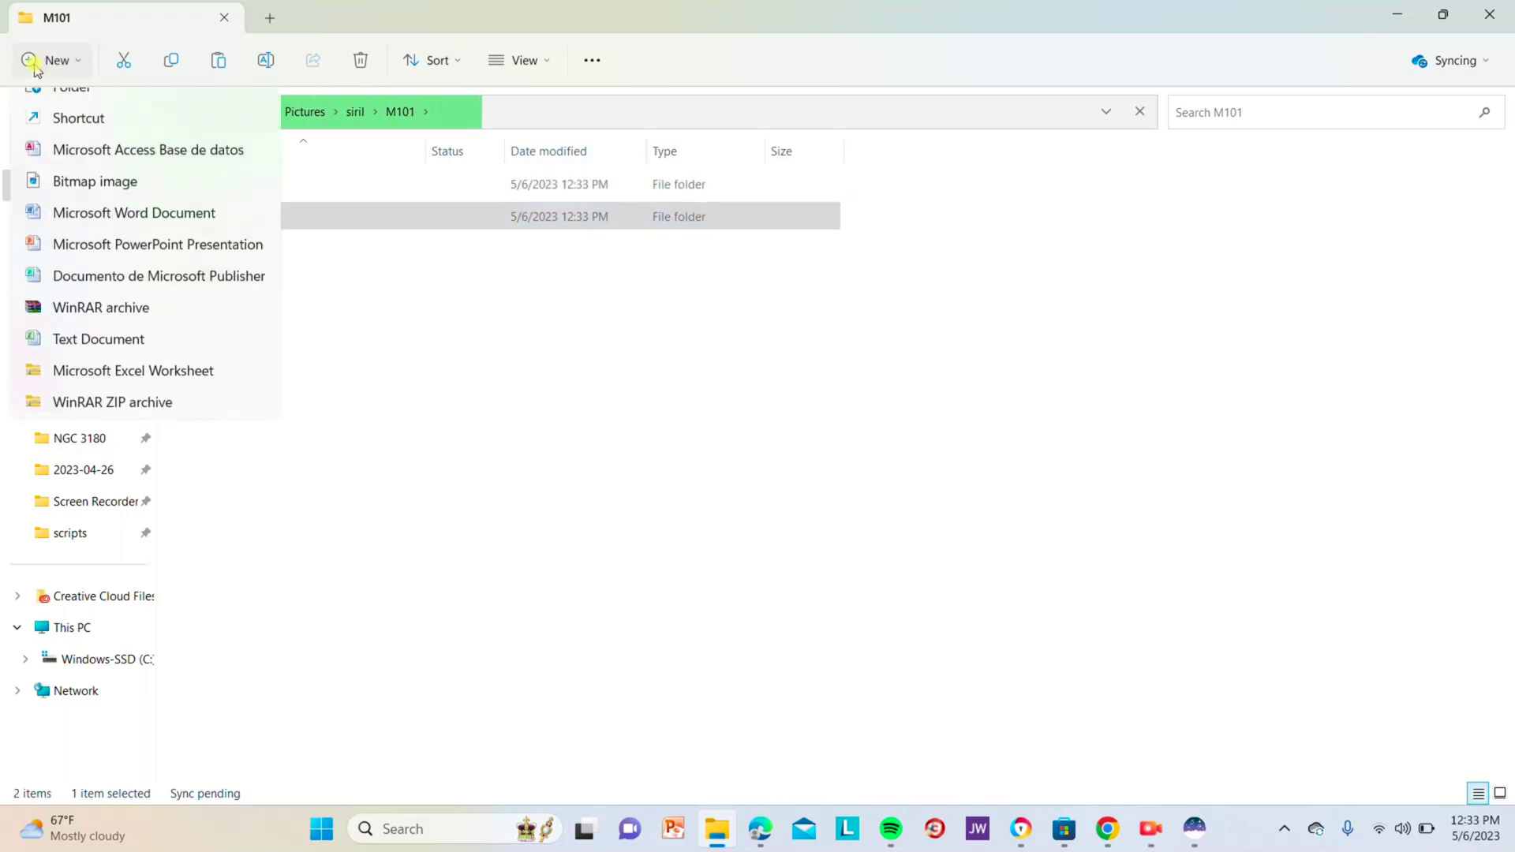
left_click(65, 108)
type("darks")
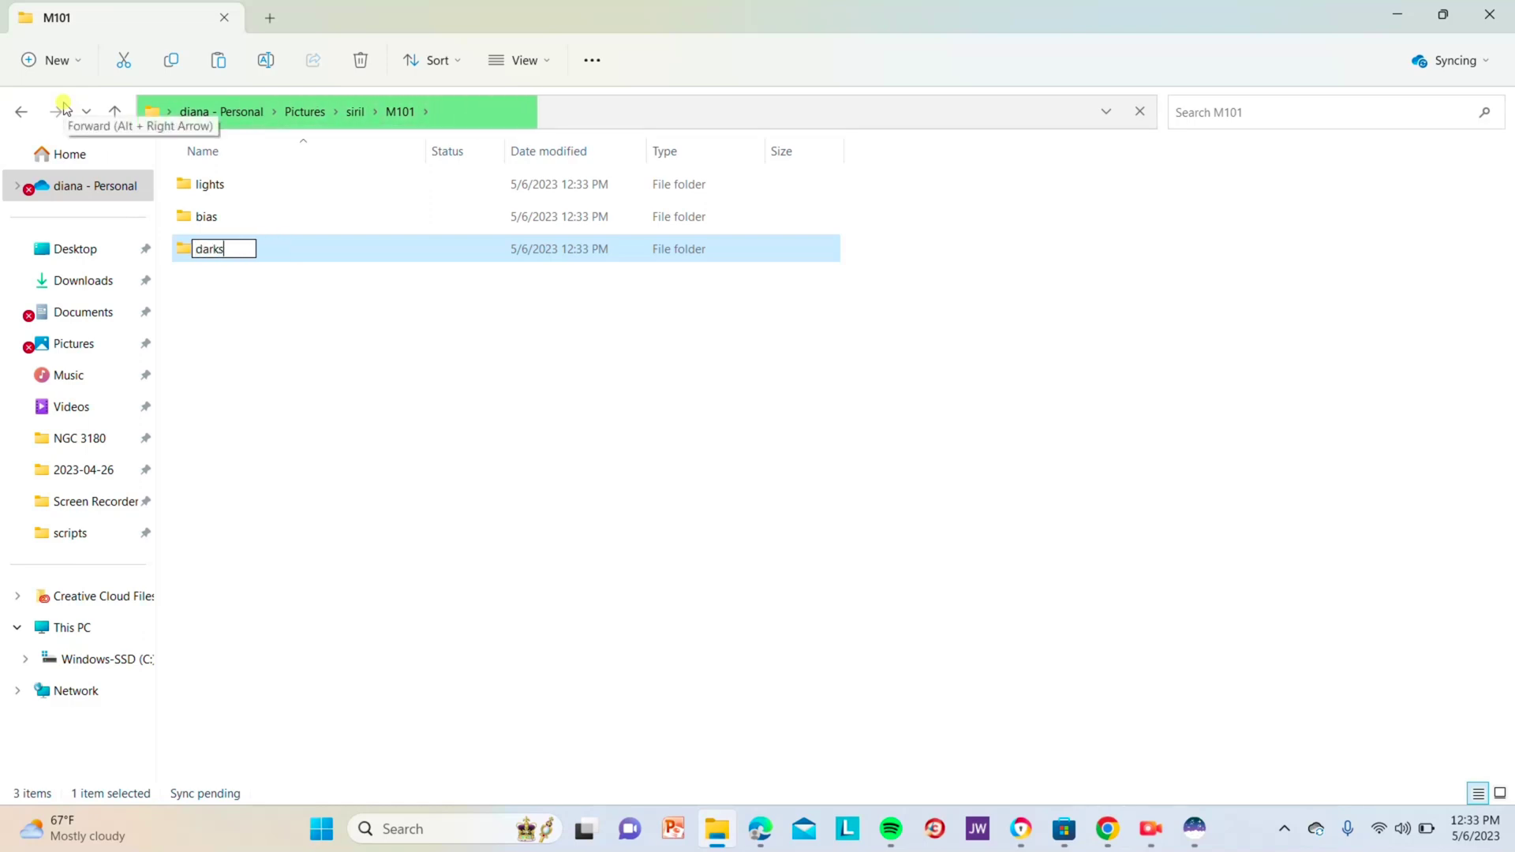
key("Return")
left_click(27, 59)
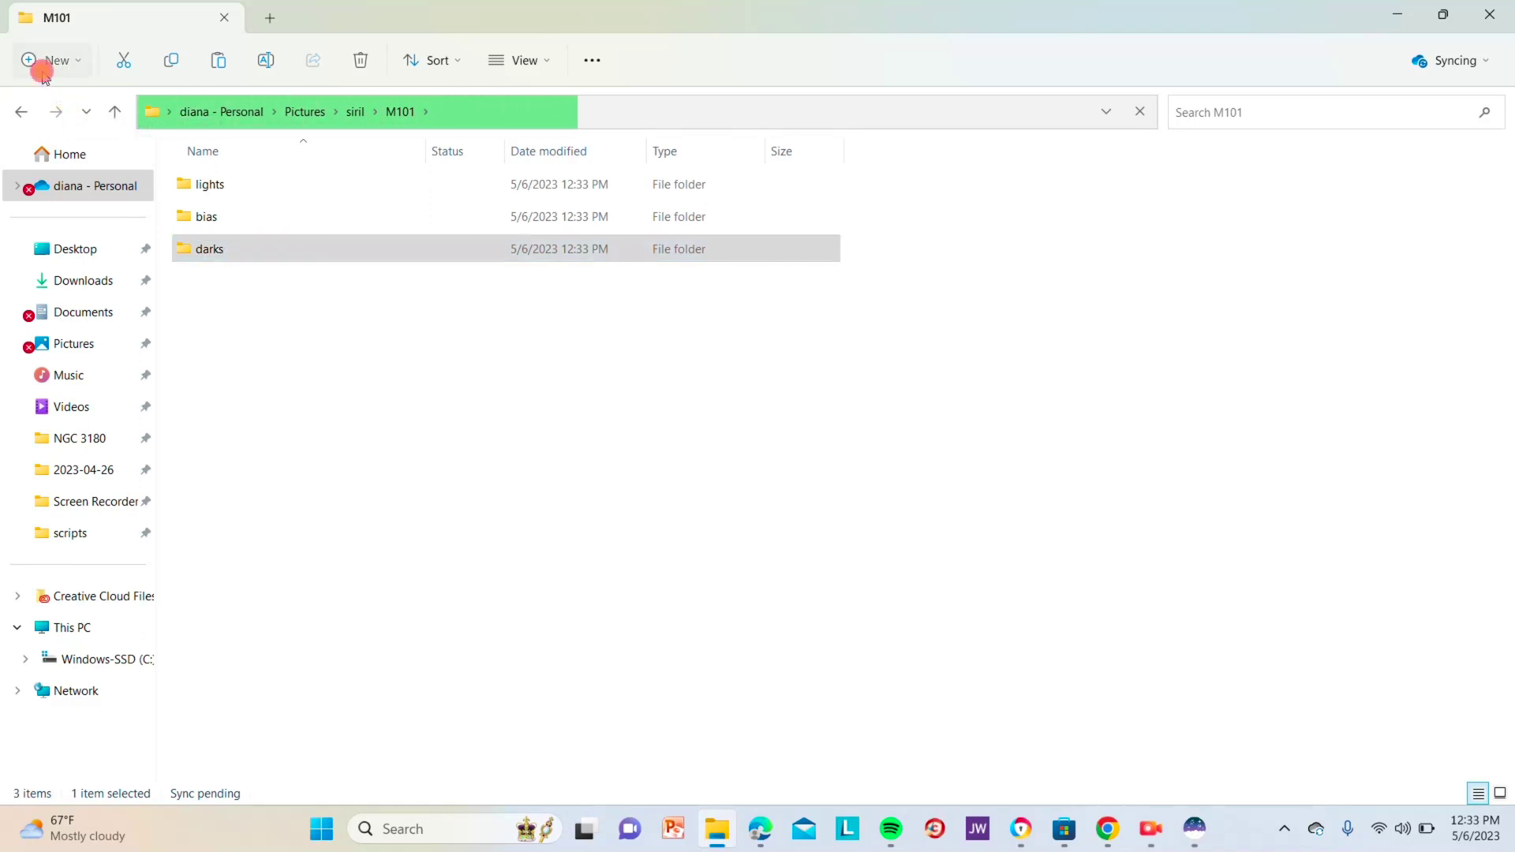
left_click(62, 111)
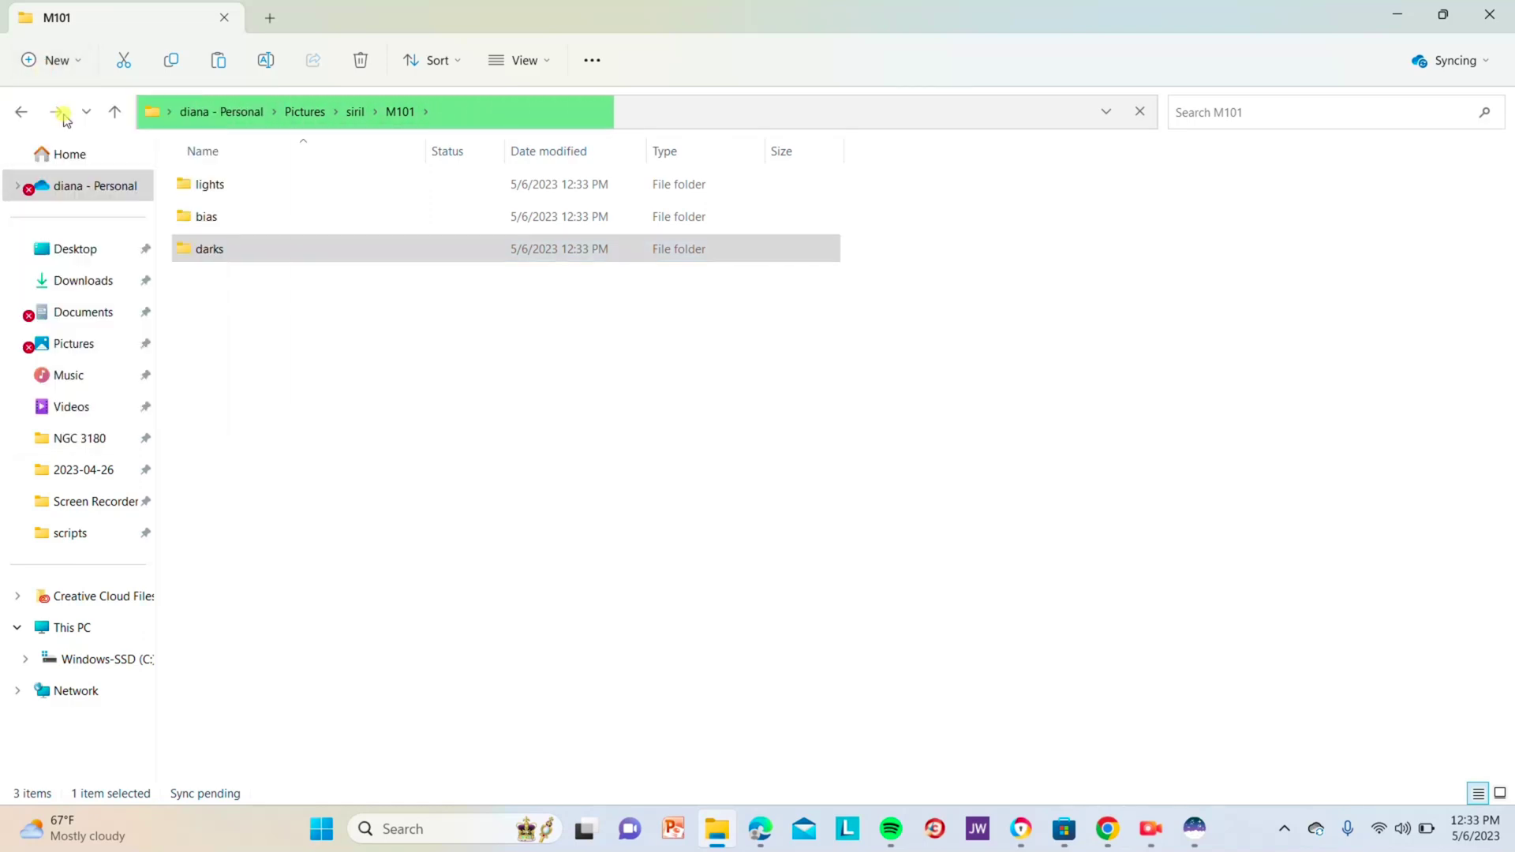
type("flats")
key("Escape")
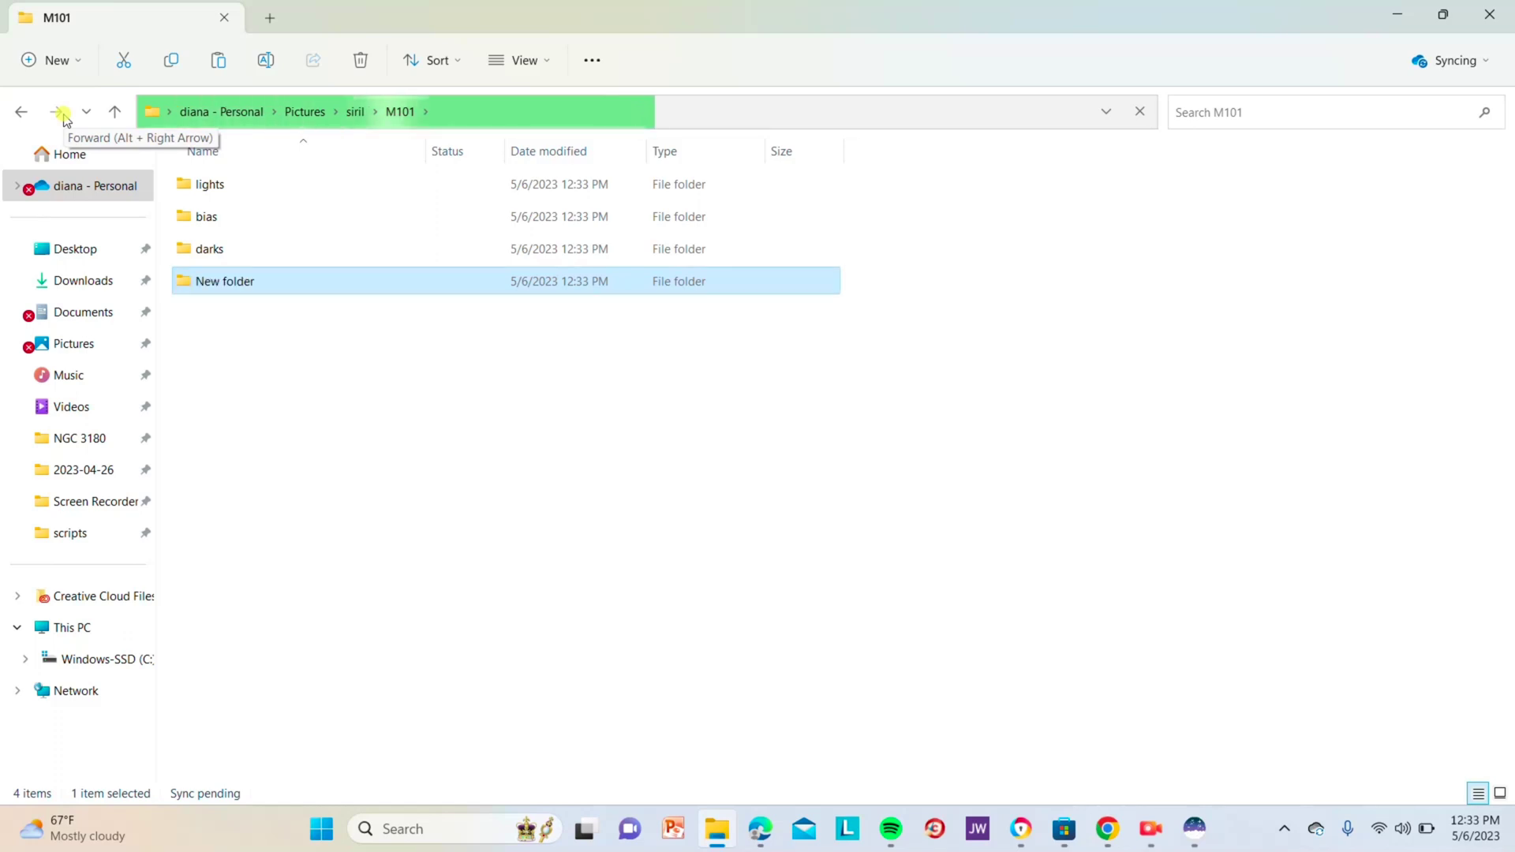
Check the lights folder, then return to the M101 folder
left_click(399, 344)
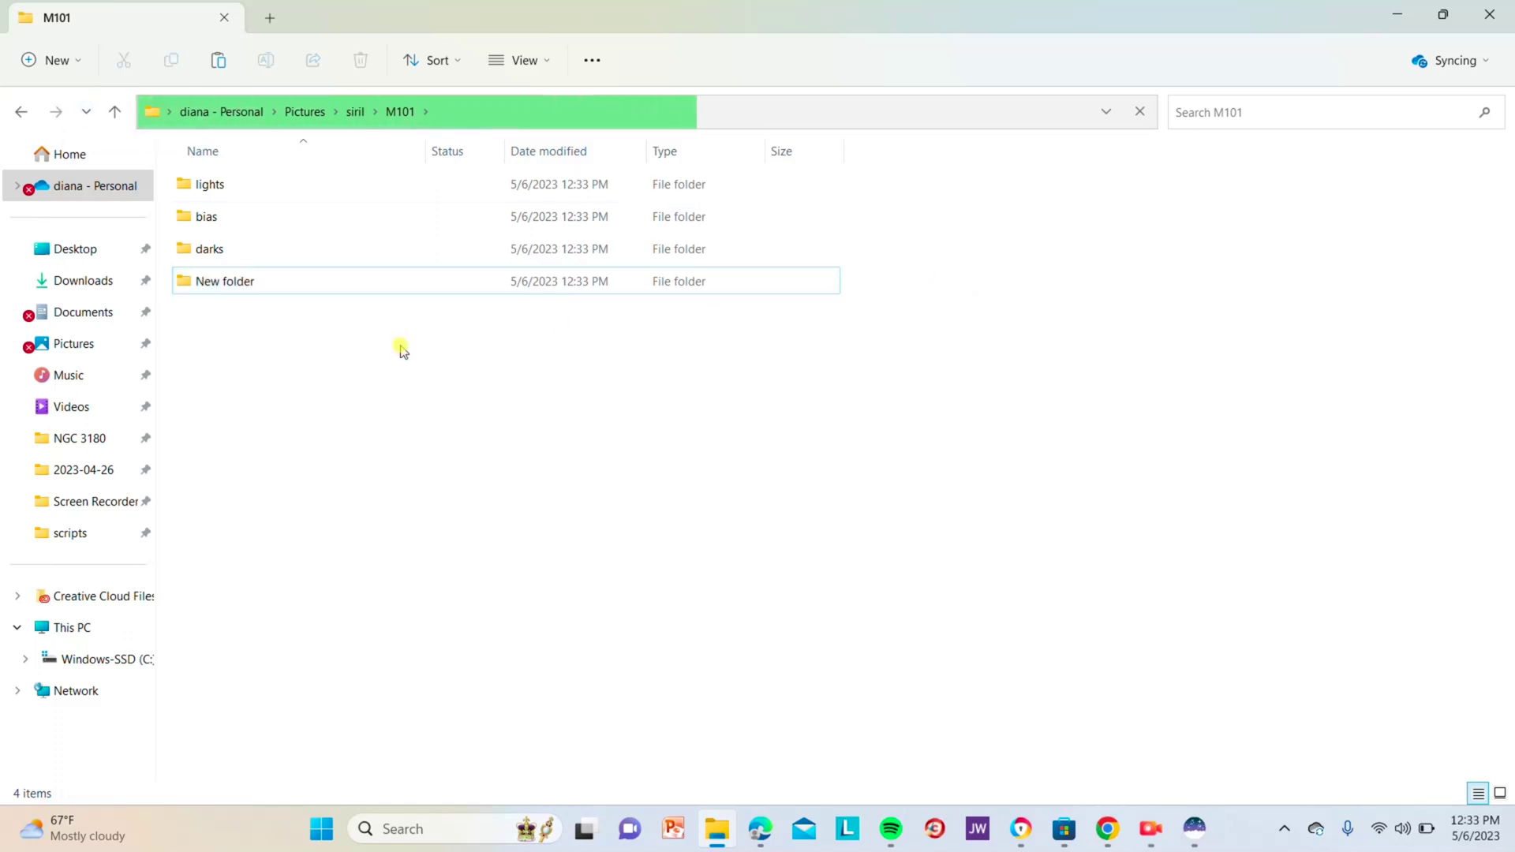
double_click(233, 185)
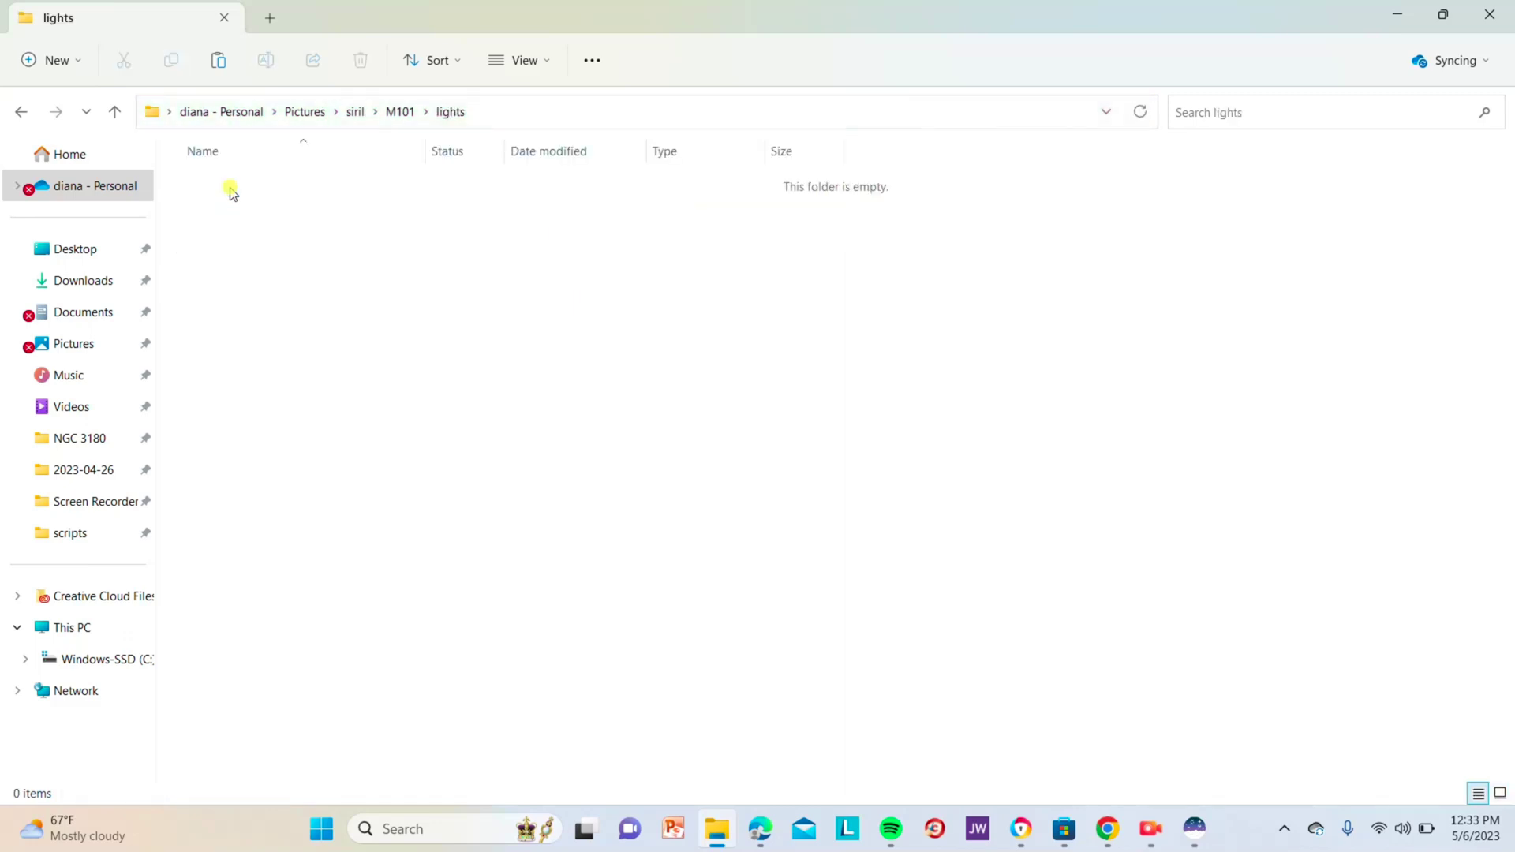
left_click(21, 111)
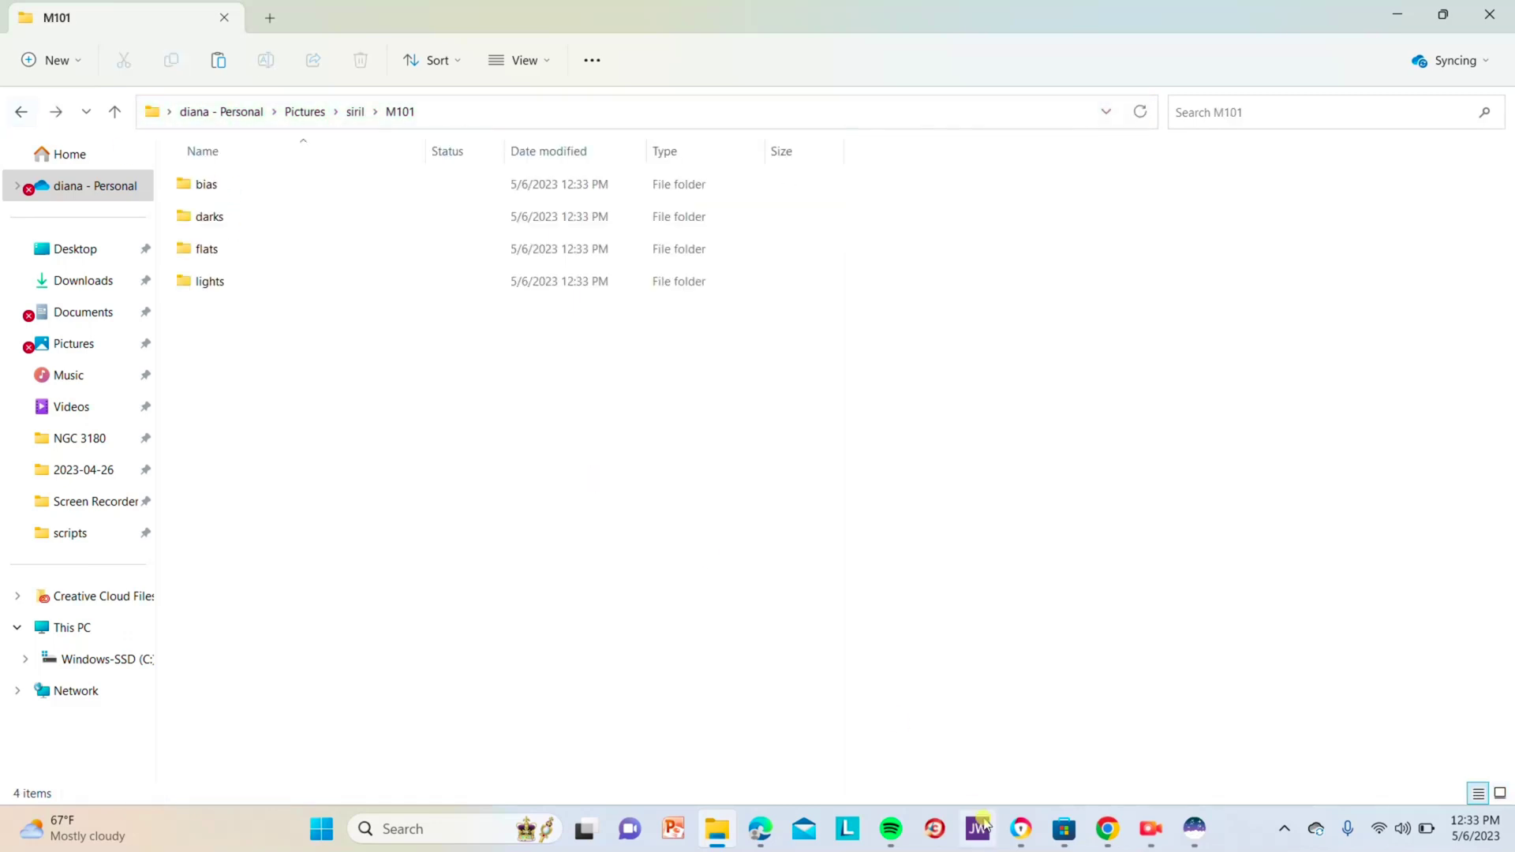
Set Siril's working directory to the Pictures\siril\M101 folder
left_click(1197, 835)
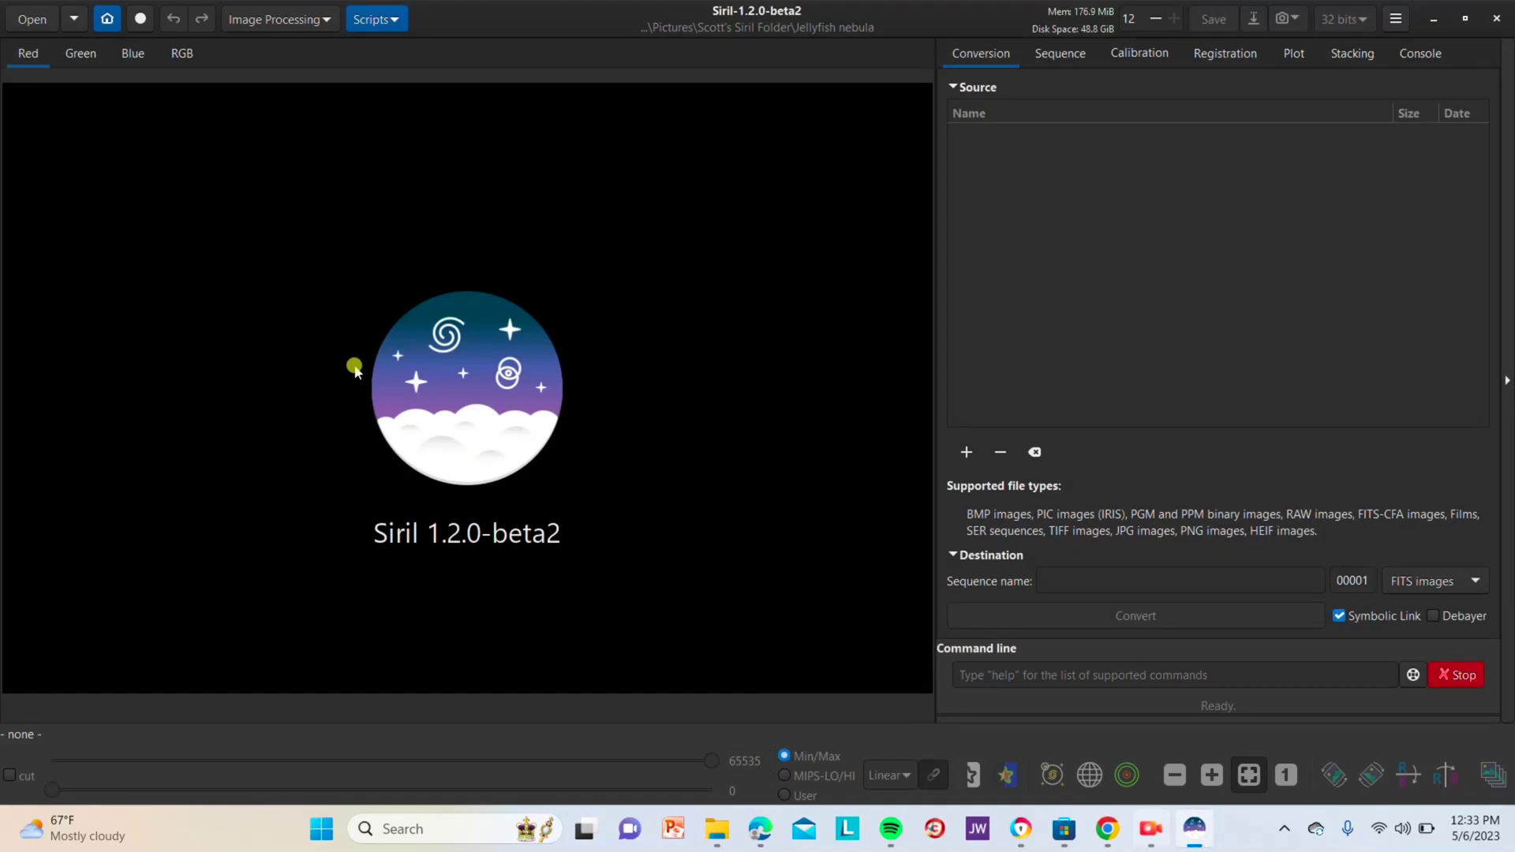
left_click(121, 16)
left_click(224, 221)
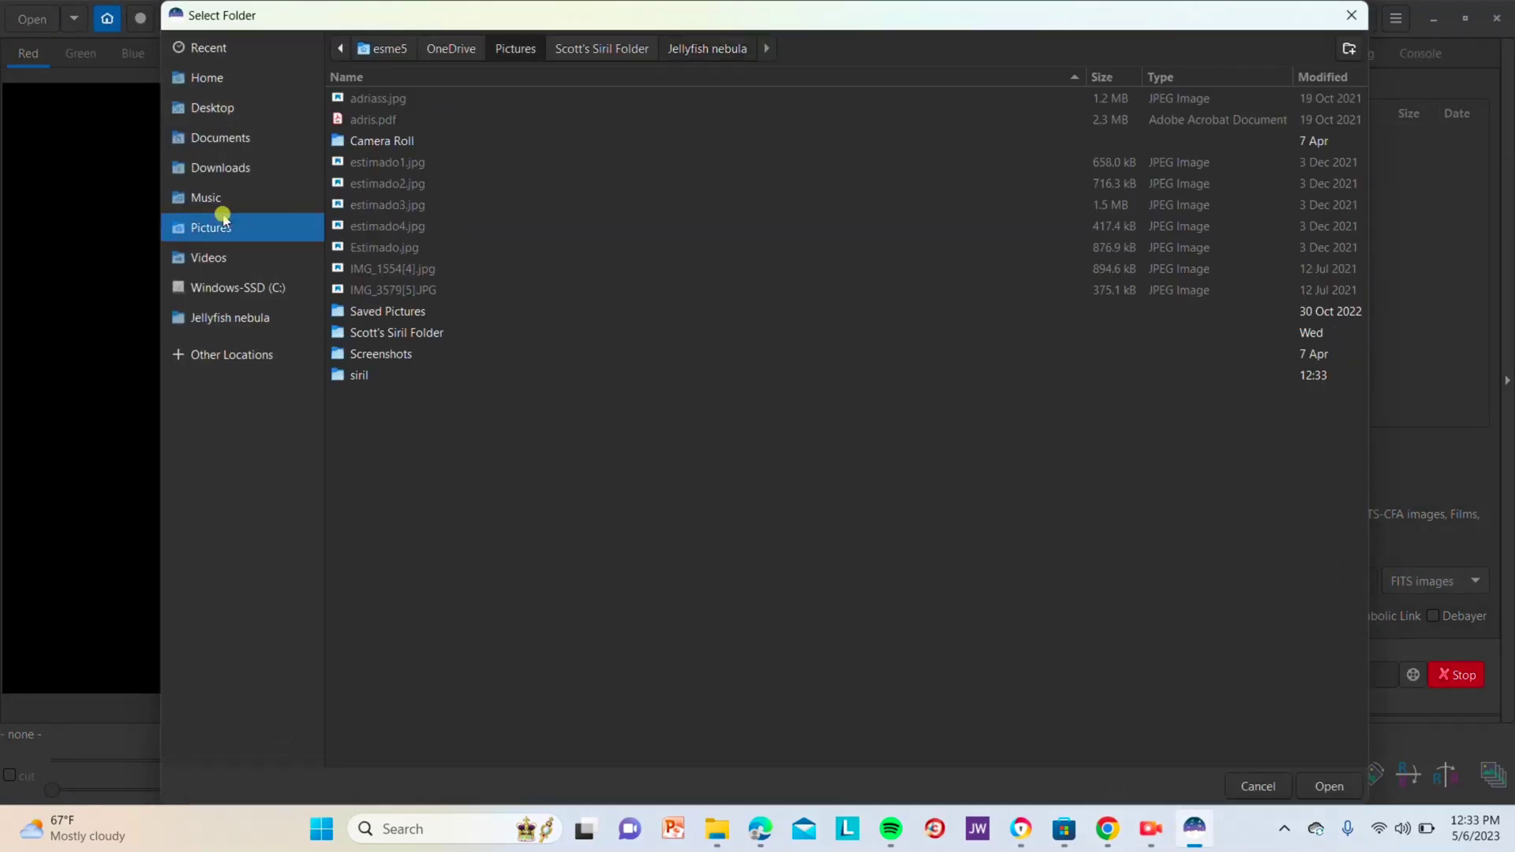
left_click(361, 373)
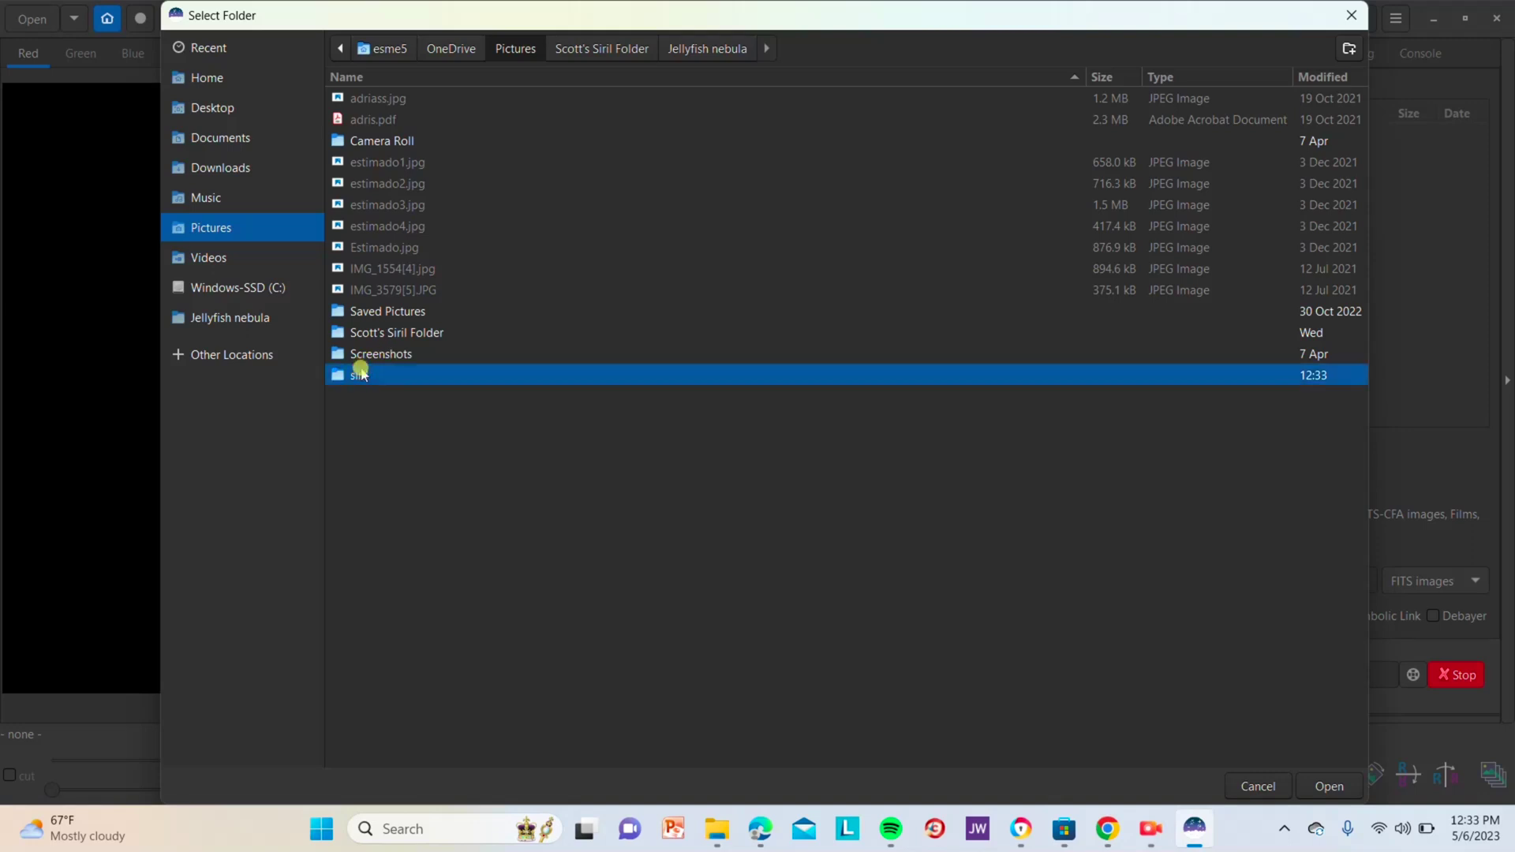
double_click(889, 375)
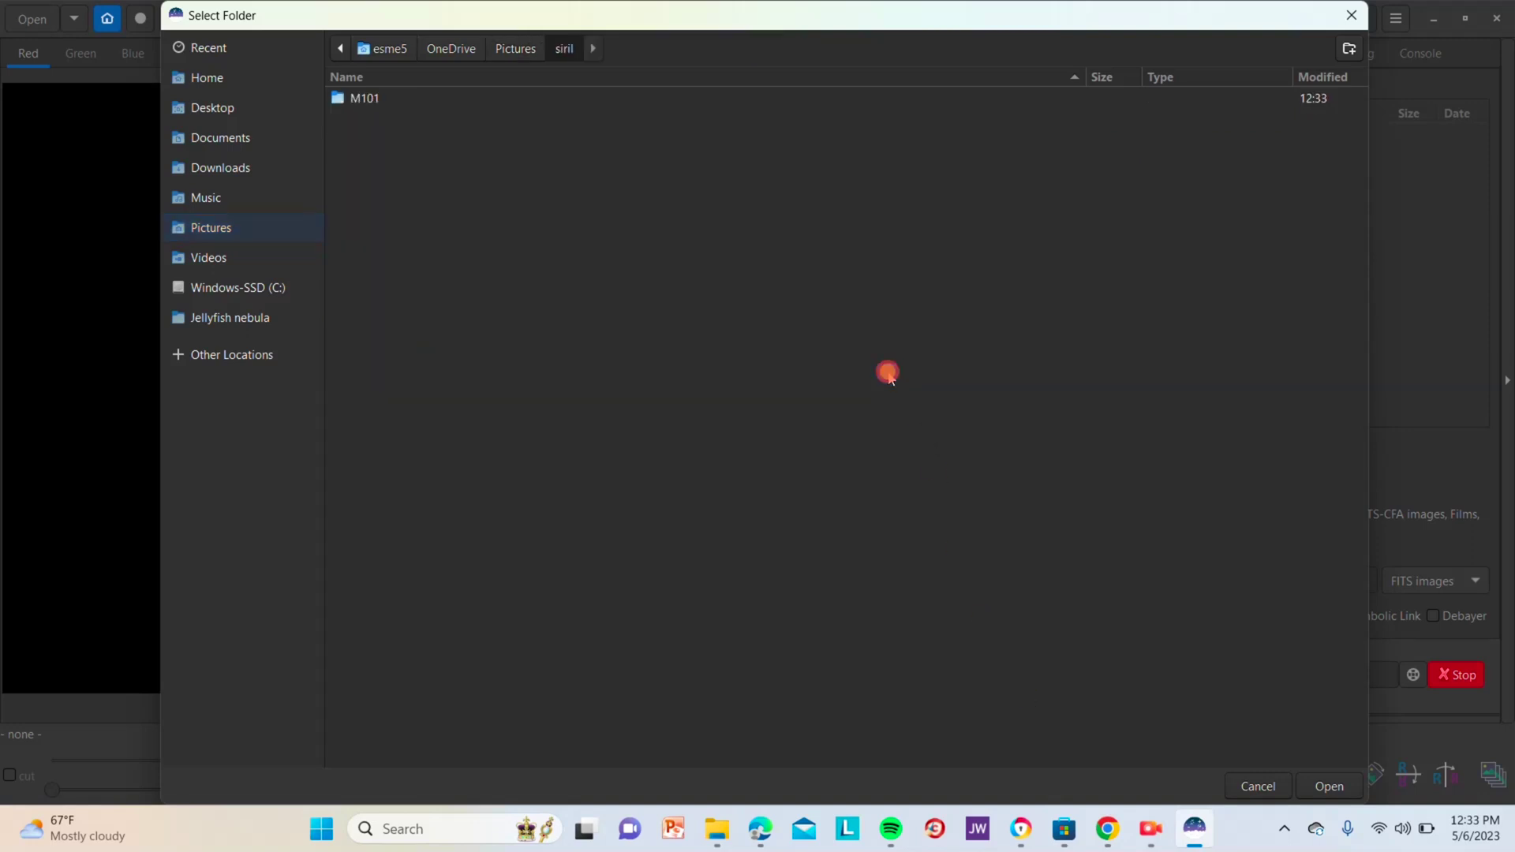
left_click(619, 100)
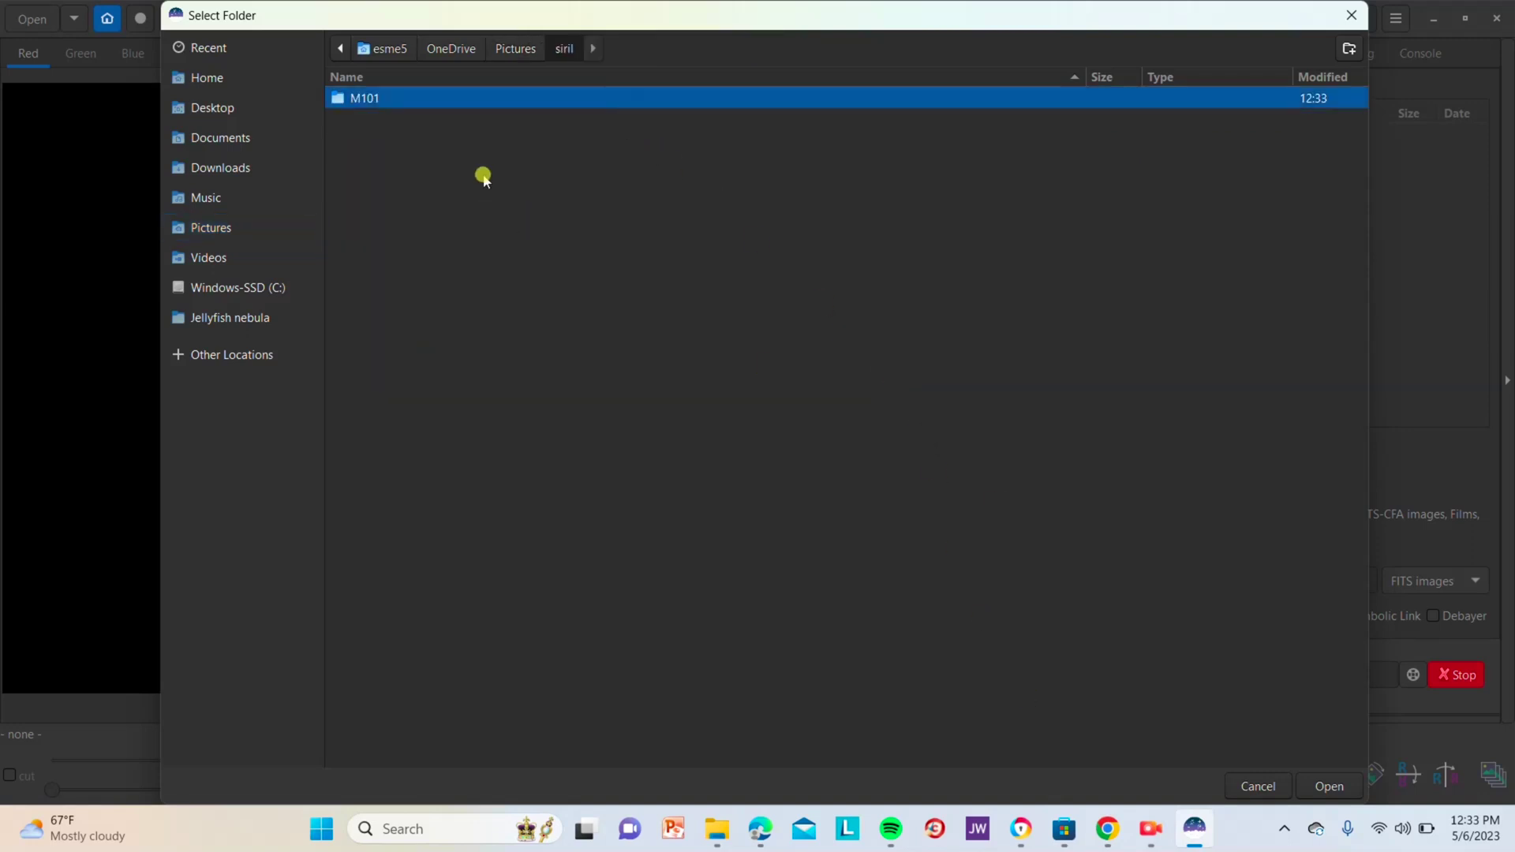
left_click(1328, 786)
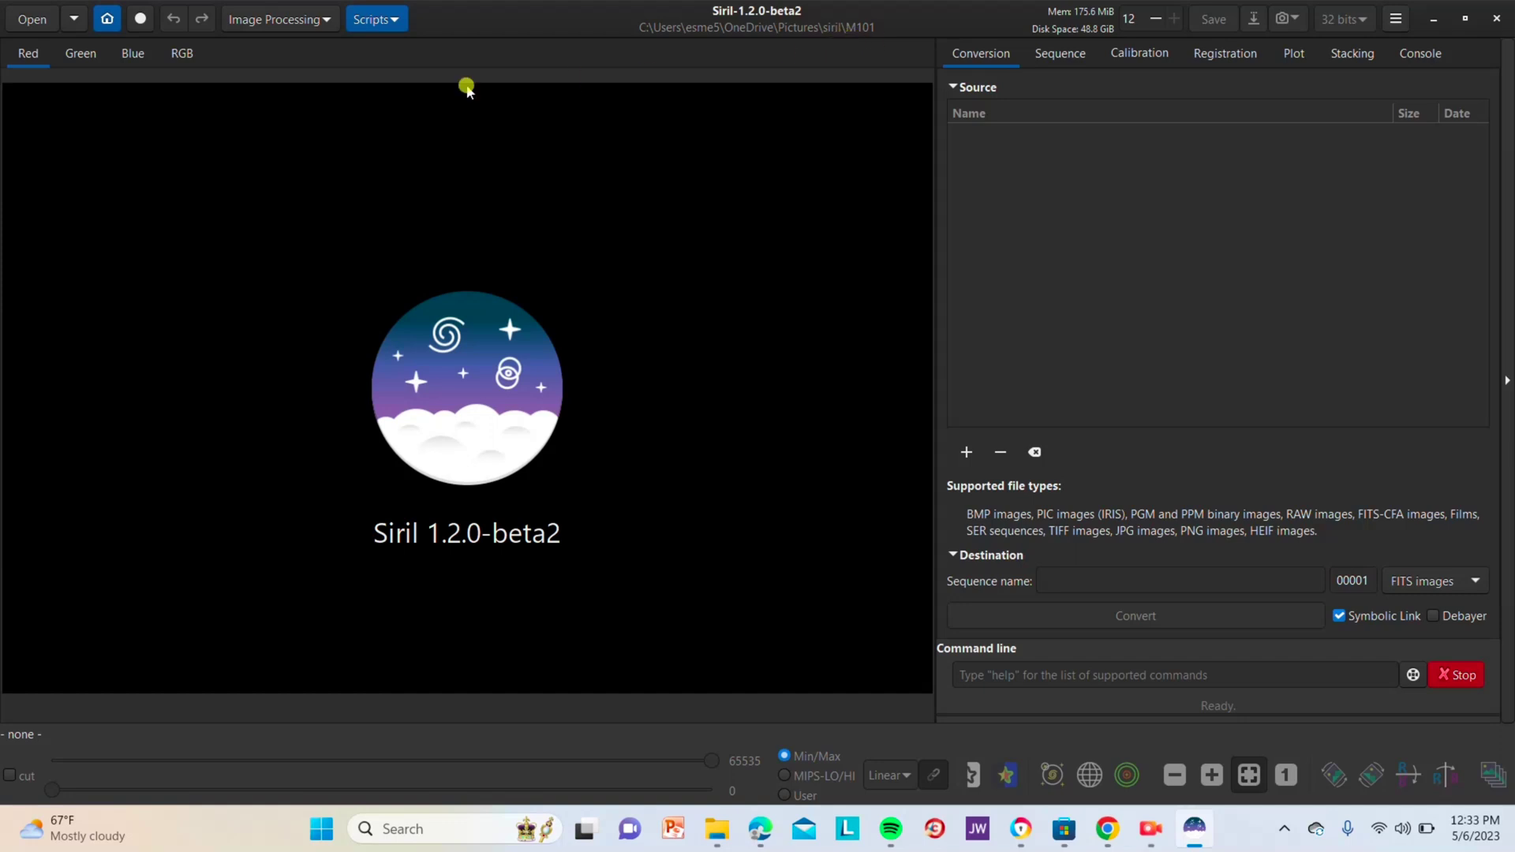
left_click(367, 24)
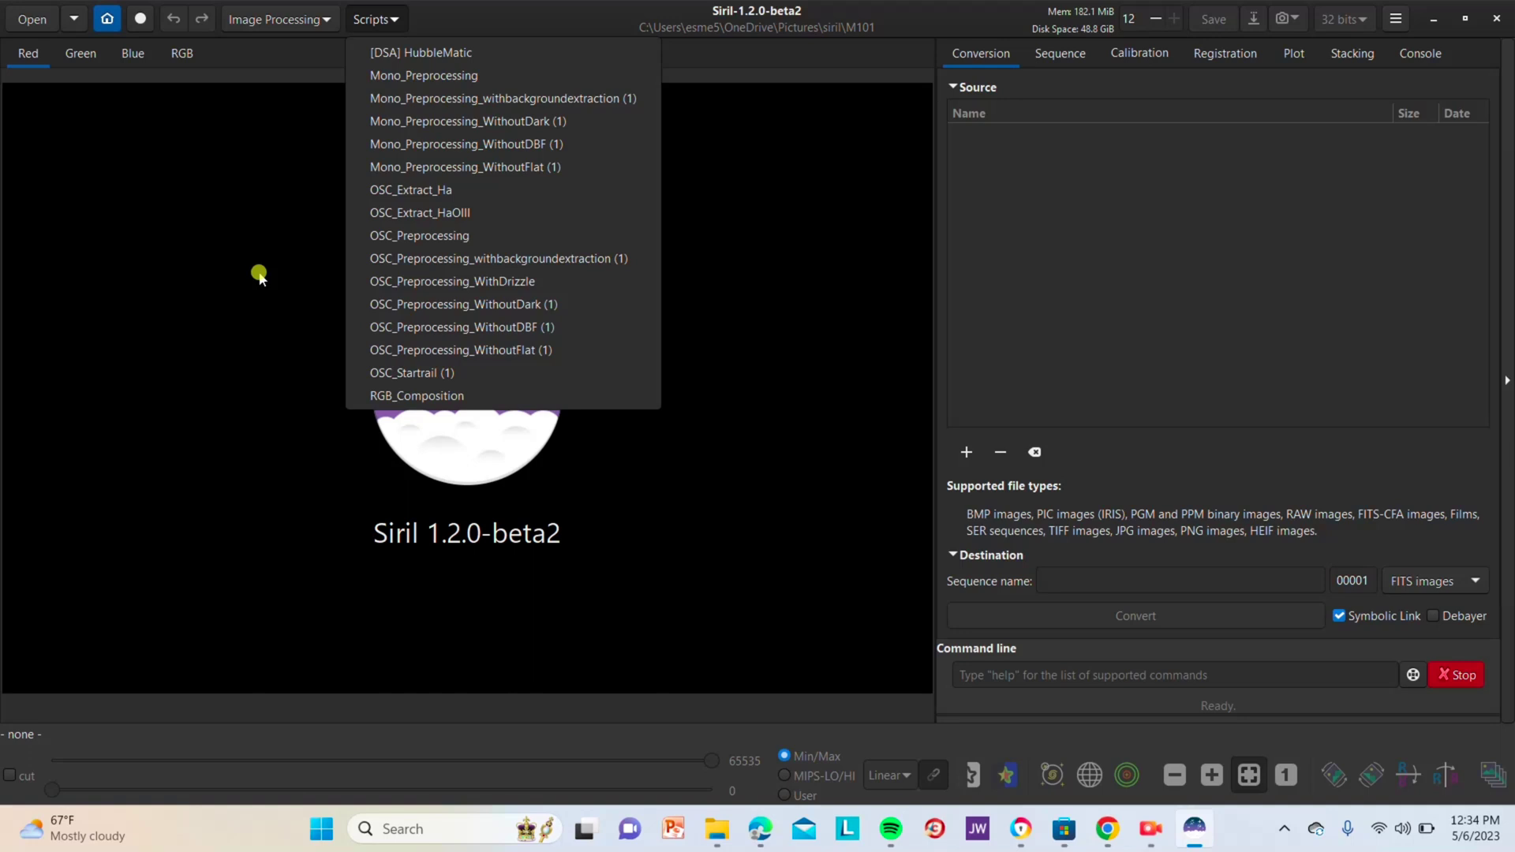
left_click(259, 273)
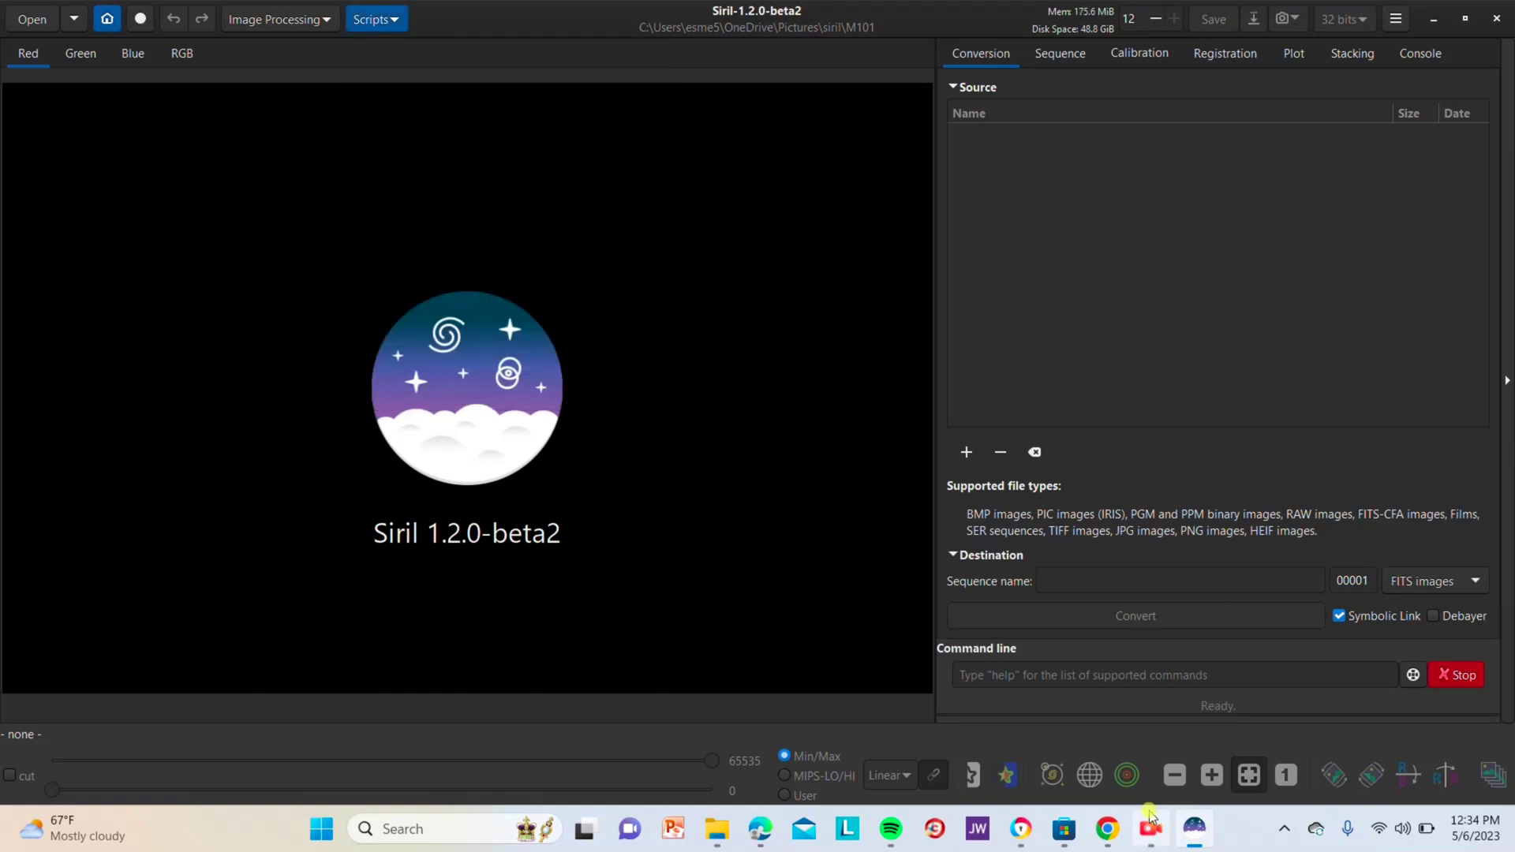
Bring up Screen Recorder's My Videos list of saved mp4 recordings
mouse_move(1150, 817)
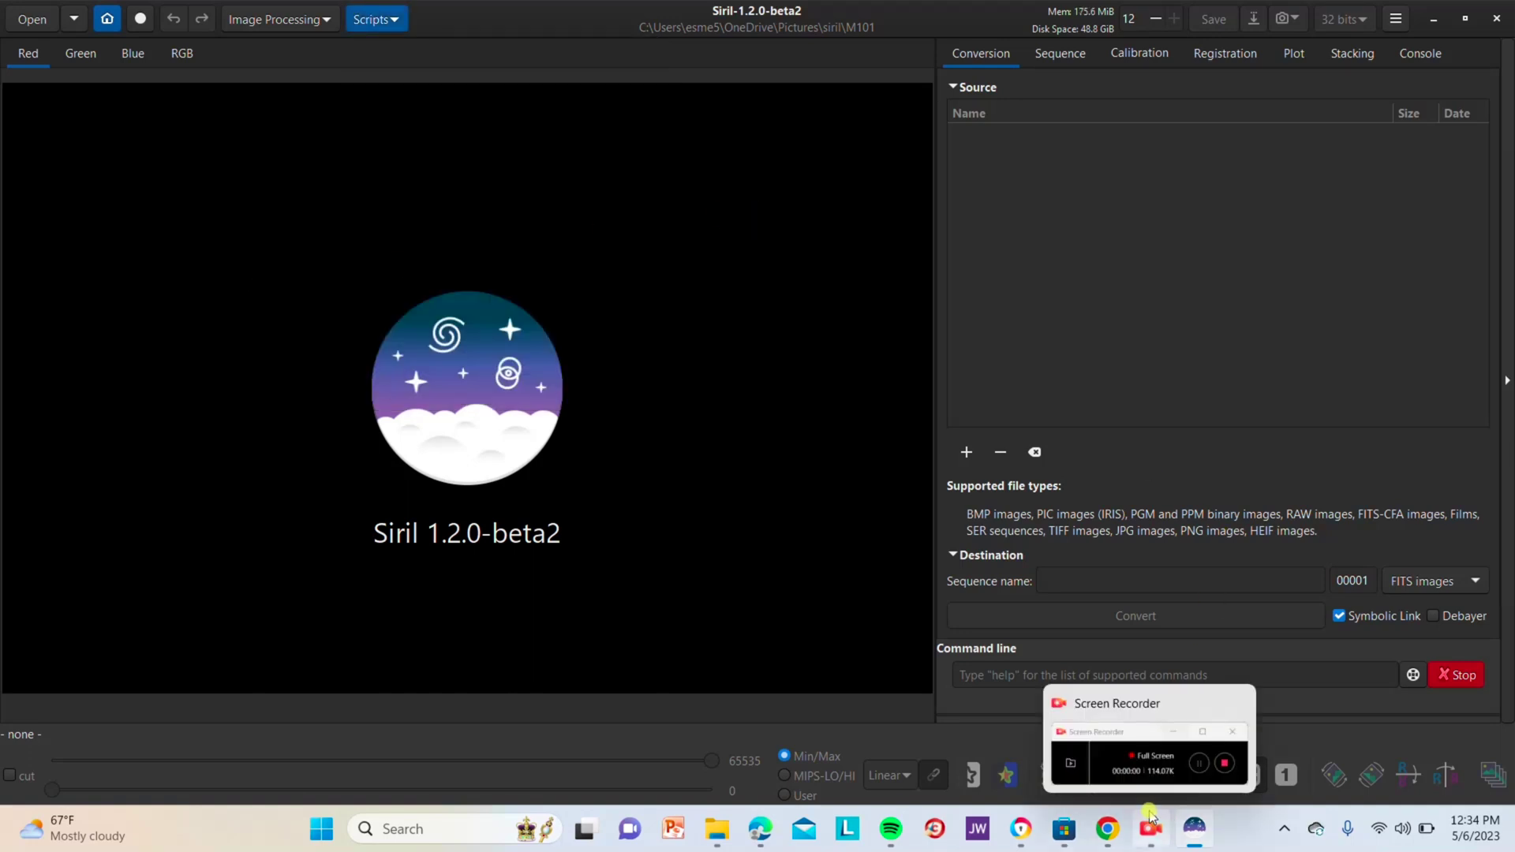
left_click(1150, 764)
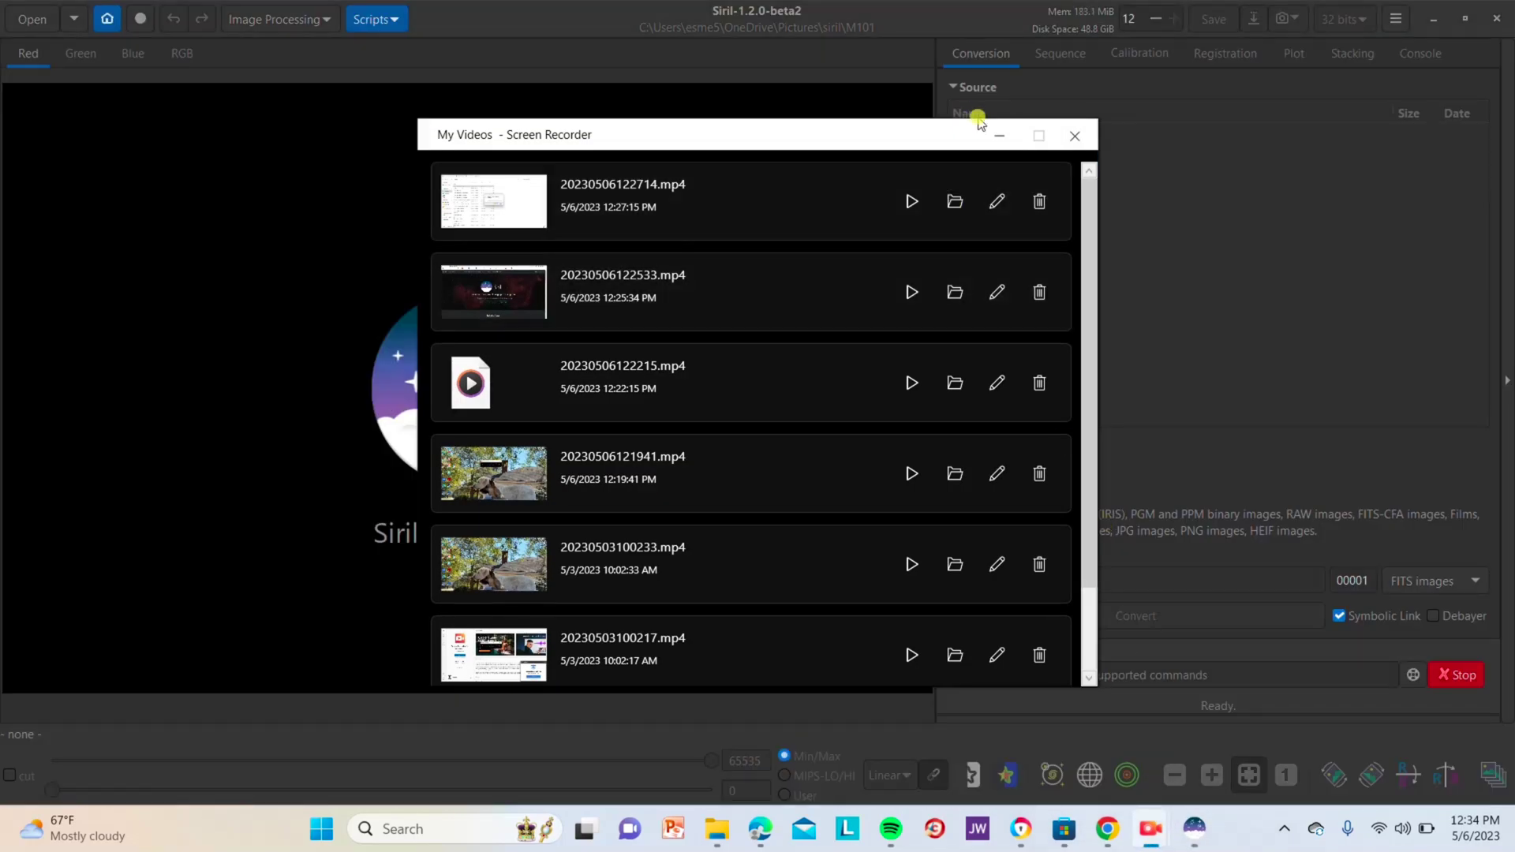